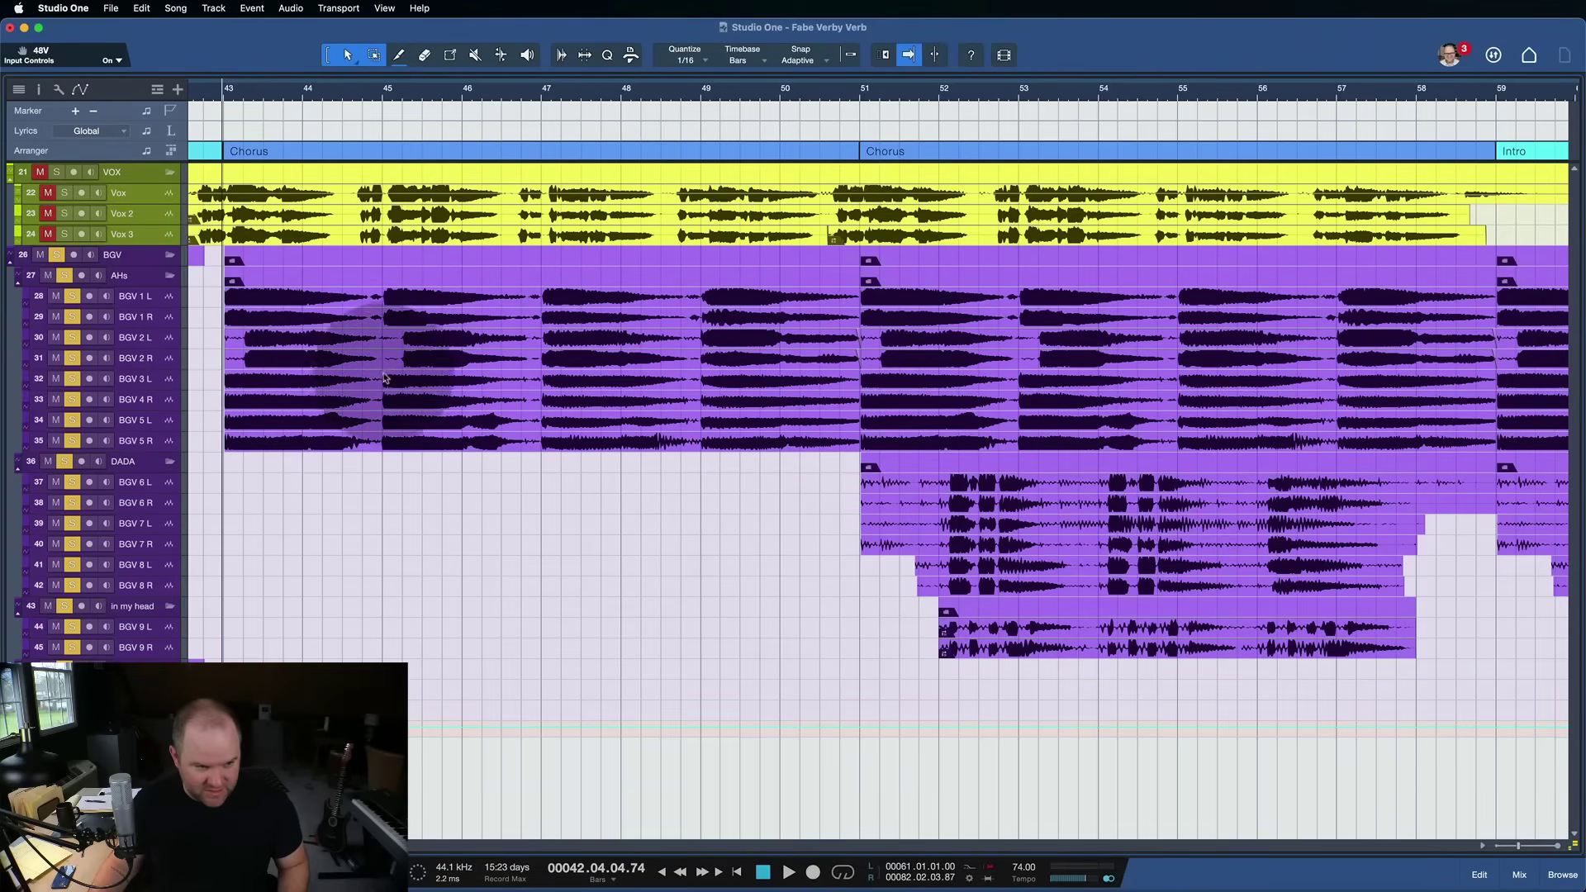
Step: Scroll the arrangement right and back left to look over the chorus vocal and BGV parts
{"action": "scroll", "coordinate": [627, 401], "scroll_direction": "right", "scroll_amount": 10}
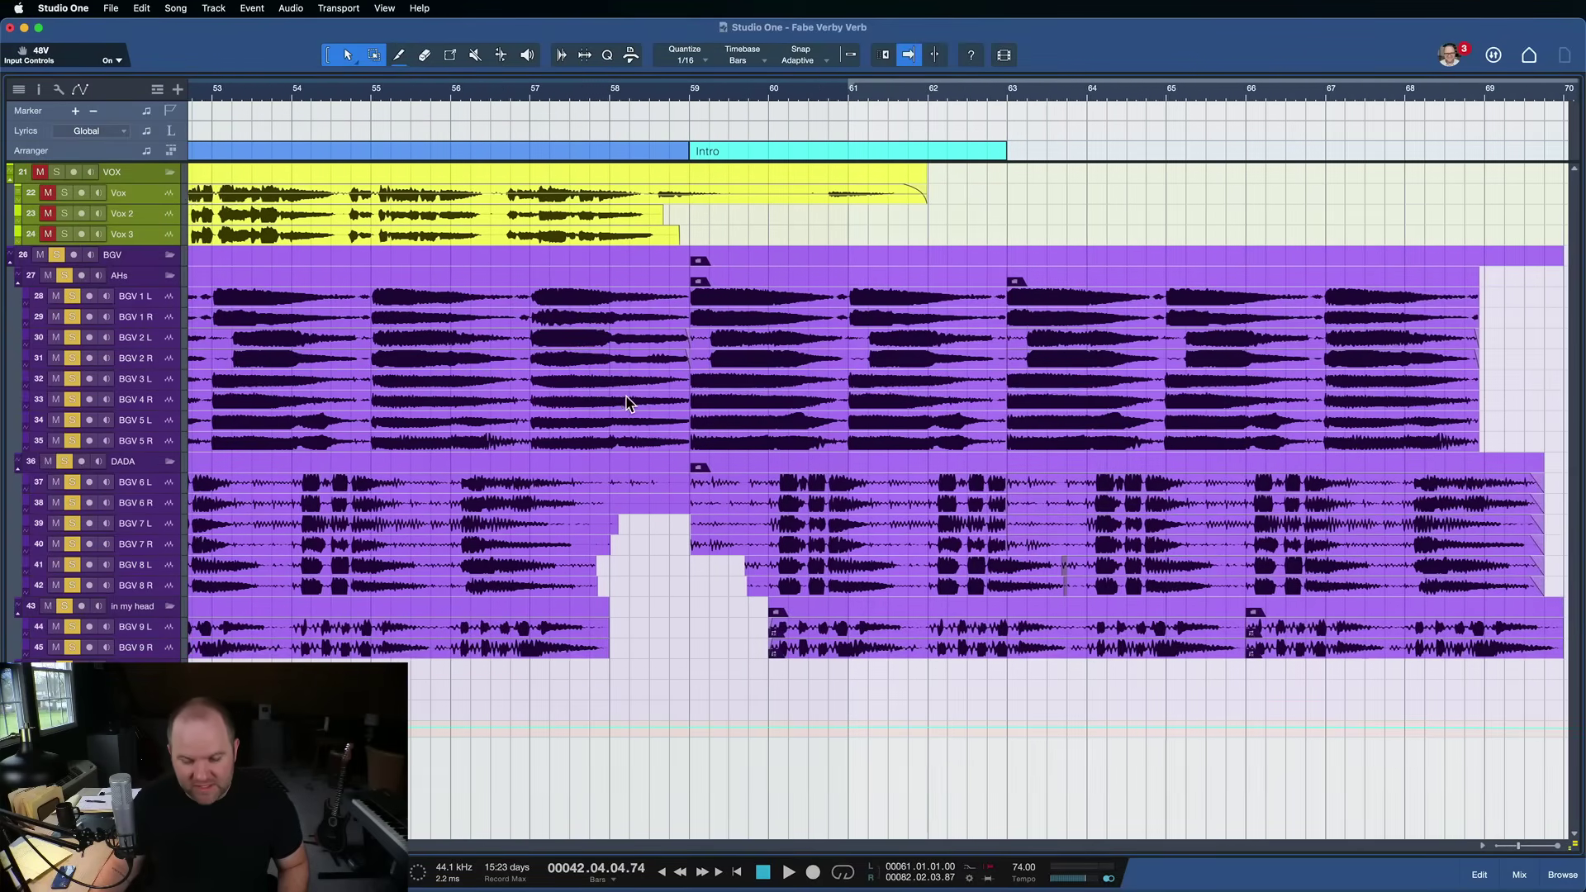
{"action": "scroll", "coordinate": [627, 402], "scroll_direction": "left", "scroll_amount": 12}
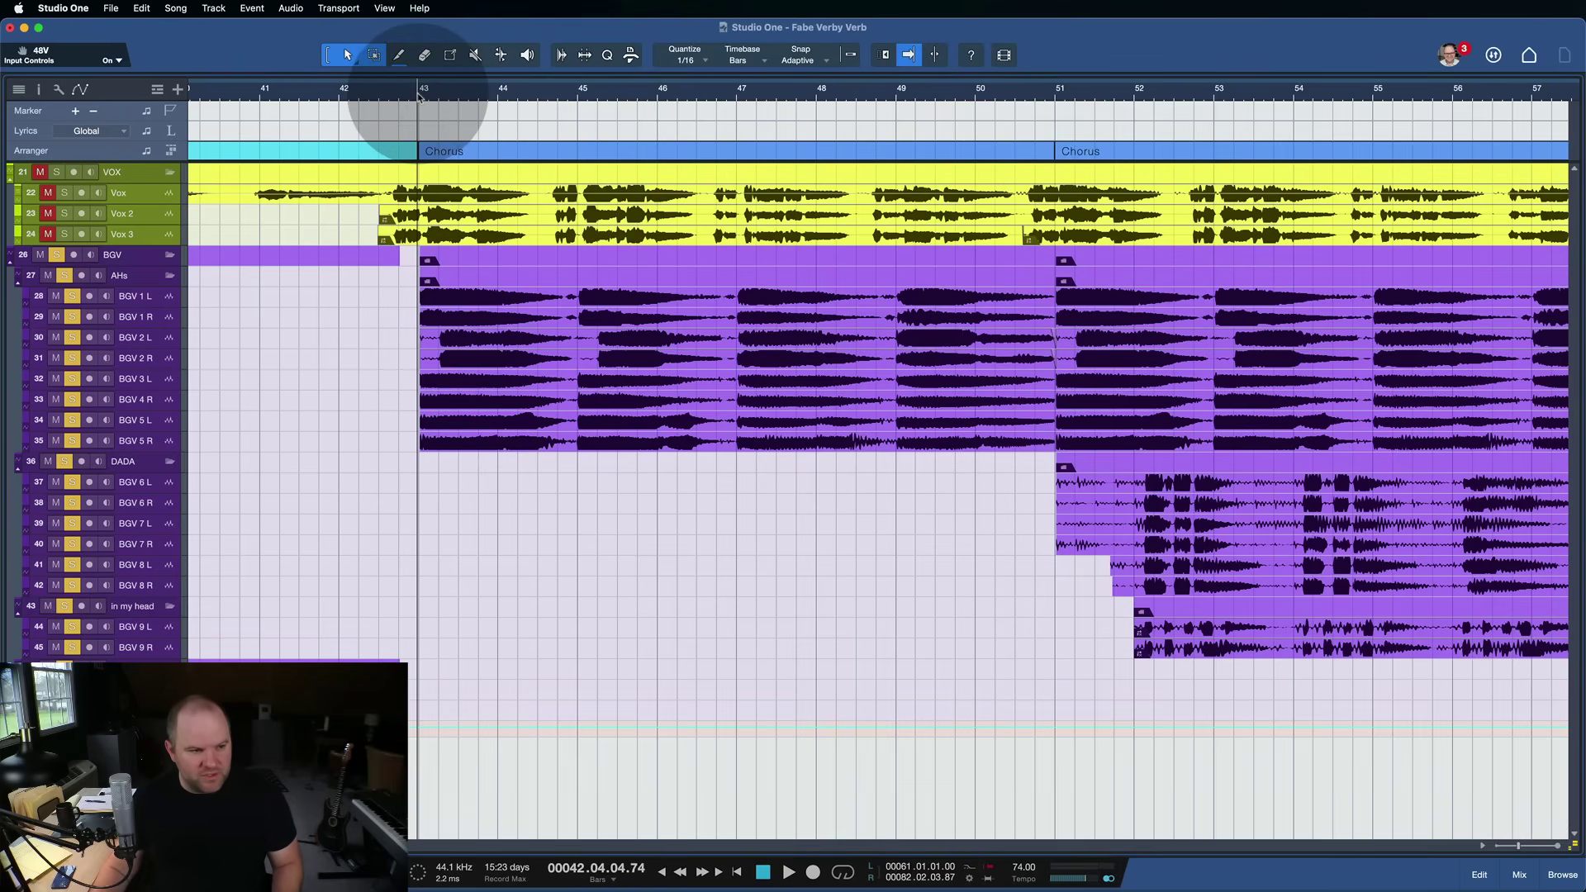
{"action": "key", "text": "F3"}
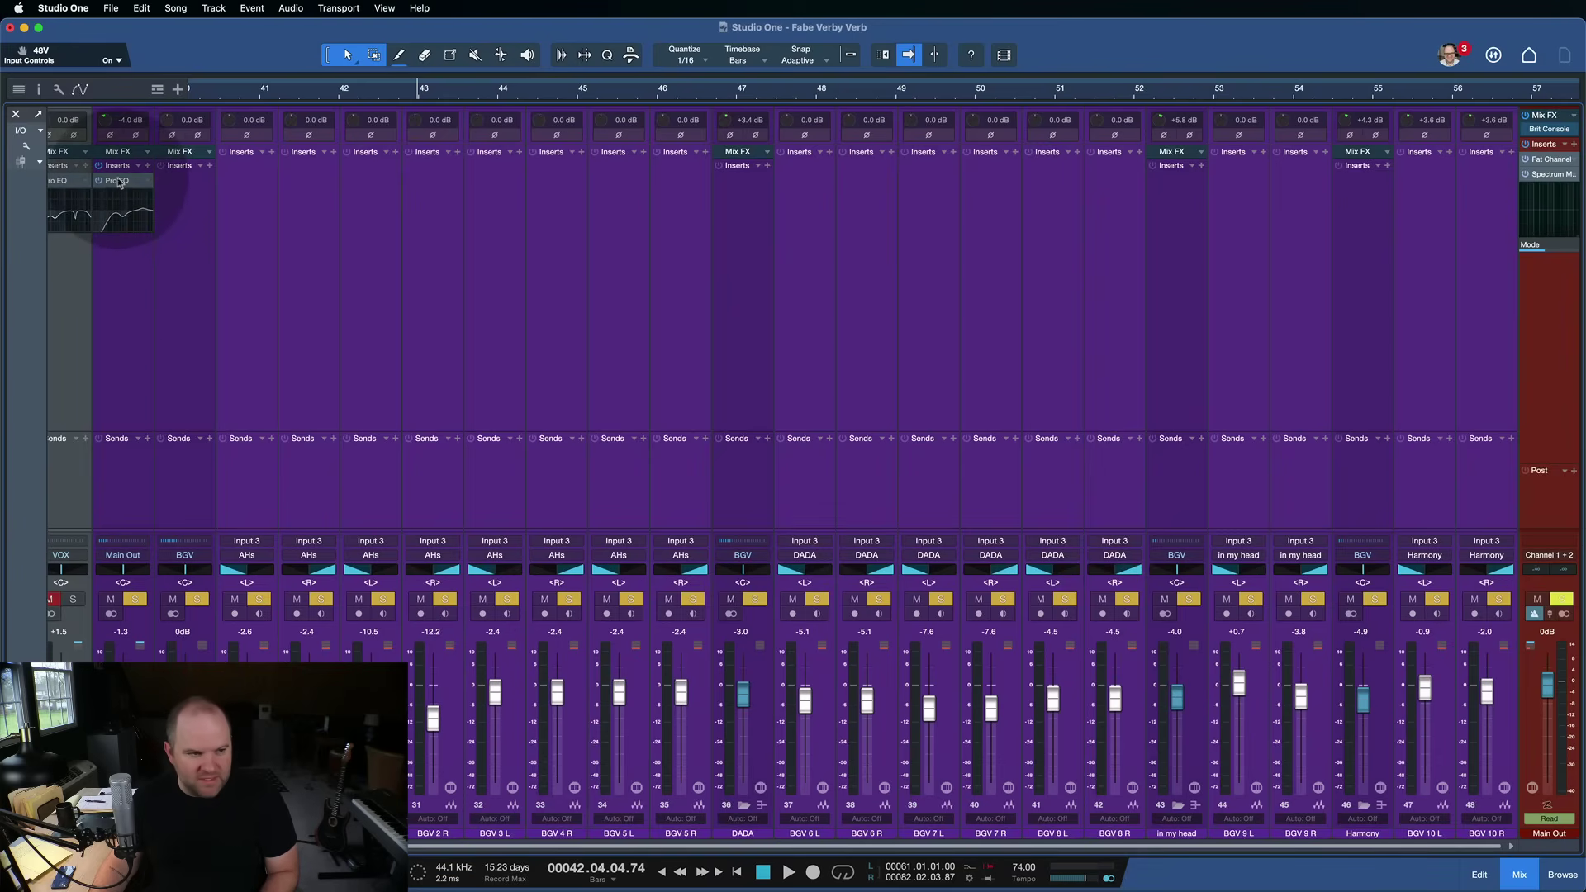
{"action": "key", "text": "F3"}
{"action": "key", "text": "space"}
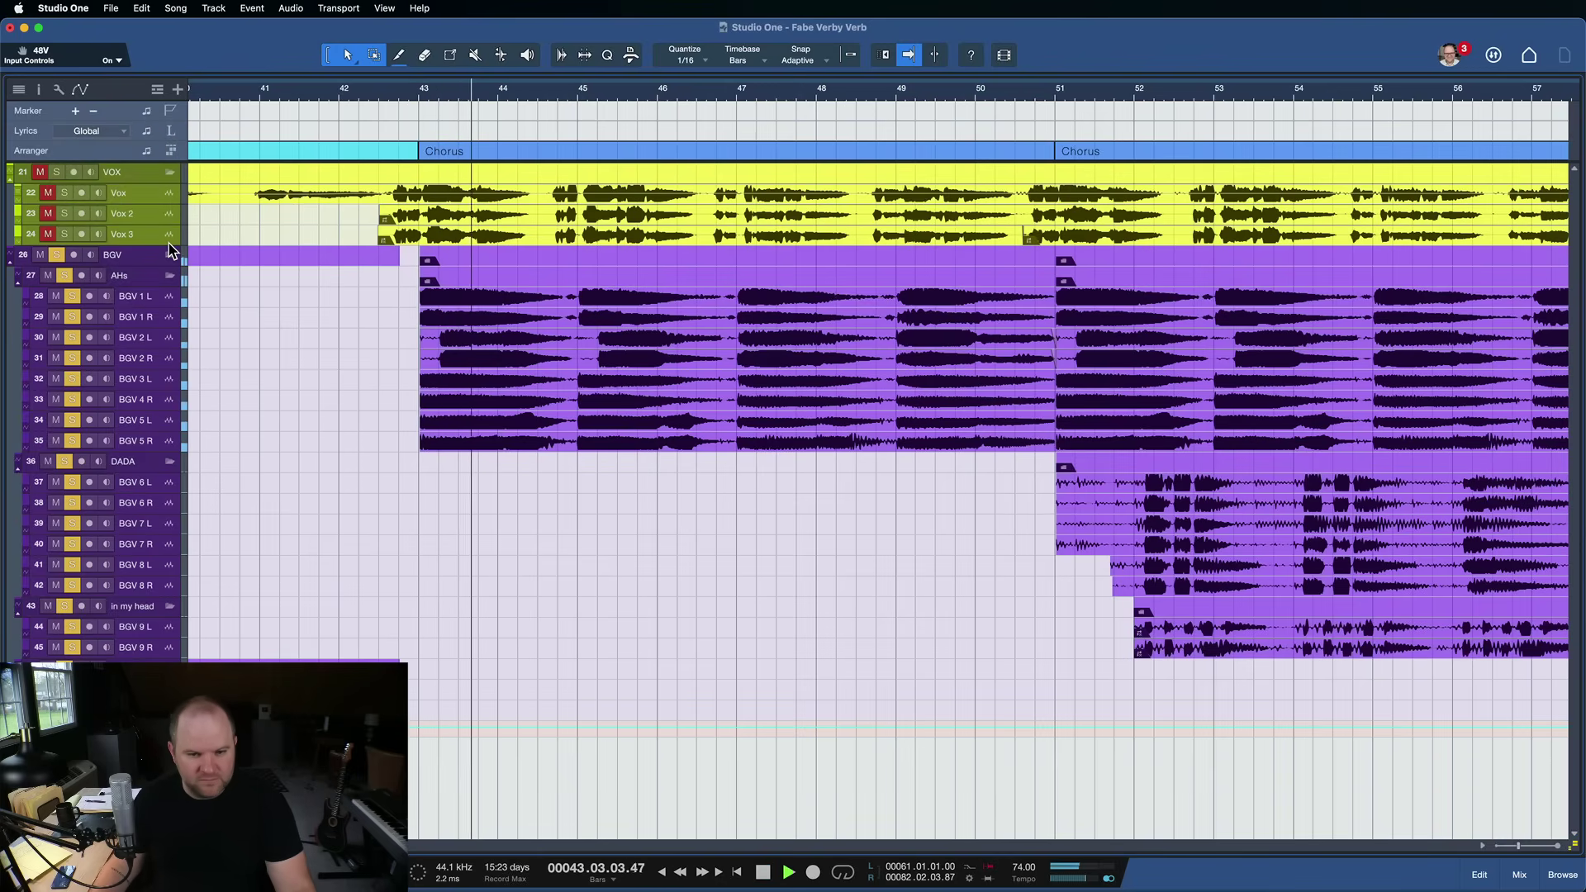
{"action": "key", "text": "F3"}
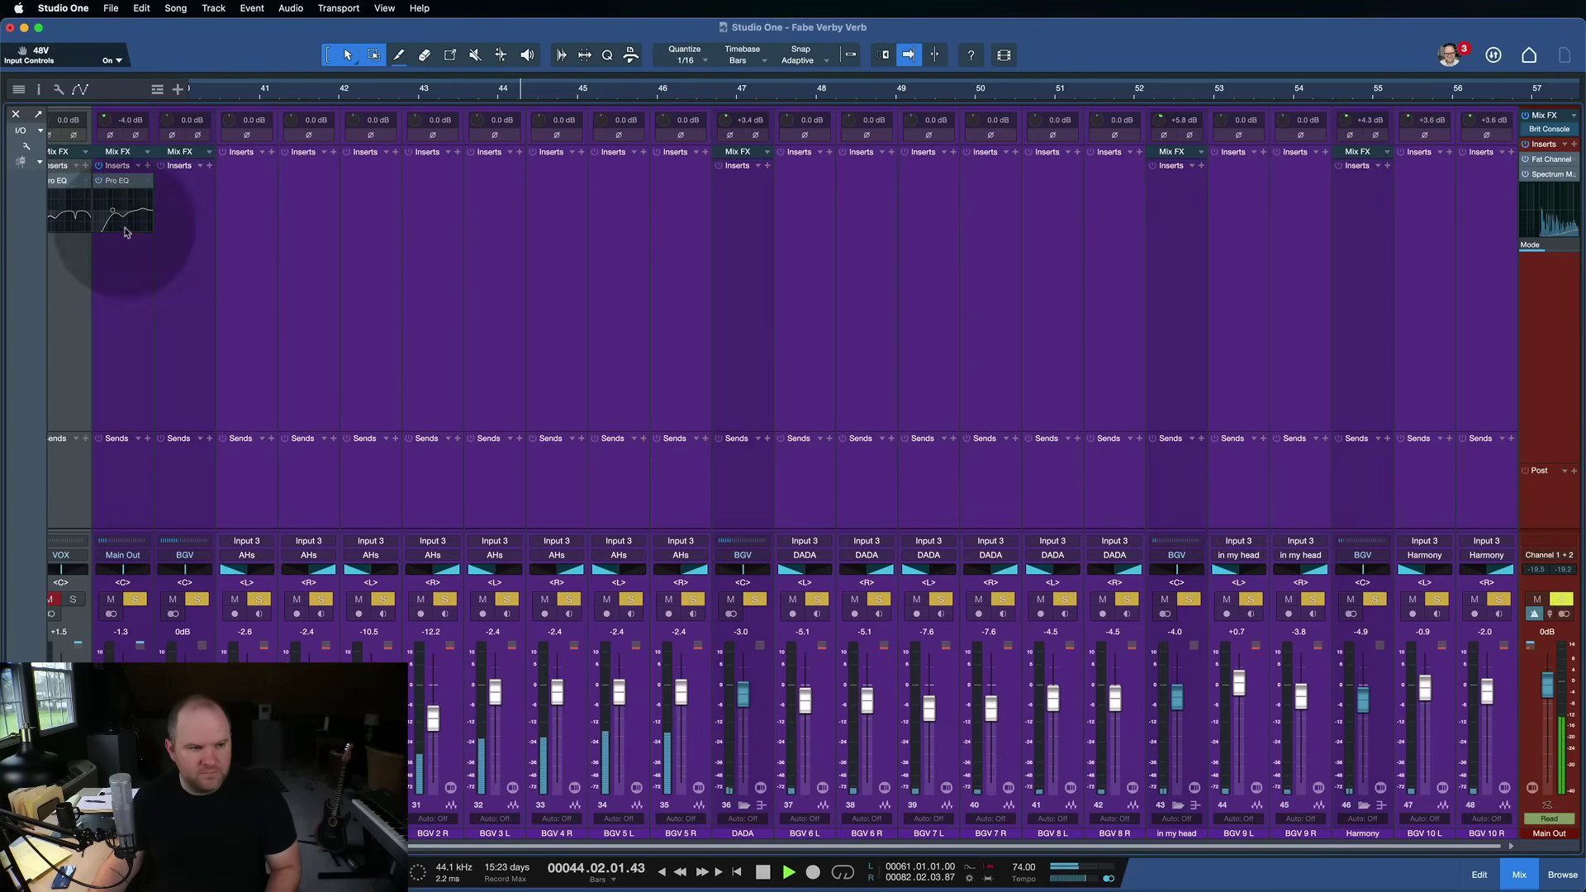
{"action": "left_click", "coordinate": [124, 216]}
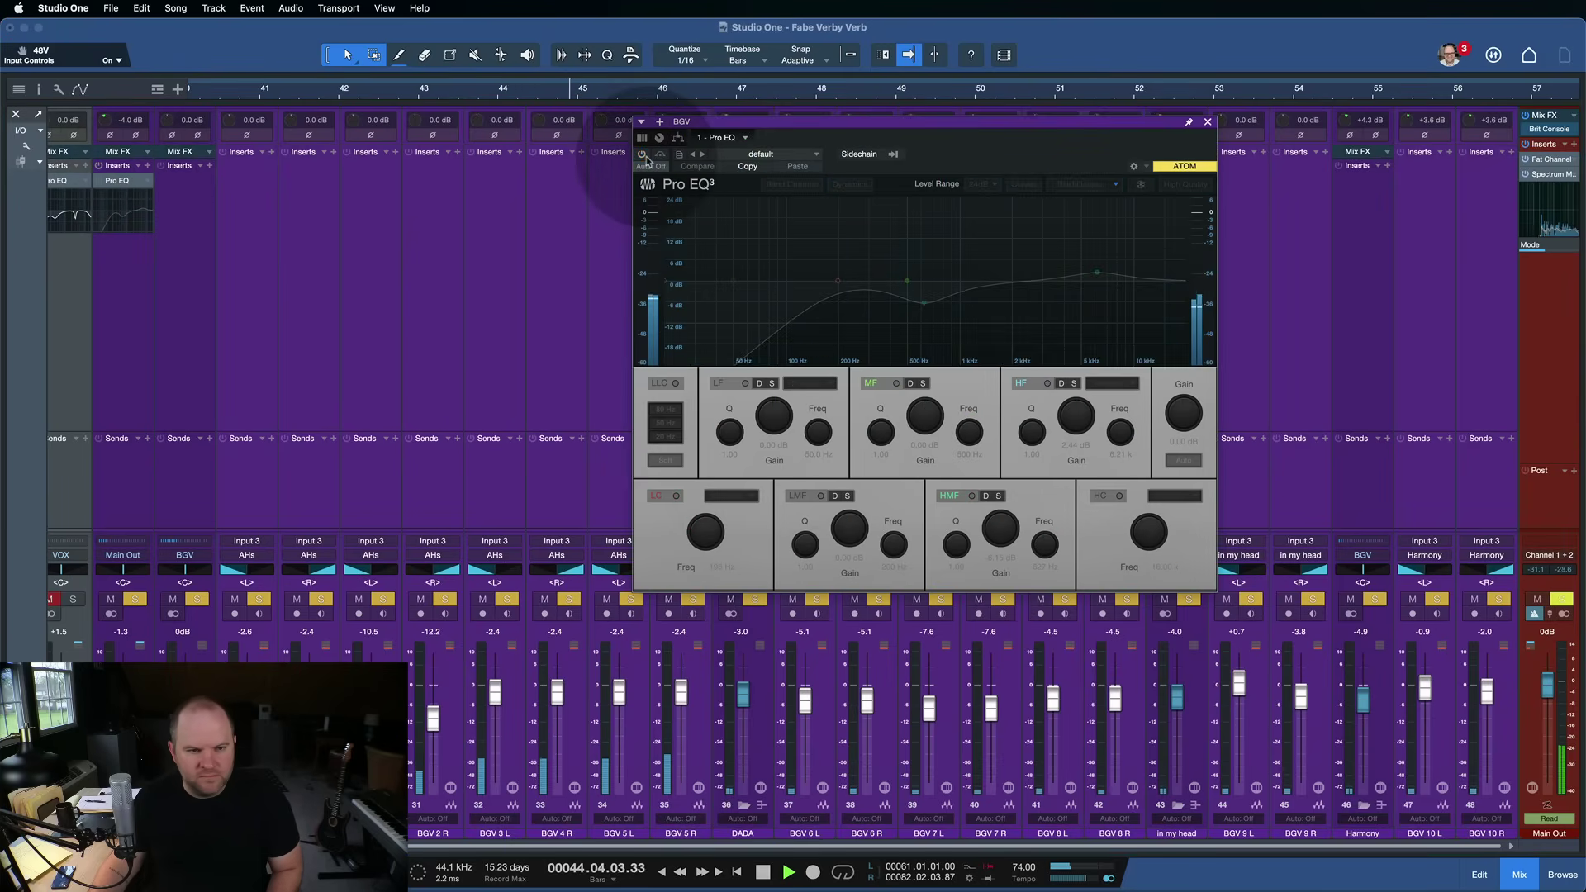
{"action": "left_click", "coordinate": [643, 155]}
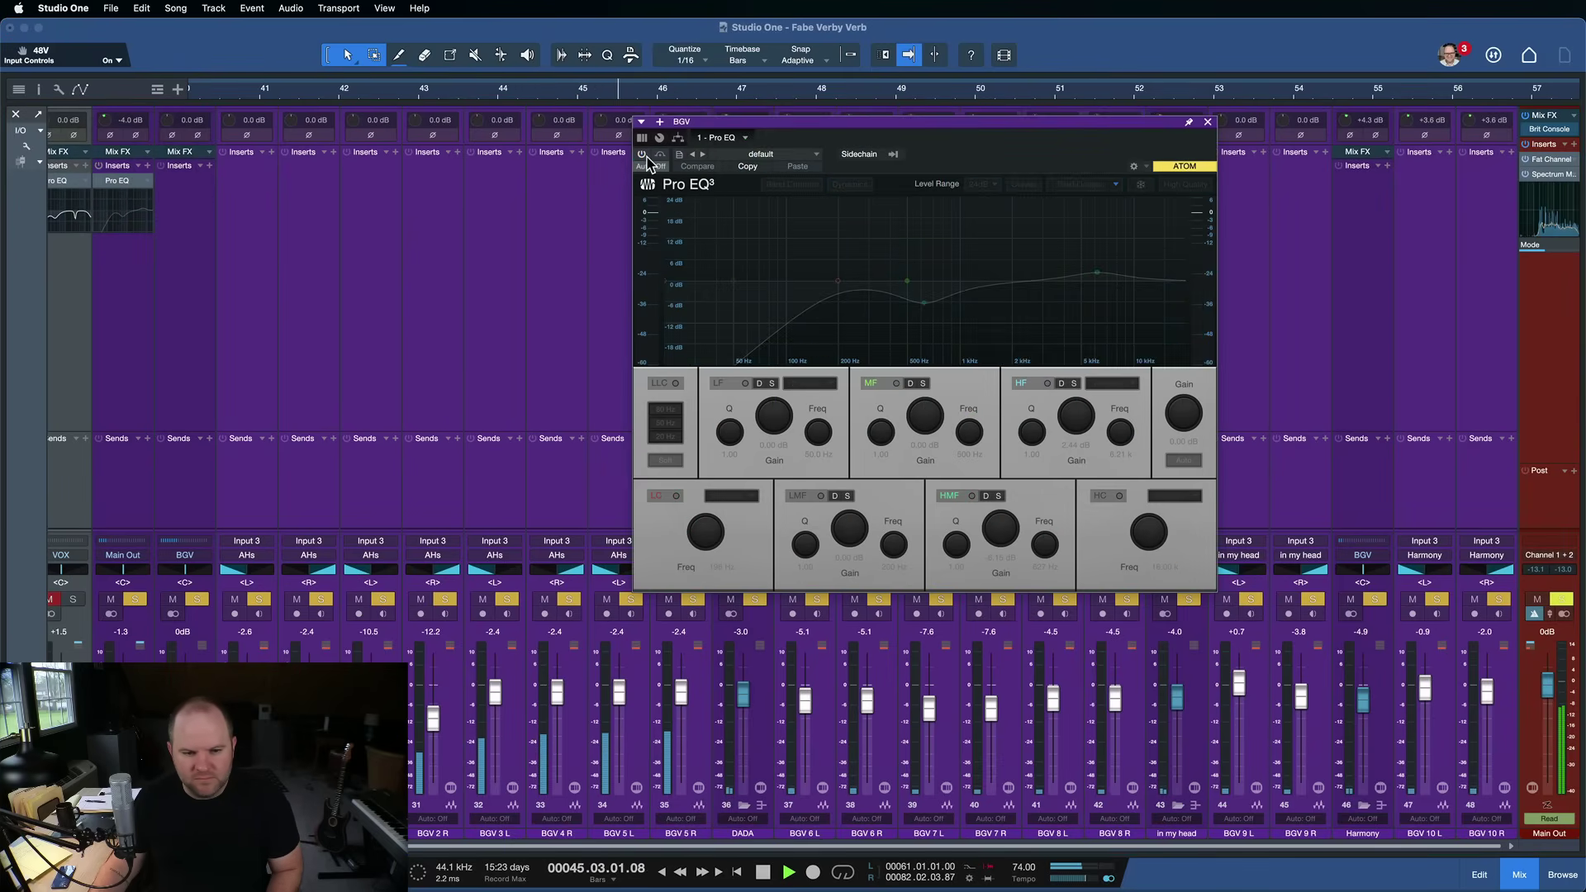
{"action": "left_click", "coordinate": [644, 156]}
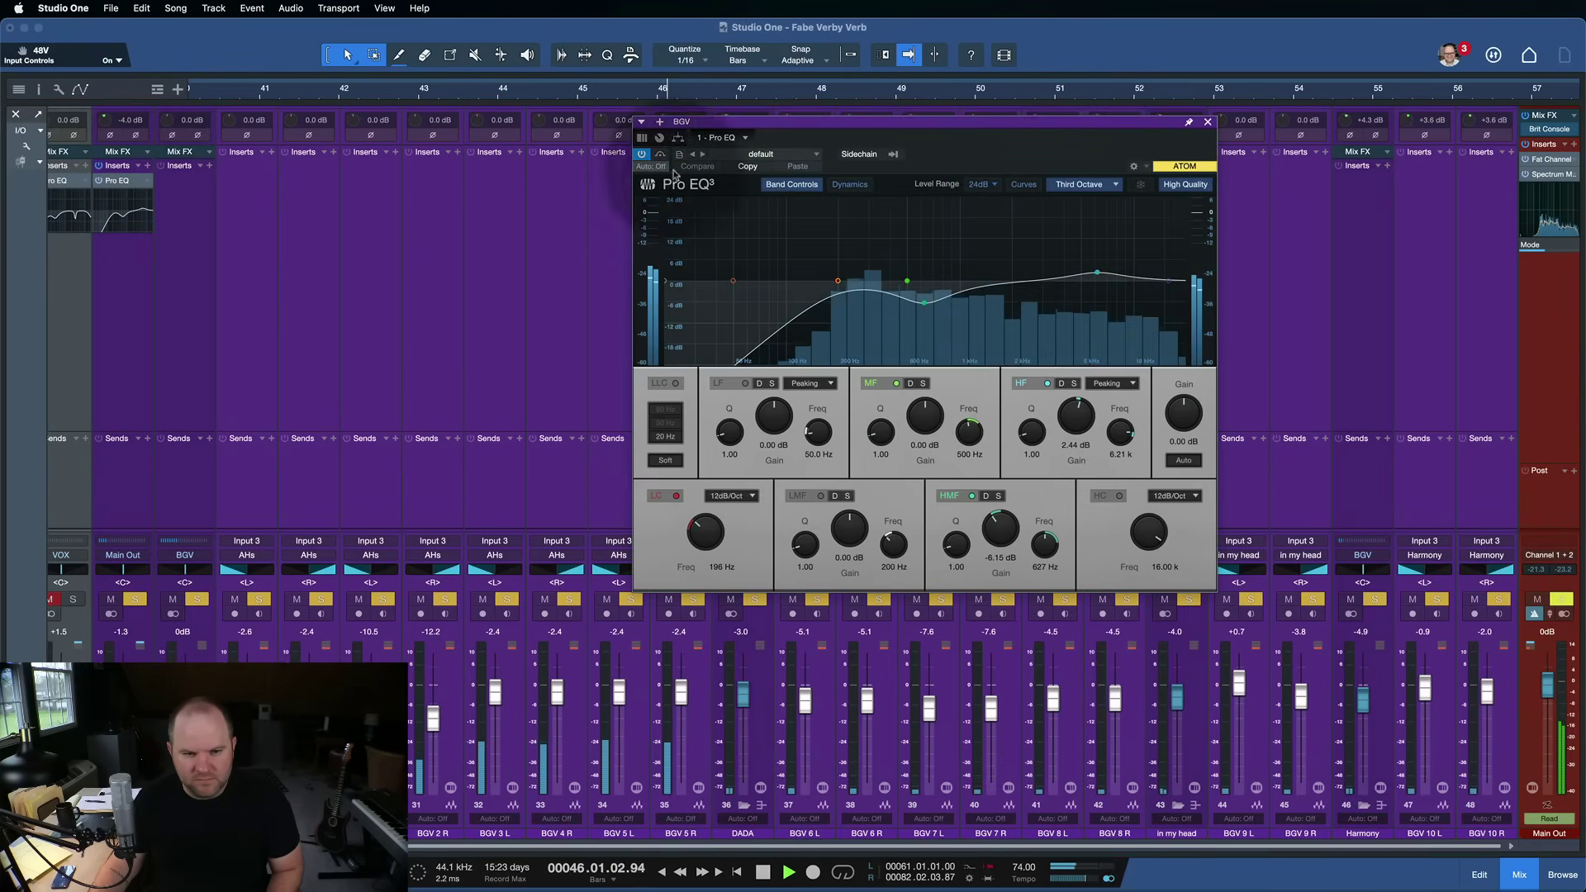
{"action": "key", "text": "space"}
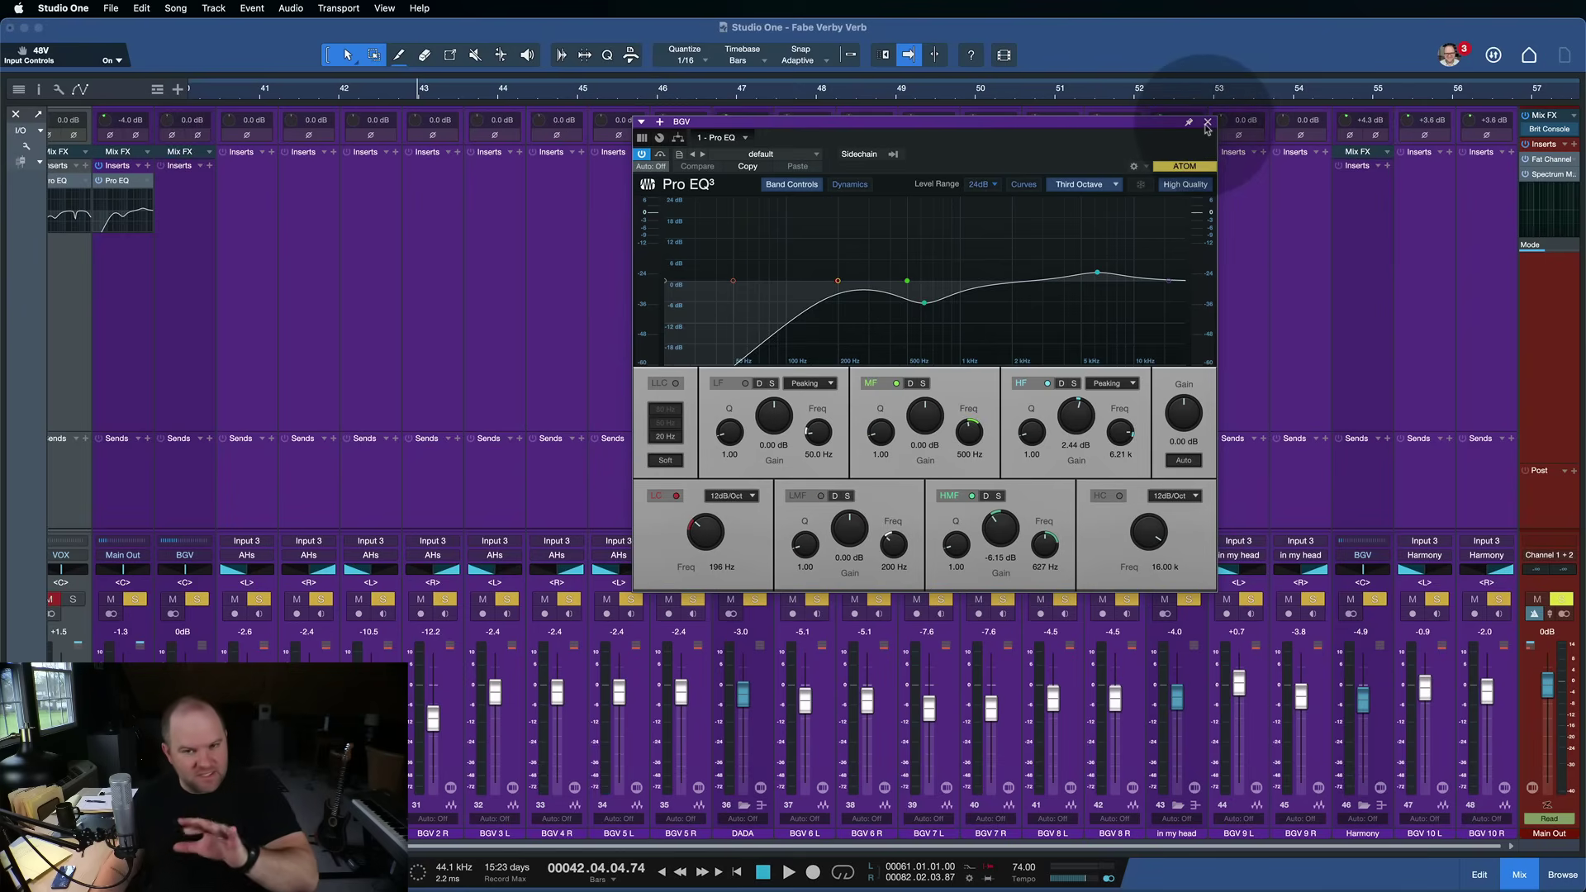
{"action": "left_click", "coordinate": [1208, 121]}
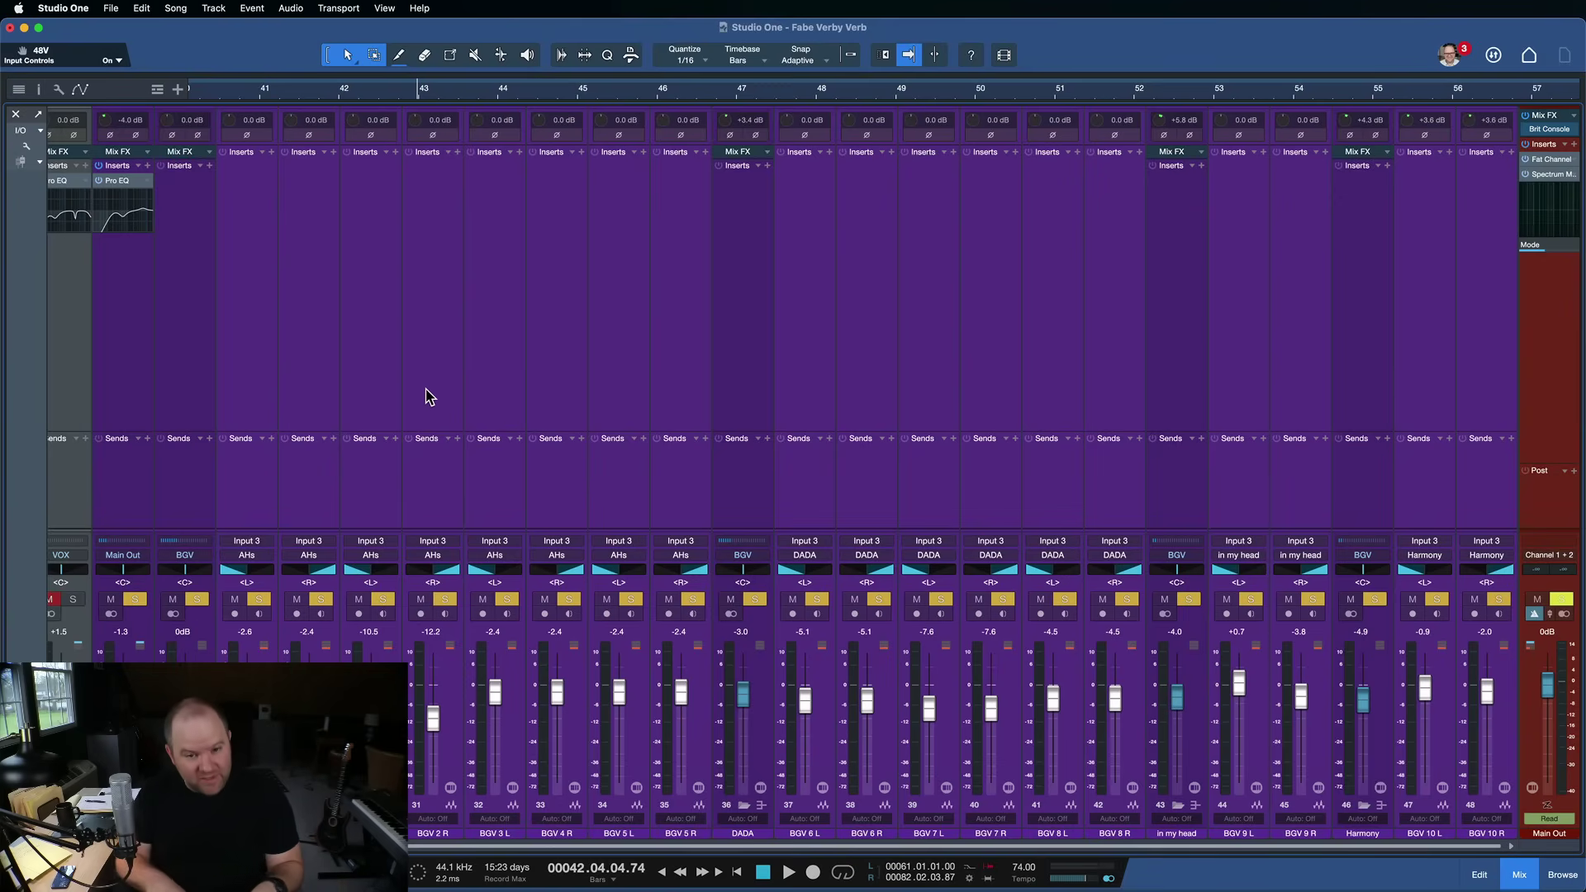
Step: Return to the arrange view and scroll right across the VOX and BGV chorus sections
{"action": "key", "text": "F3"}
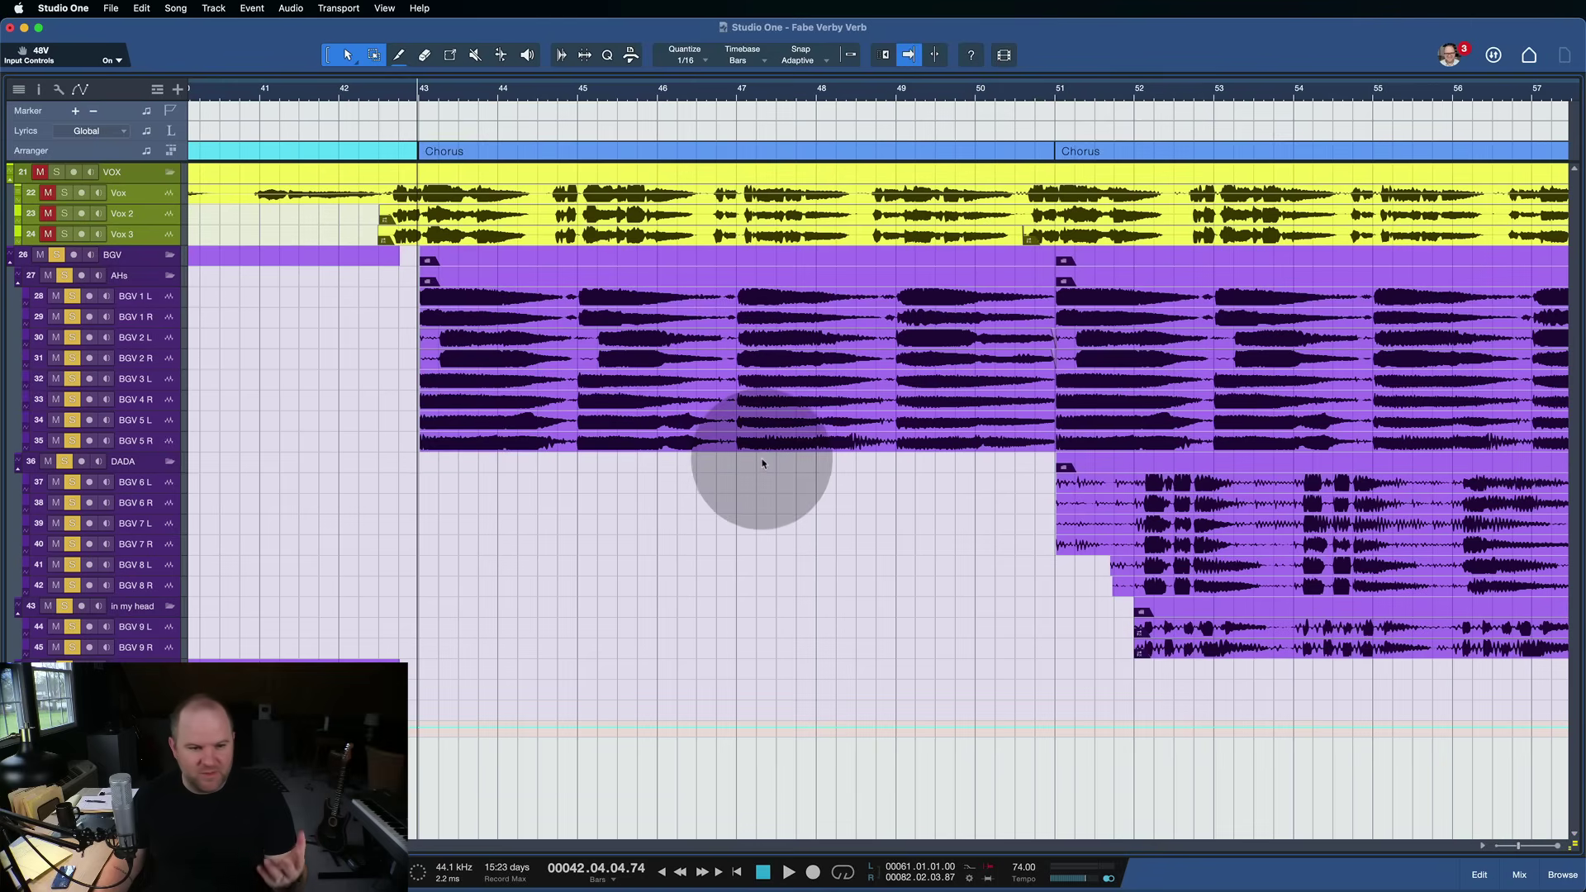
{"action": "scroll", "coordinate": [727, 446], "scroll_direction": "right", "scroll_amount": 2}
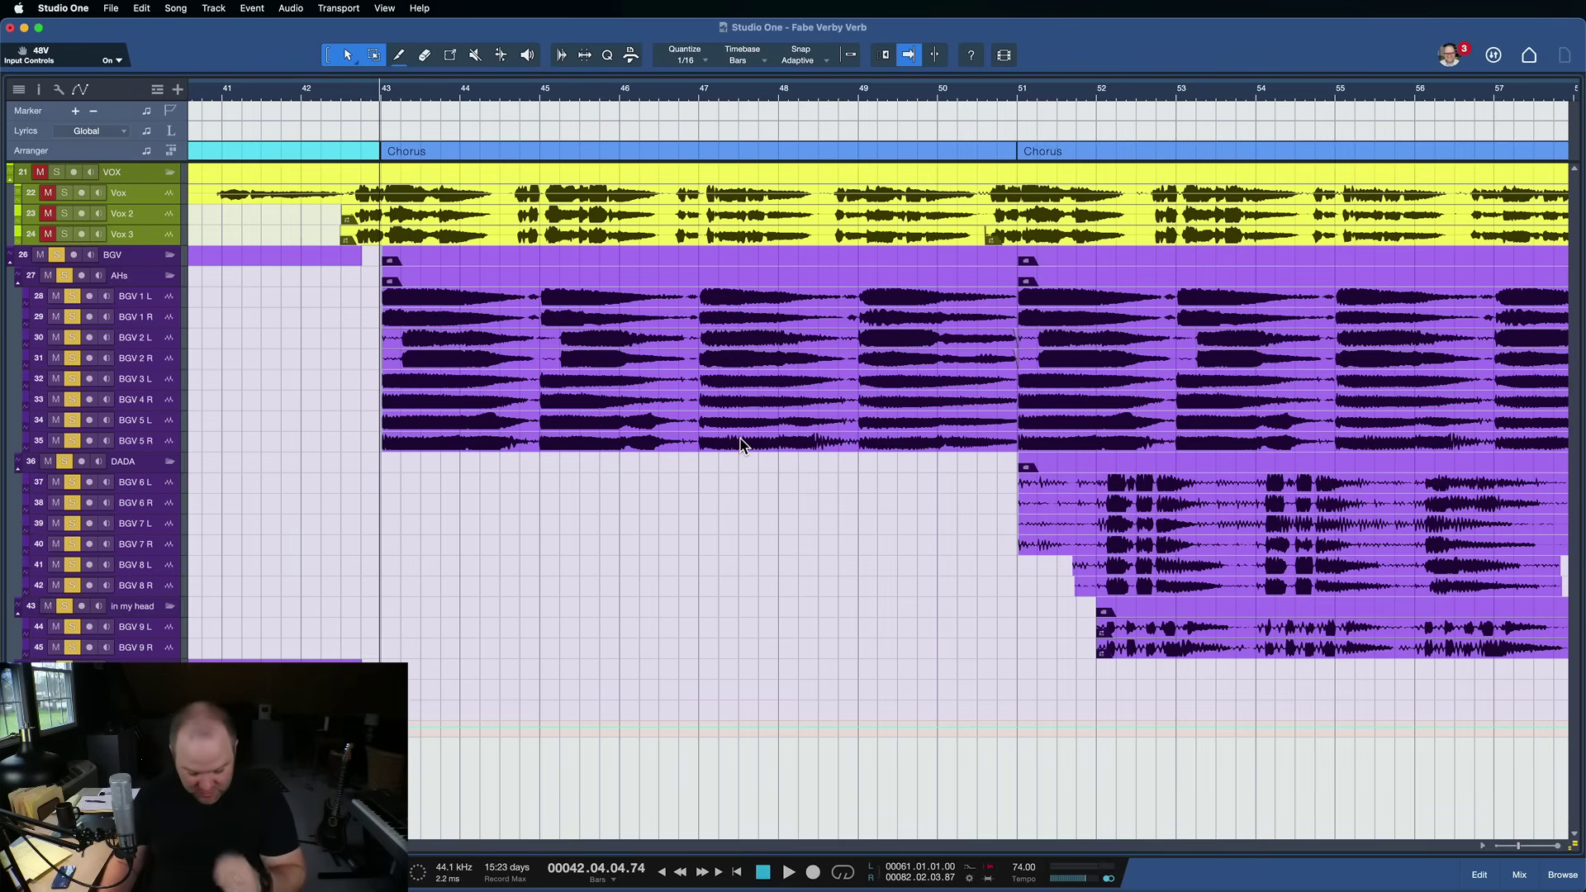
Step: Show the mixer with the Effects browser, expanding Room Reverb to list its Send FX presets
{"action": "key", "text": "F3"}
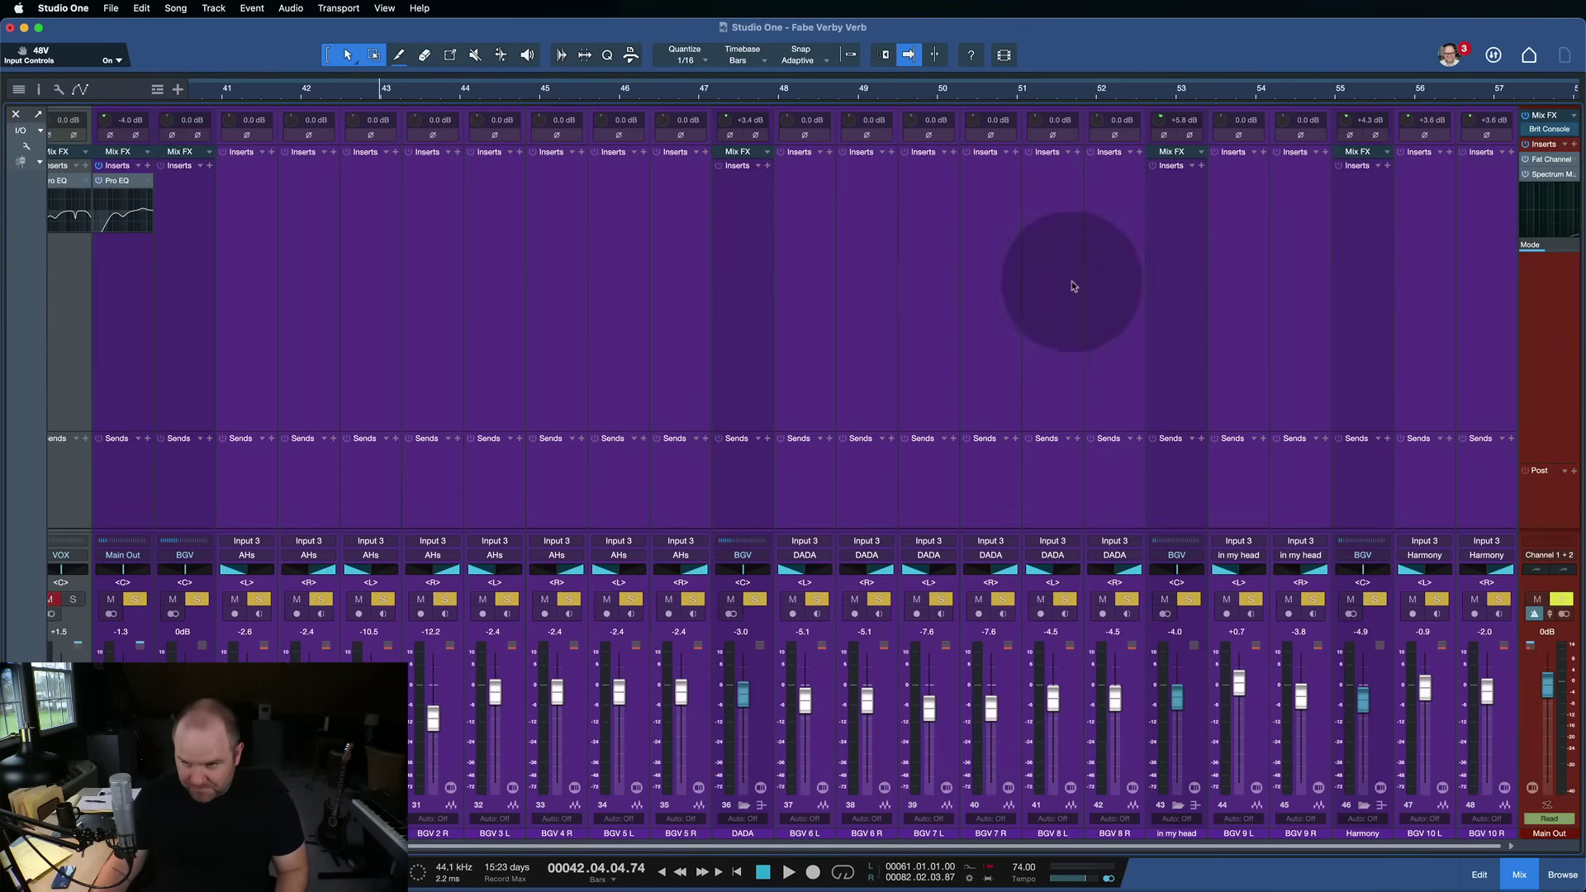
{"action": "key", "text": "F7"}
{"action": "scroll", "coordinate": [1479, 347], "scroll_direction": "down", "scroll_amount": 5}
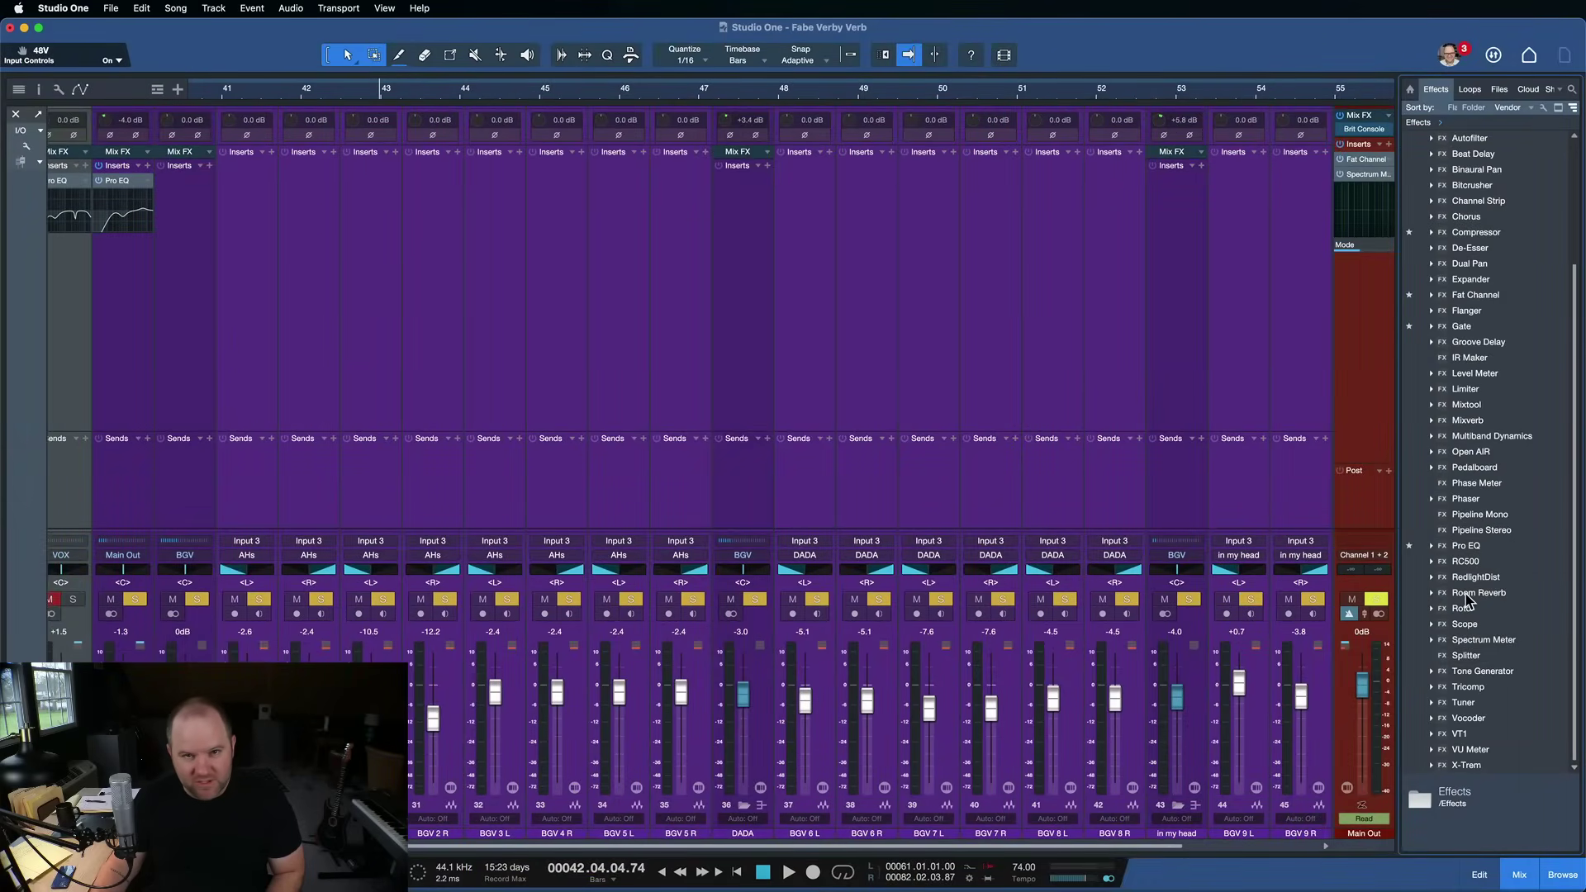
{"action": "left_click", "coordinate": [1463, 600]}
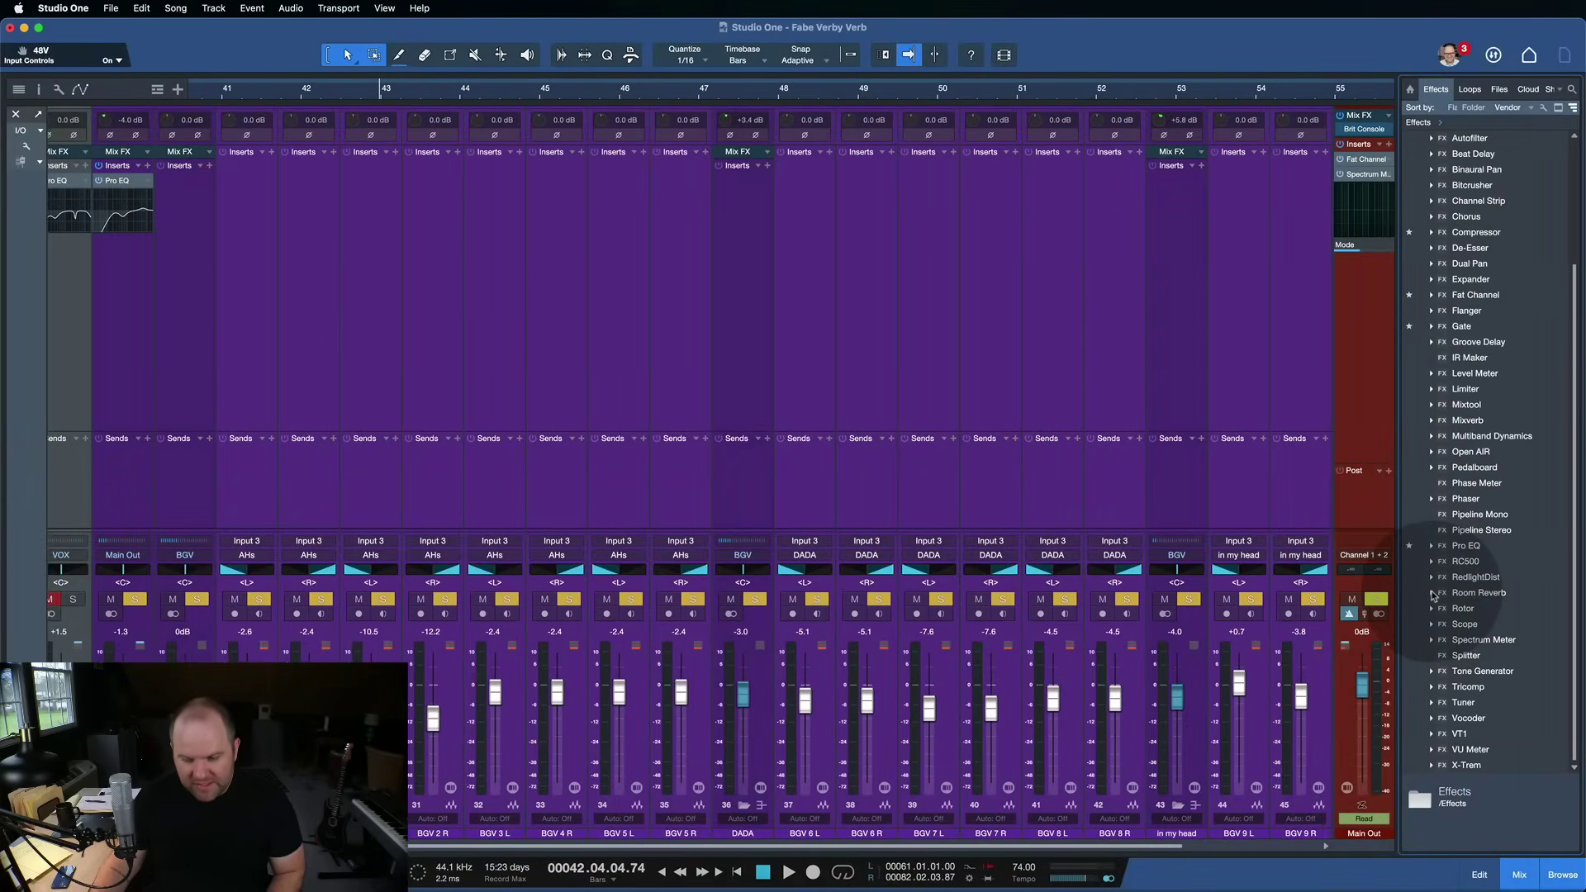
{"action": "left_click", "coordinate": [1434, 601]}
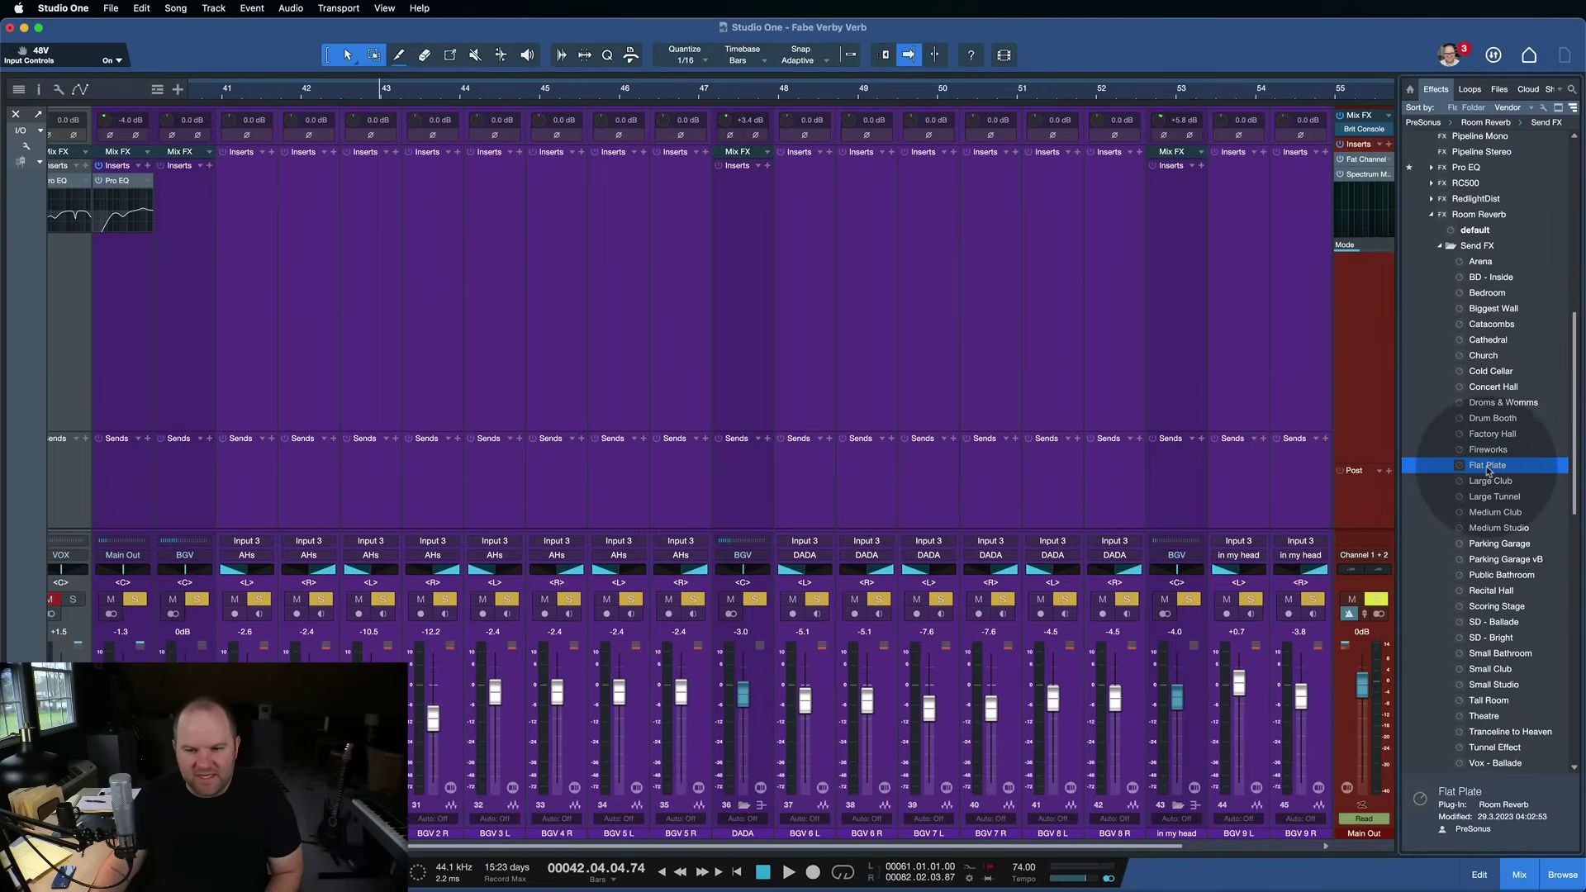
Step: Drag the Flat Plate preset into the mixer to create a Room Reverb FX channel, keeping its default colour
{"action": "left_click_drag", "start_coordinate": [1489, 473], "coordinate": [120, 471]}
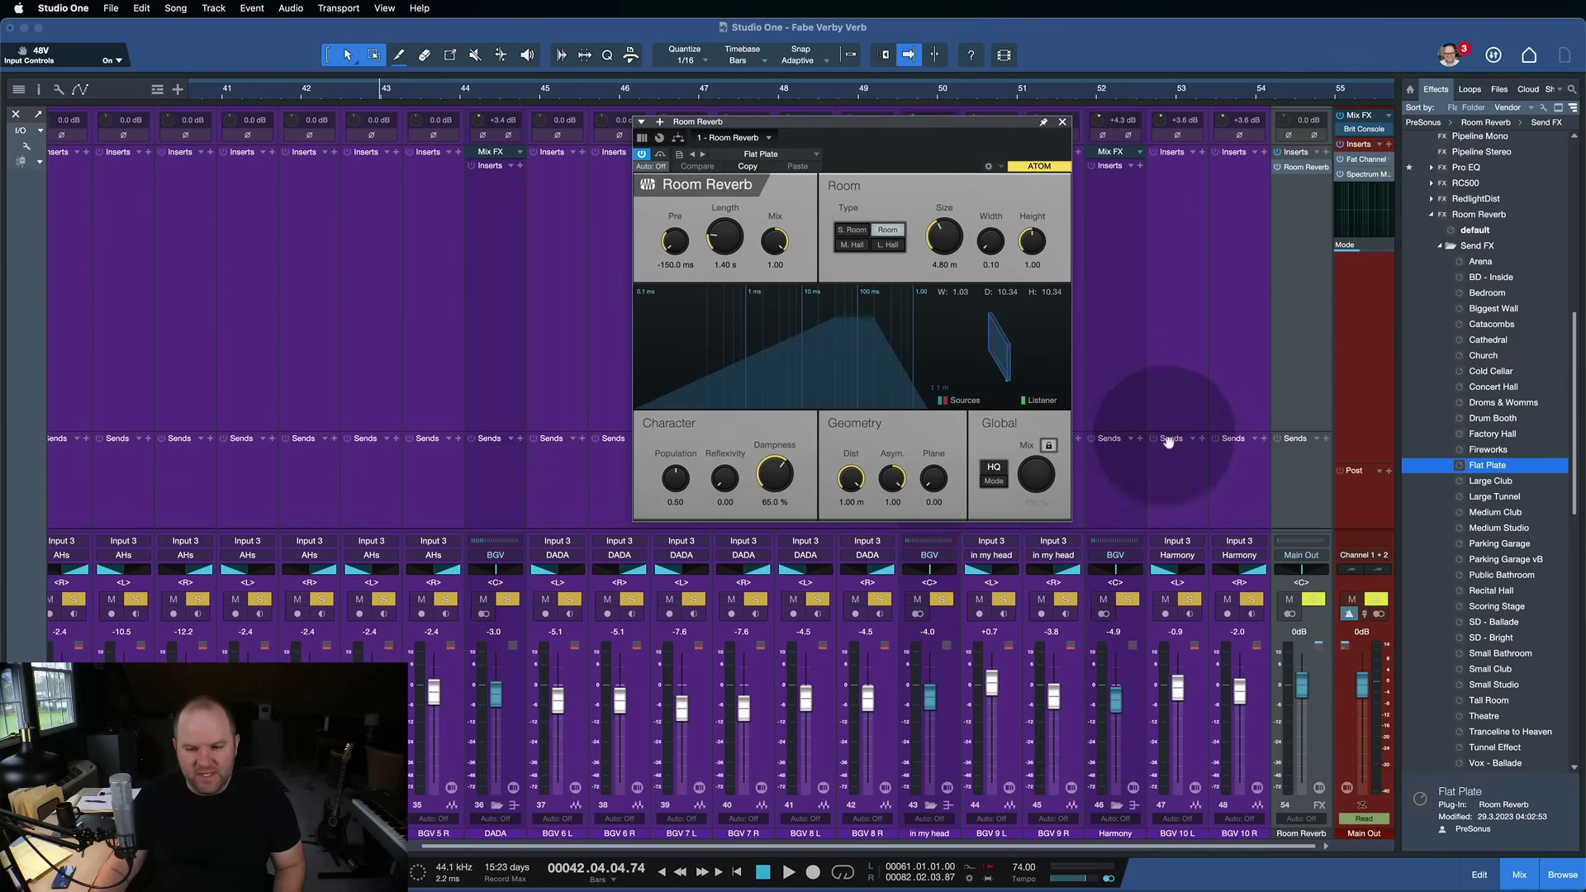
{"action": "left_click", "coordinate": [1279, 397]}
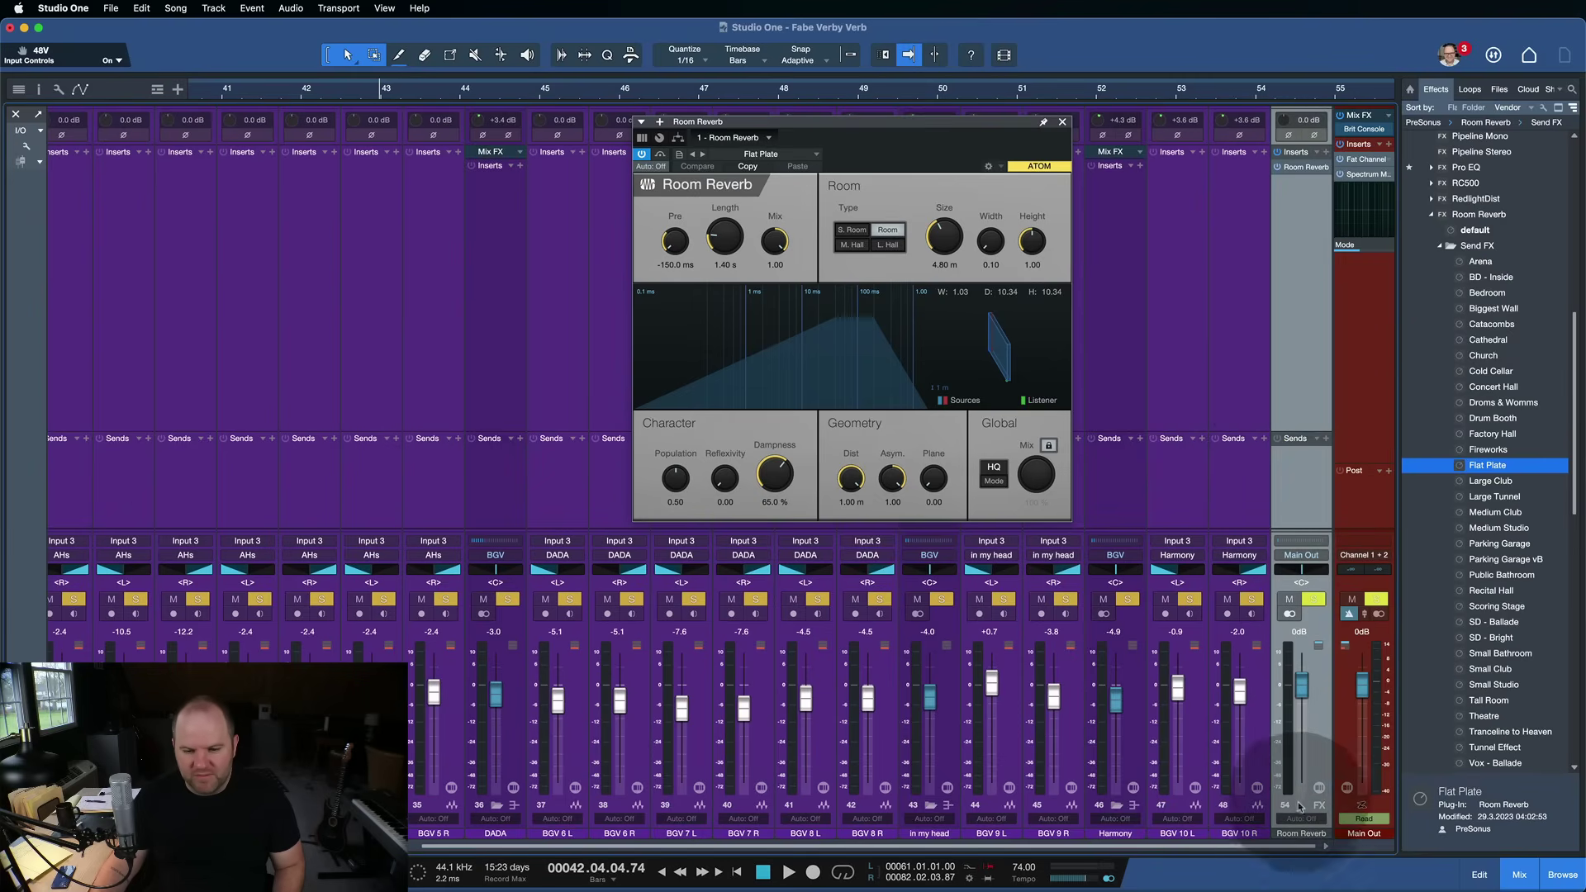
{"action": "left_click", "coordinate": [1283, 840]}
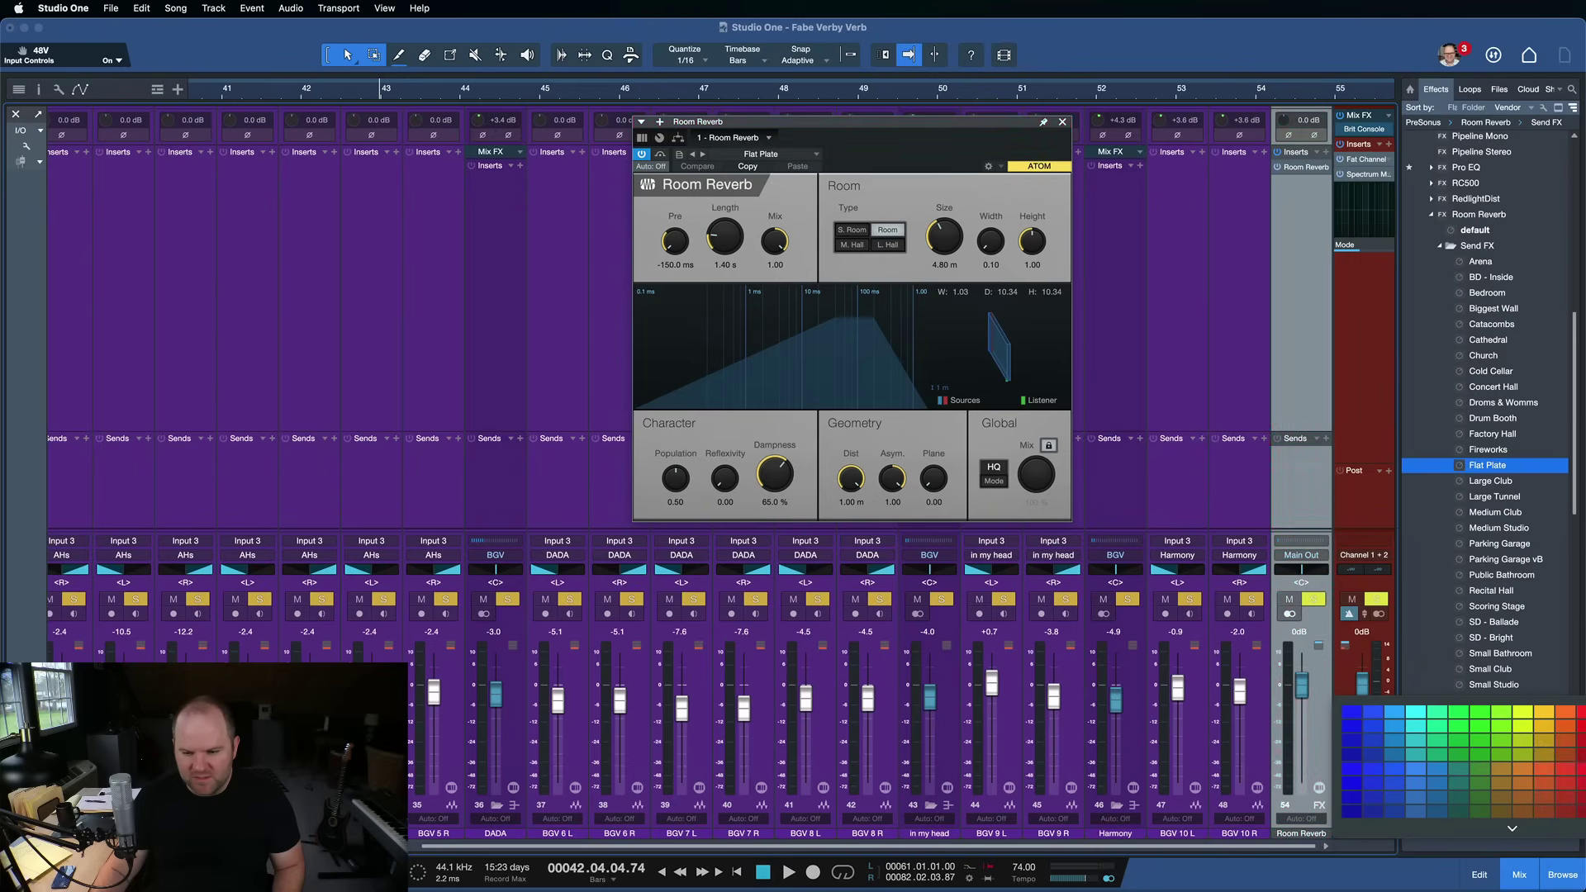
{"action": "key", "text": "Escape"}
{"action": "left_click", "coordinate": [1302, 833]}
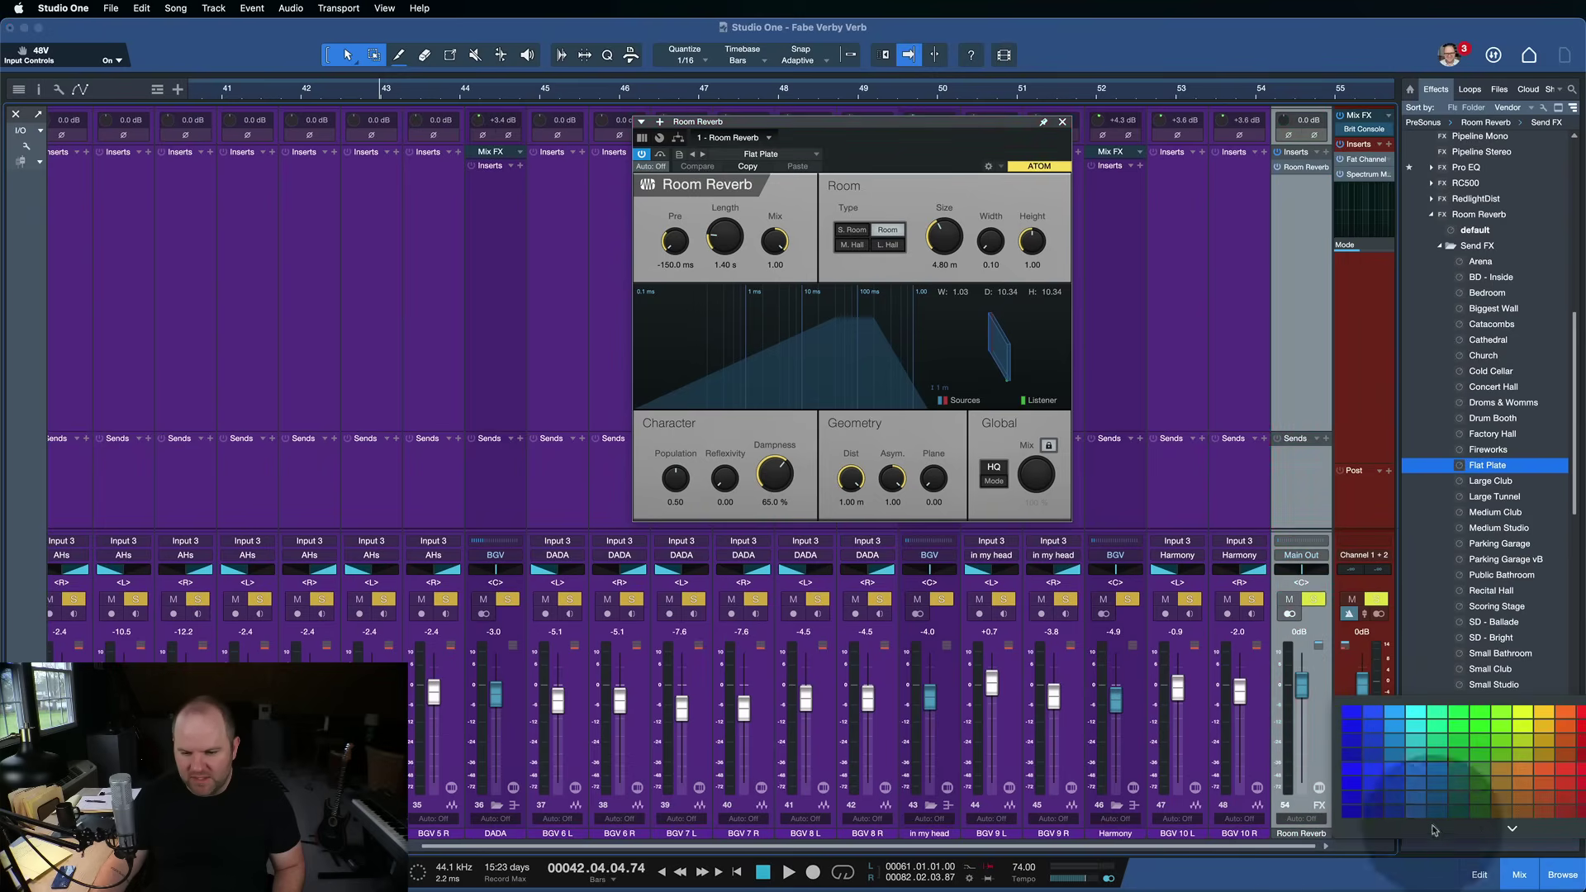
{"action": "key", "text": "Escape"}
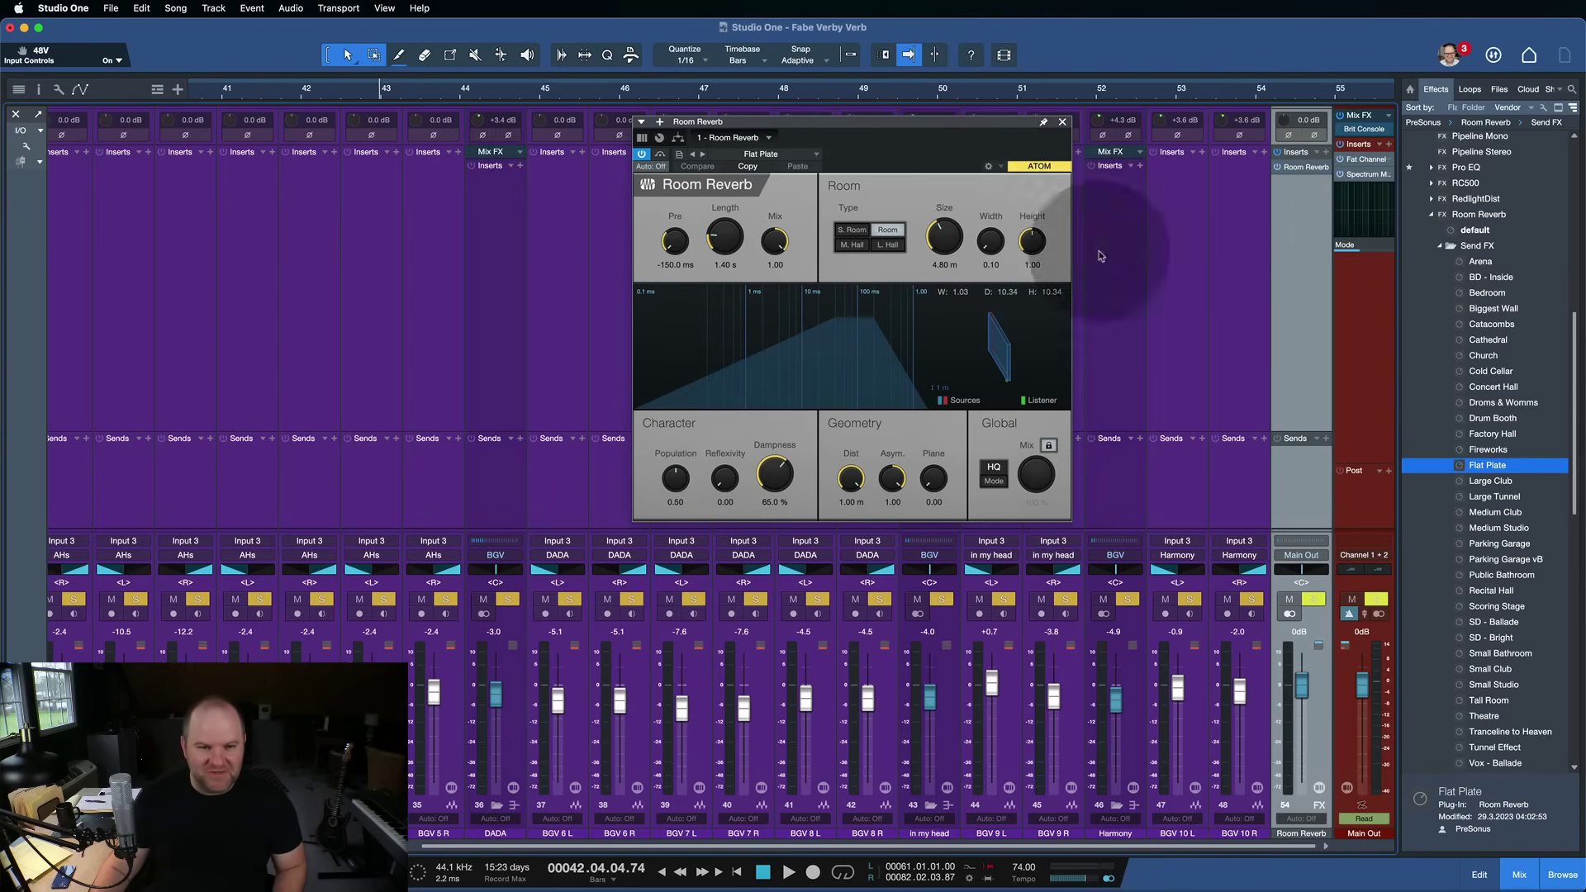
Step: Move the Room Reverb window aside and turn its Mix knob down
{"action": "left_click_drag", "start_coordinate": [806, 125], "coordinate": [508, 181]}
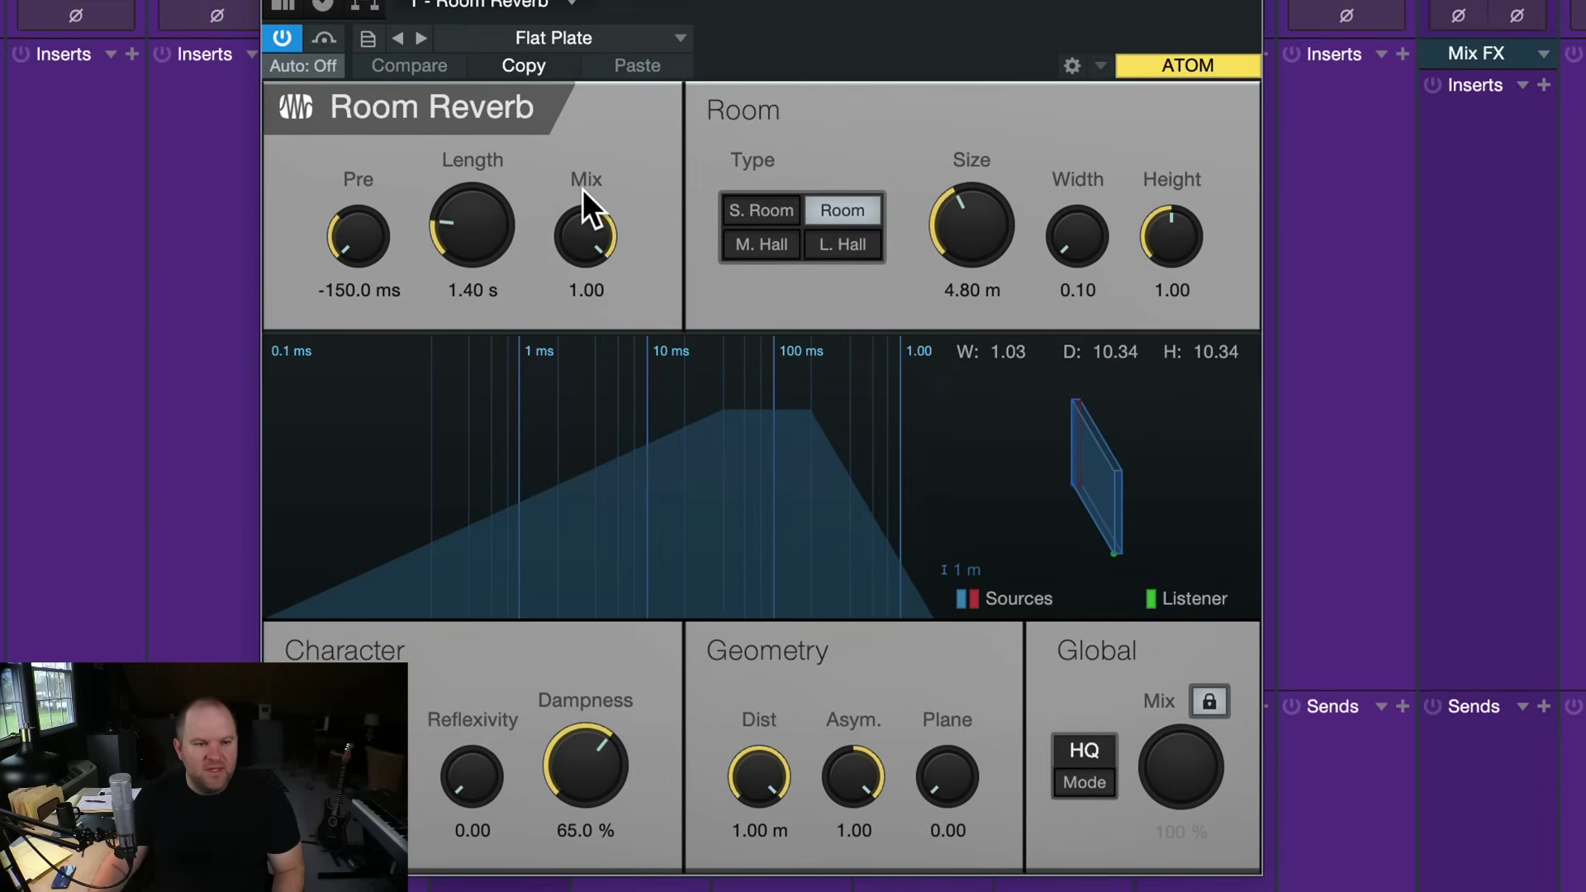
{"action": "left_click_drag", "start_coordinate": [577, 227], "coordinate": [541, 576]}
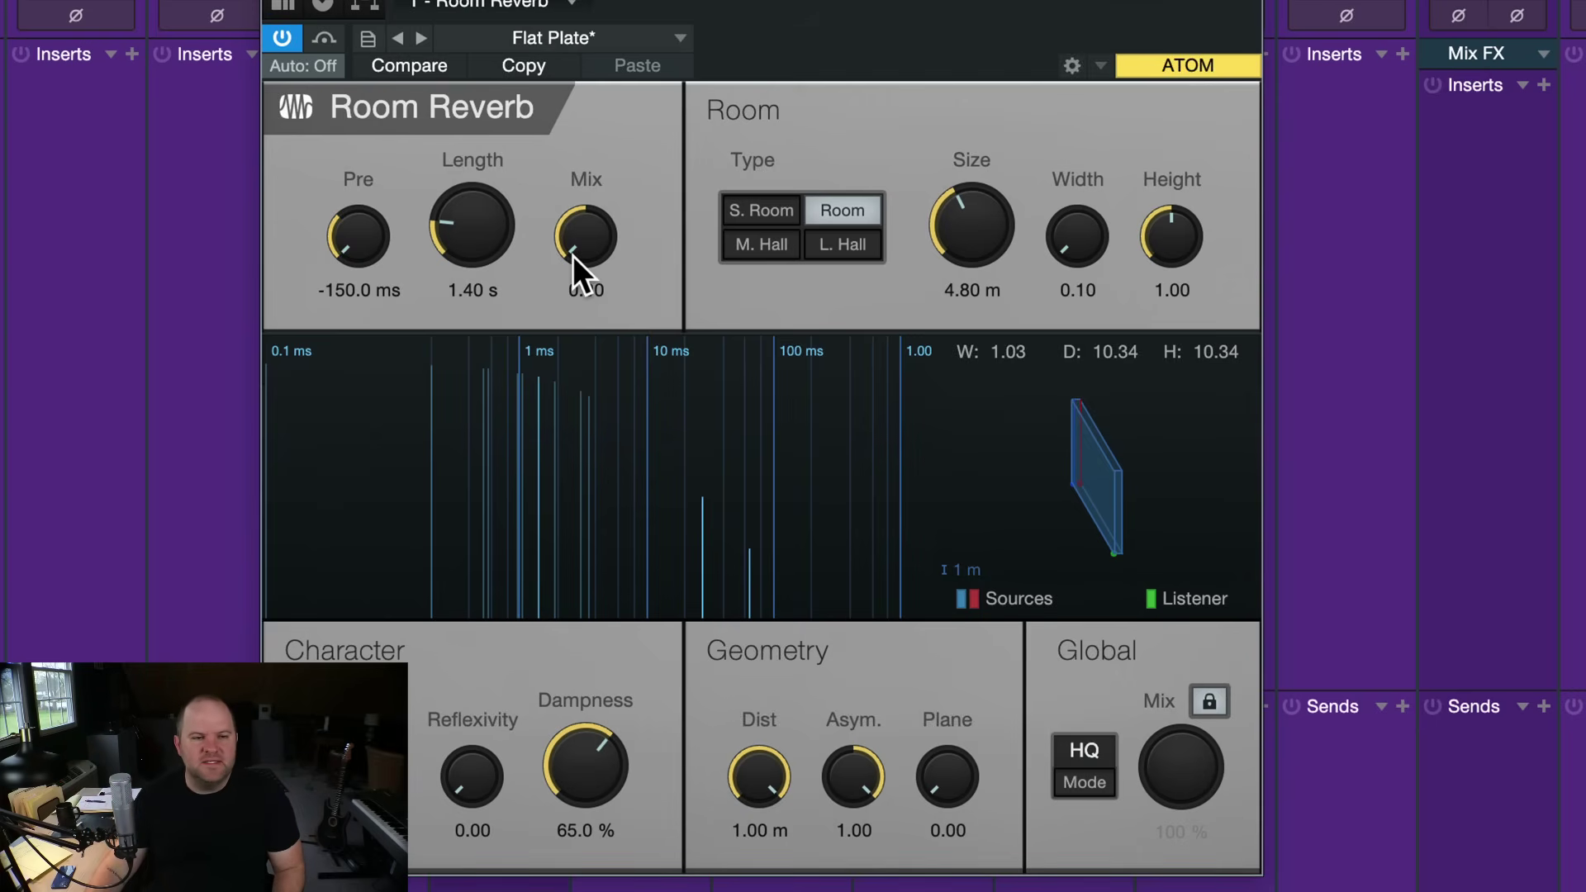
Step: Return the reverb Mix to 1.00 and stretch Length from 1.40 s to 6.50 s
{"action": "left_click_drag", "start_coordinate": [573, 256], "coordinate": [578, 135]}
{"action": "left_click_drag", "start_coordinate": [591, 217], "coordinate": [598, 19]}
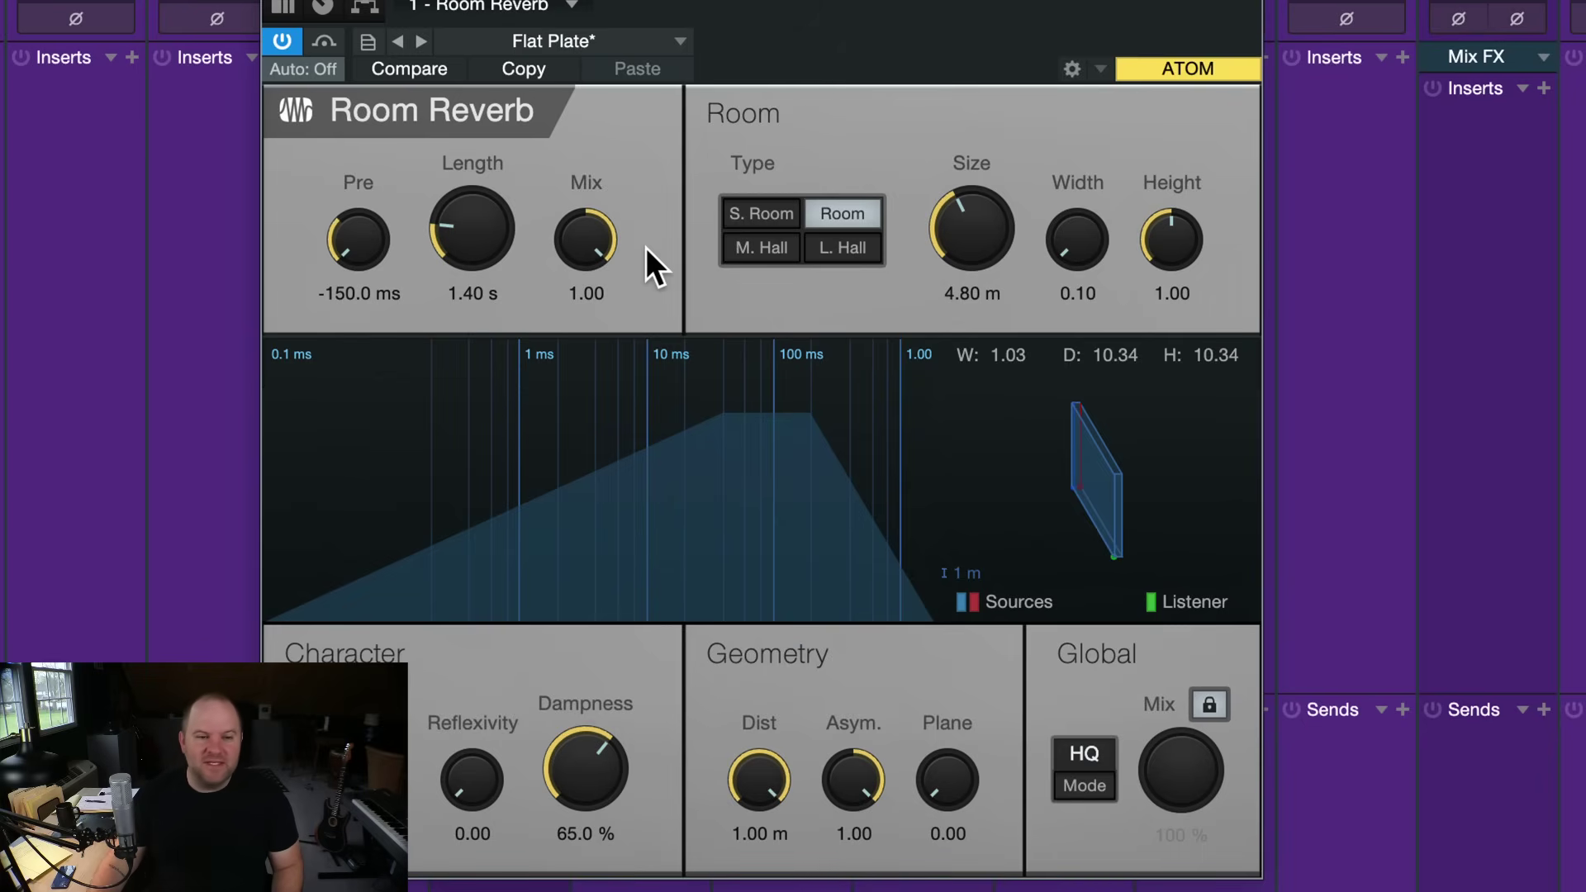
{"action": "left_click_drag", "start_coordinate": [588, 242], "coordinate": [615, 111]}
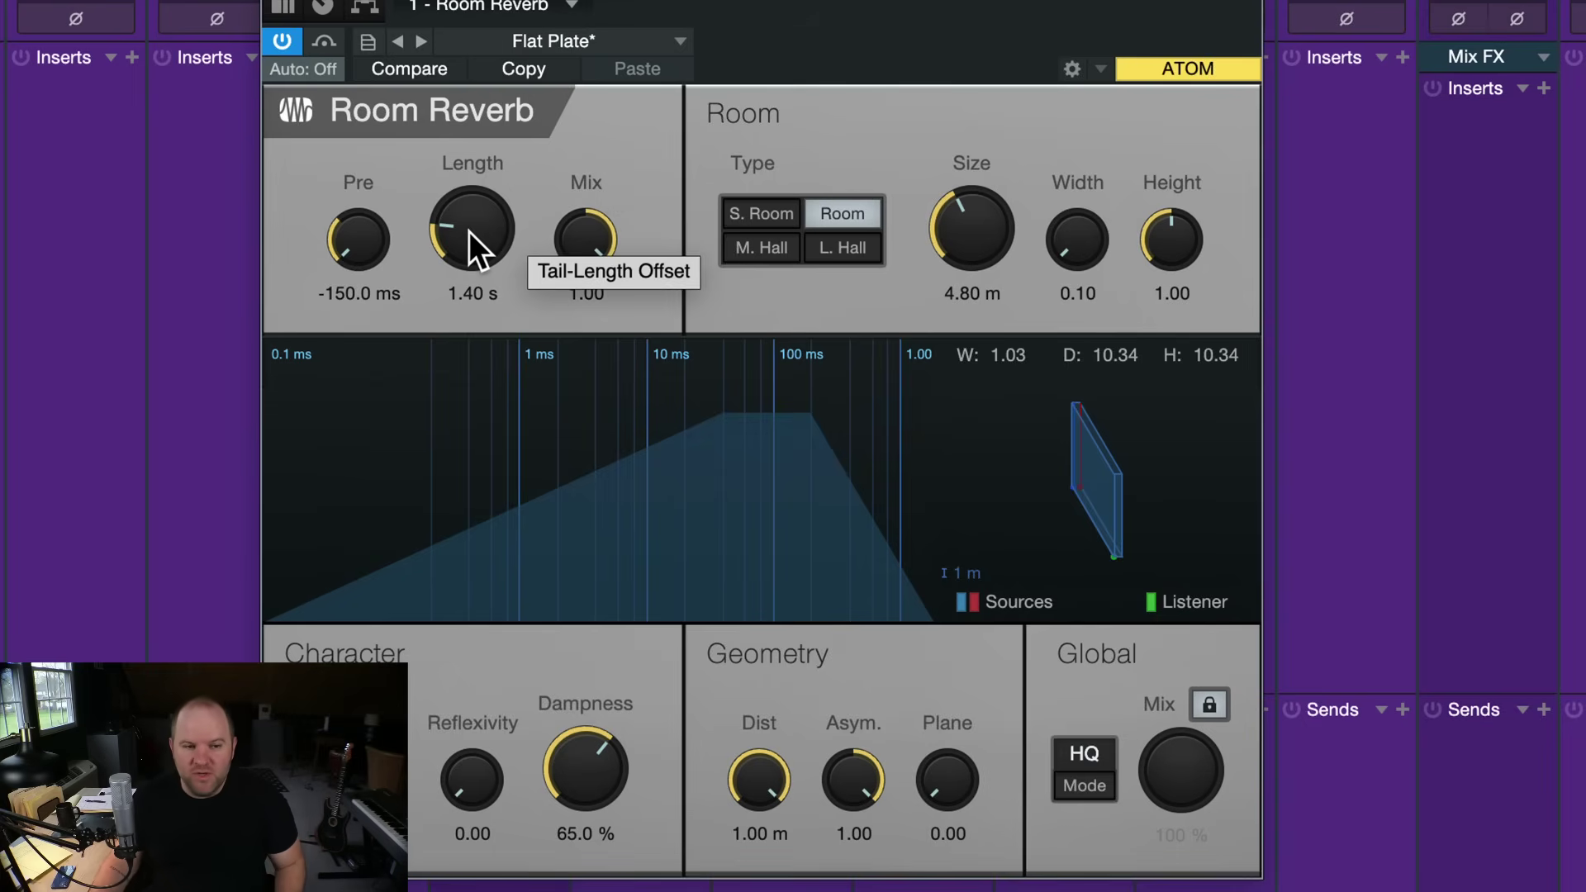
{"action": "left_click_drag", "start_coordinate": [468, 230], "coordinate": [471, 207]}
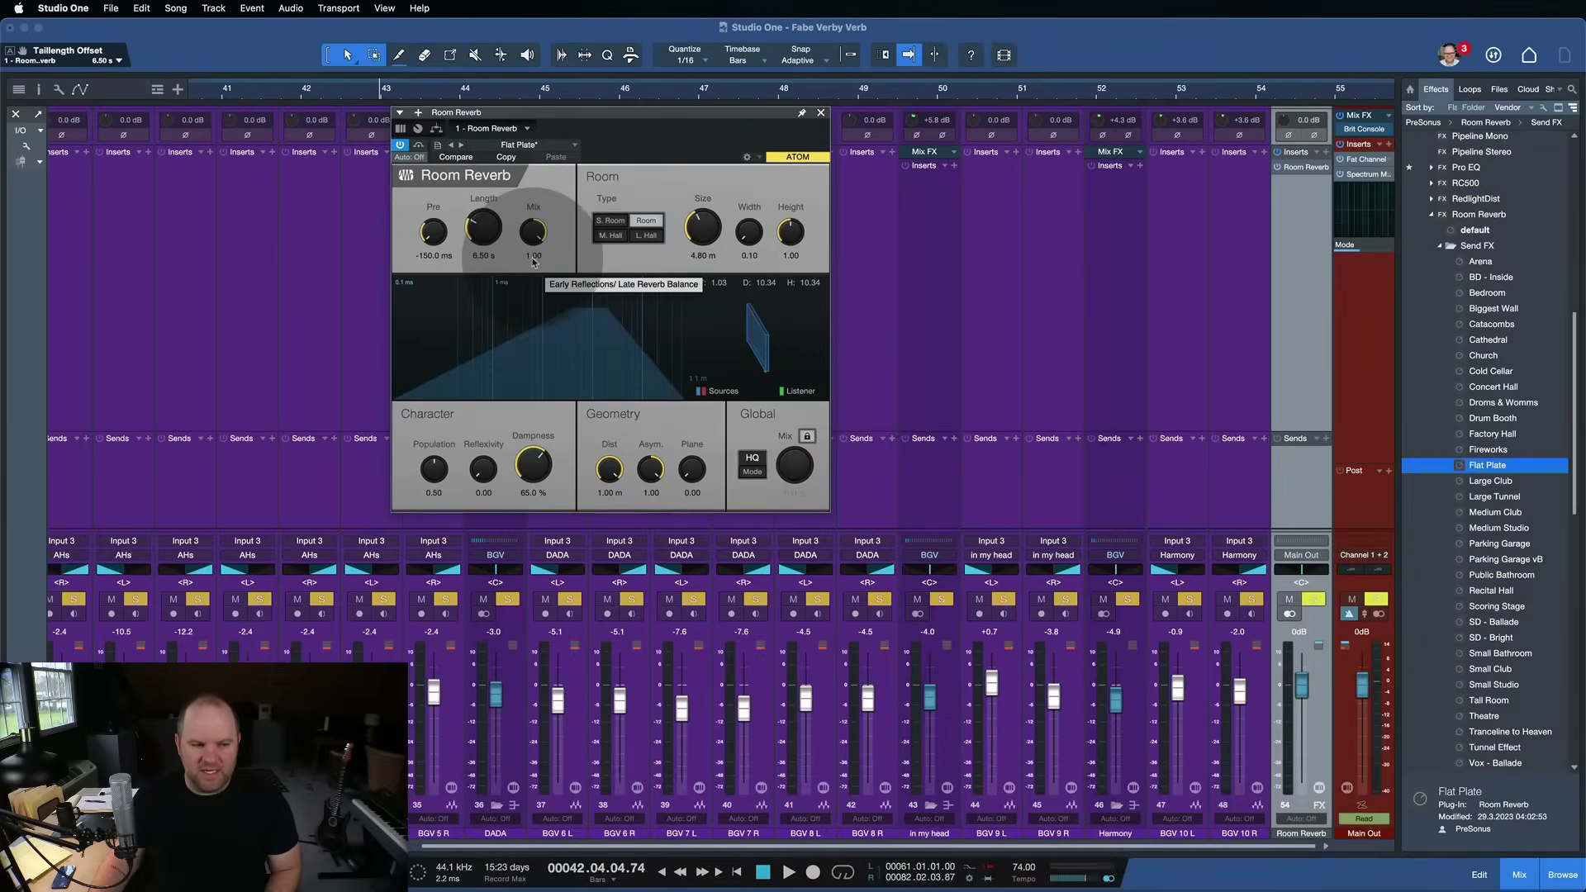
Step: Set the Room Reverb's Length knob to 7.40 s
{"action": "left_click", "coordinate": [286, 382]}
{"action": "scroll", "coordinate": [289, 384], "scroll_direction": "right", "scroll_amount": 3}
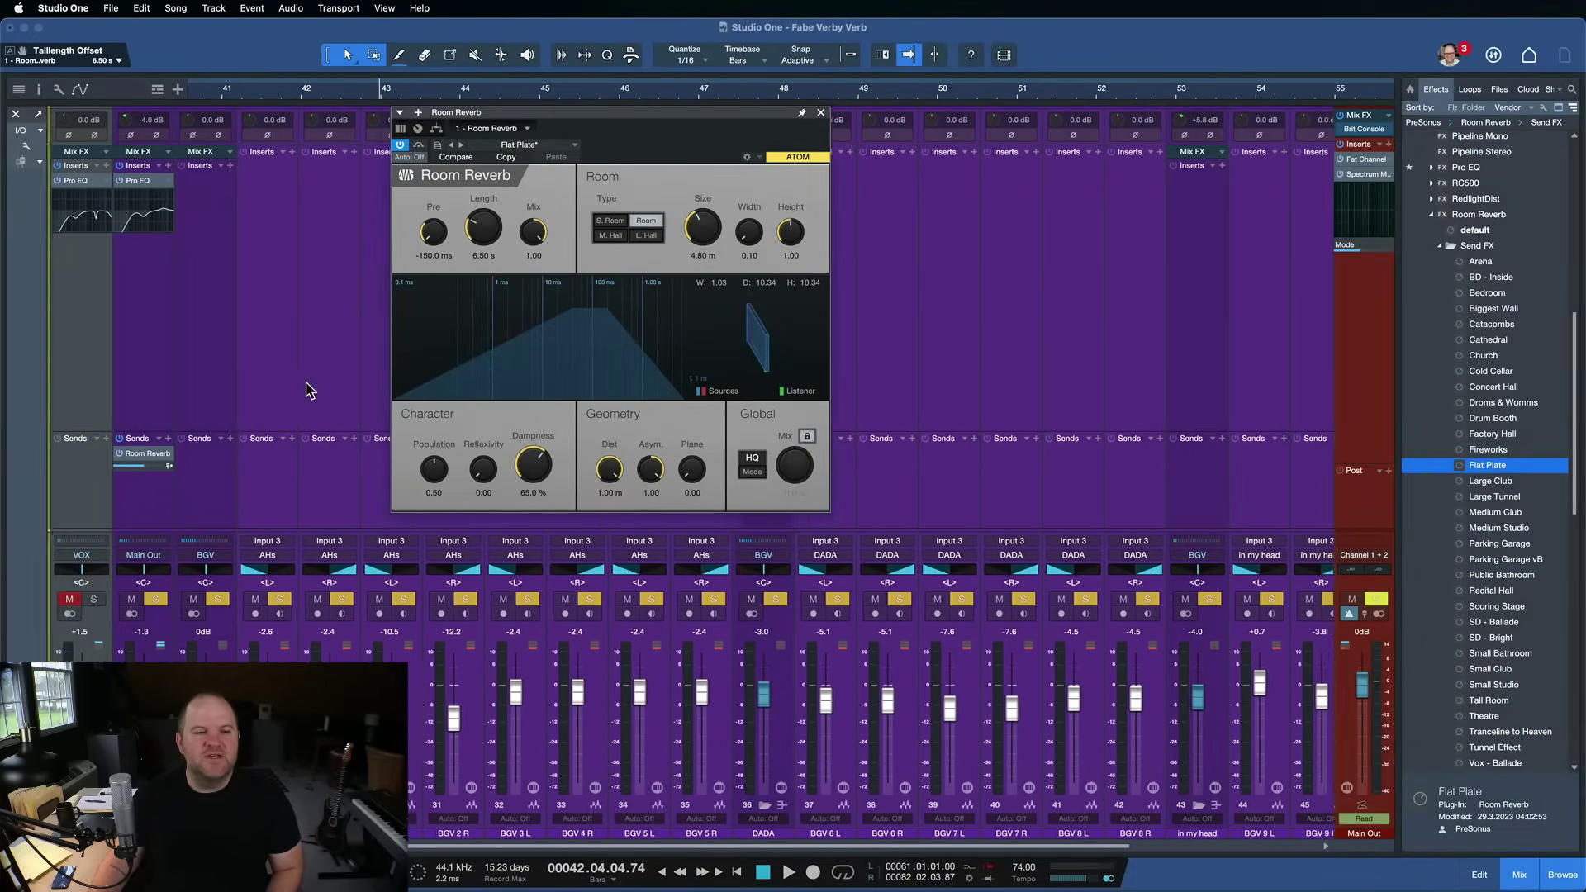
{"action": "left_click", "coordinate": [308, 337]}
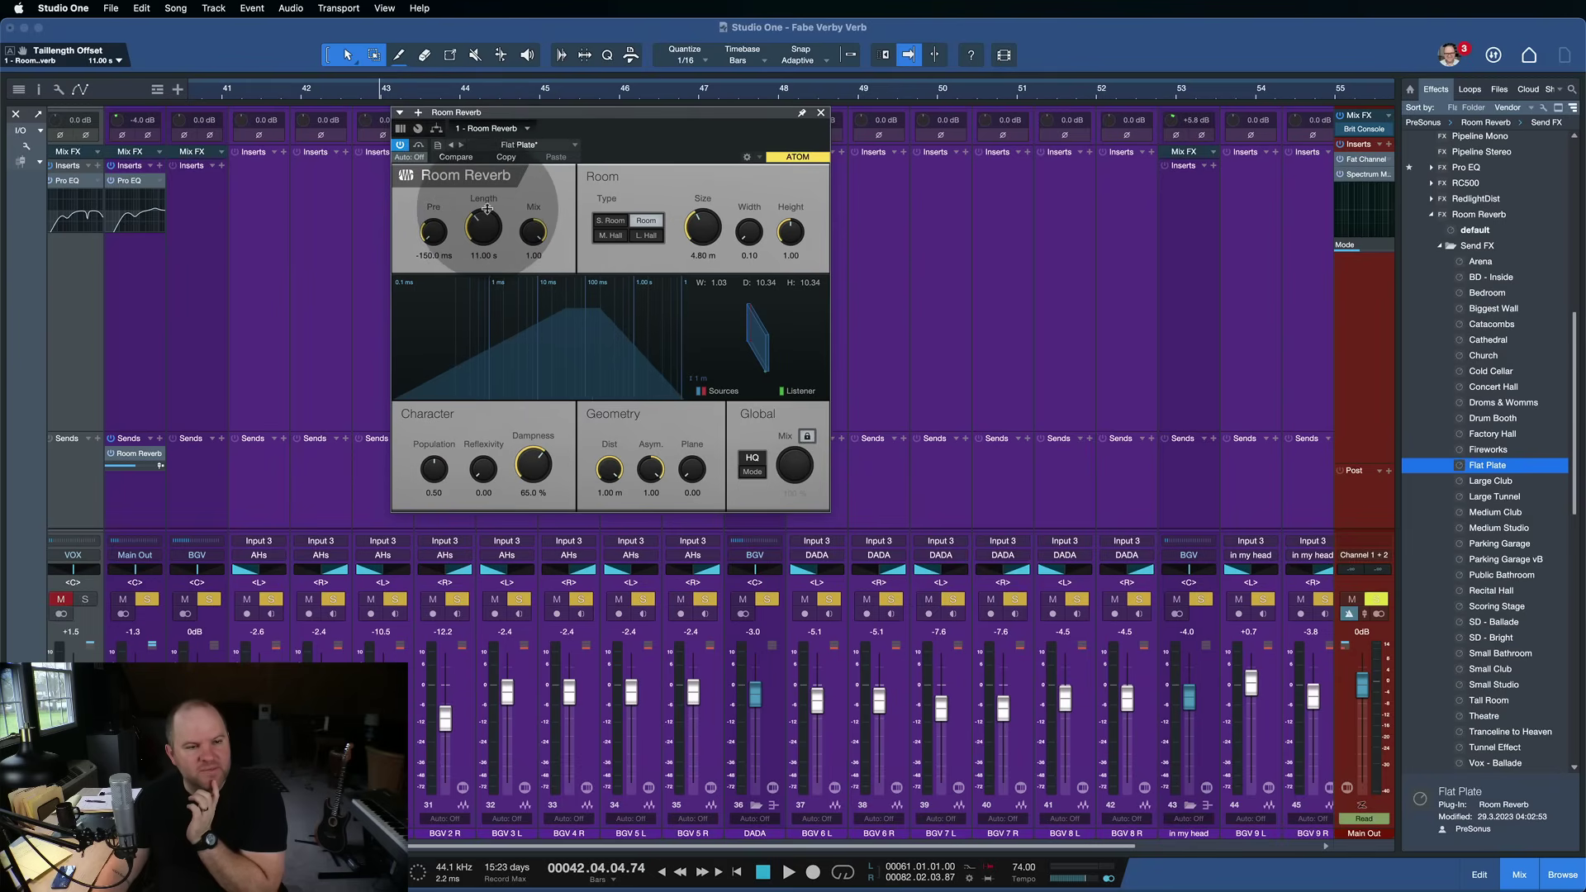
{"action": "mouse_move", "coordinate": [488, 221]}
{"action": "left_mouse_down"}
{"action": "mouse_move", "coordinate": [266, 319]}
{"action": "mouse_move", "coordinate": [443, 266]}
{"action": "mouse_move", "coordinate": [487, 210]}
{"action": "mouse_move", "coordinate": [485, 223]}
{"action": "left_mouse_up"}
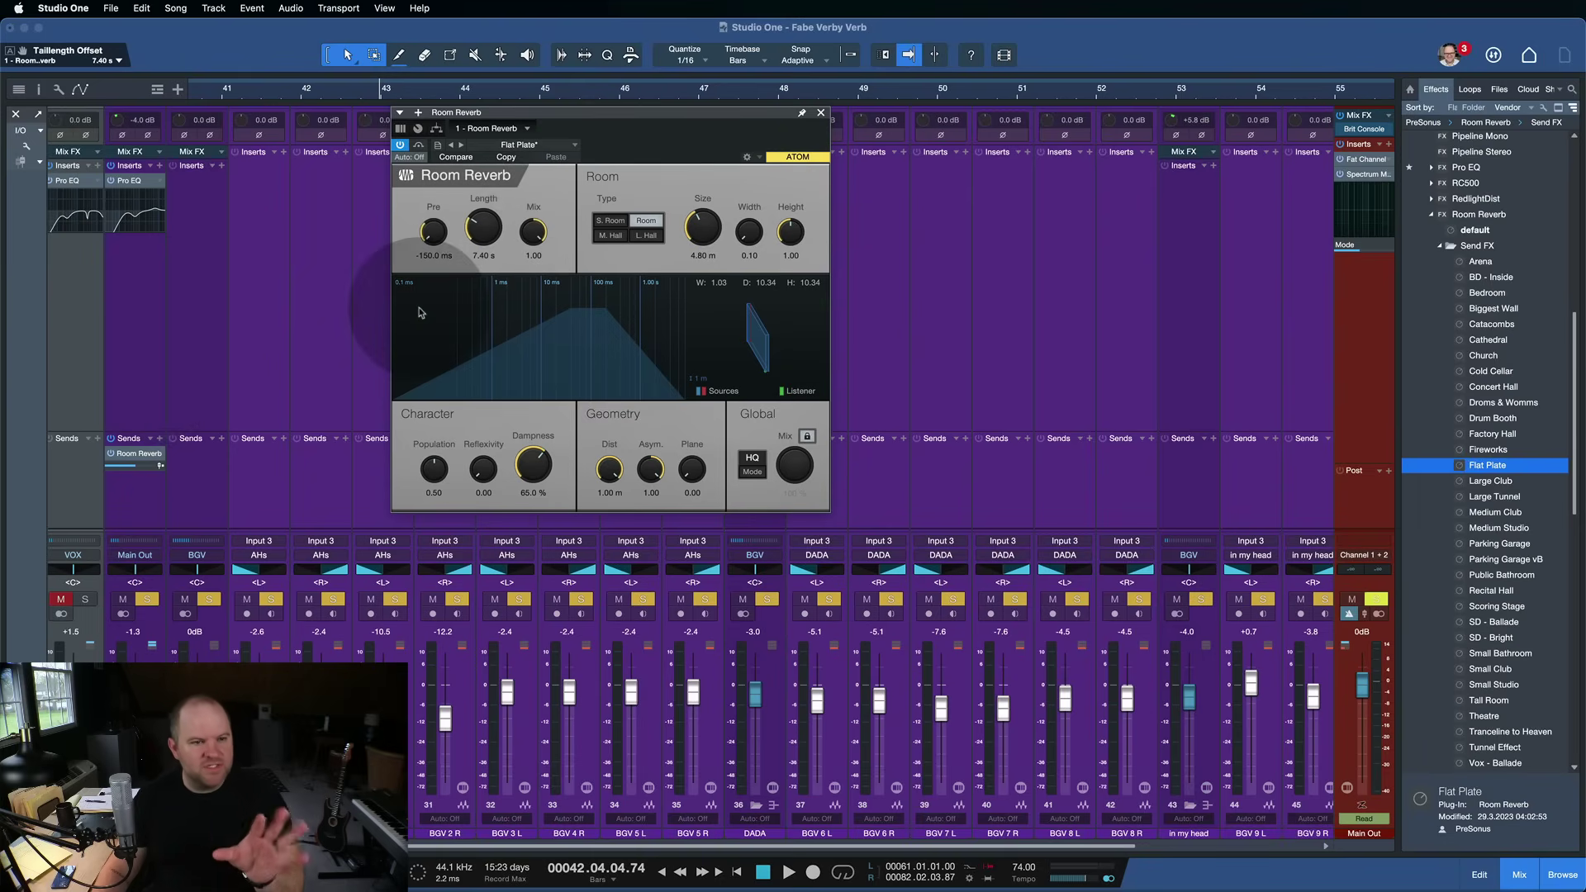
Step: Re-enable the BGV bus's muted Room Reverb send and audition it during playback
{"action": "left_click", "coordinate": [153, 494]}
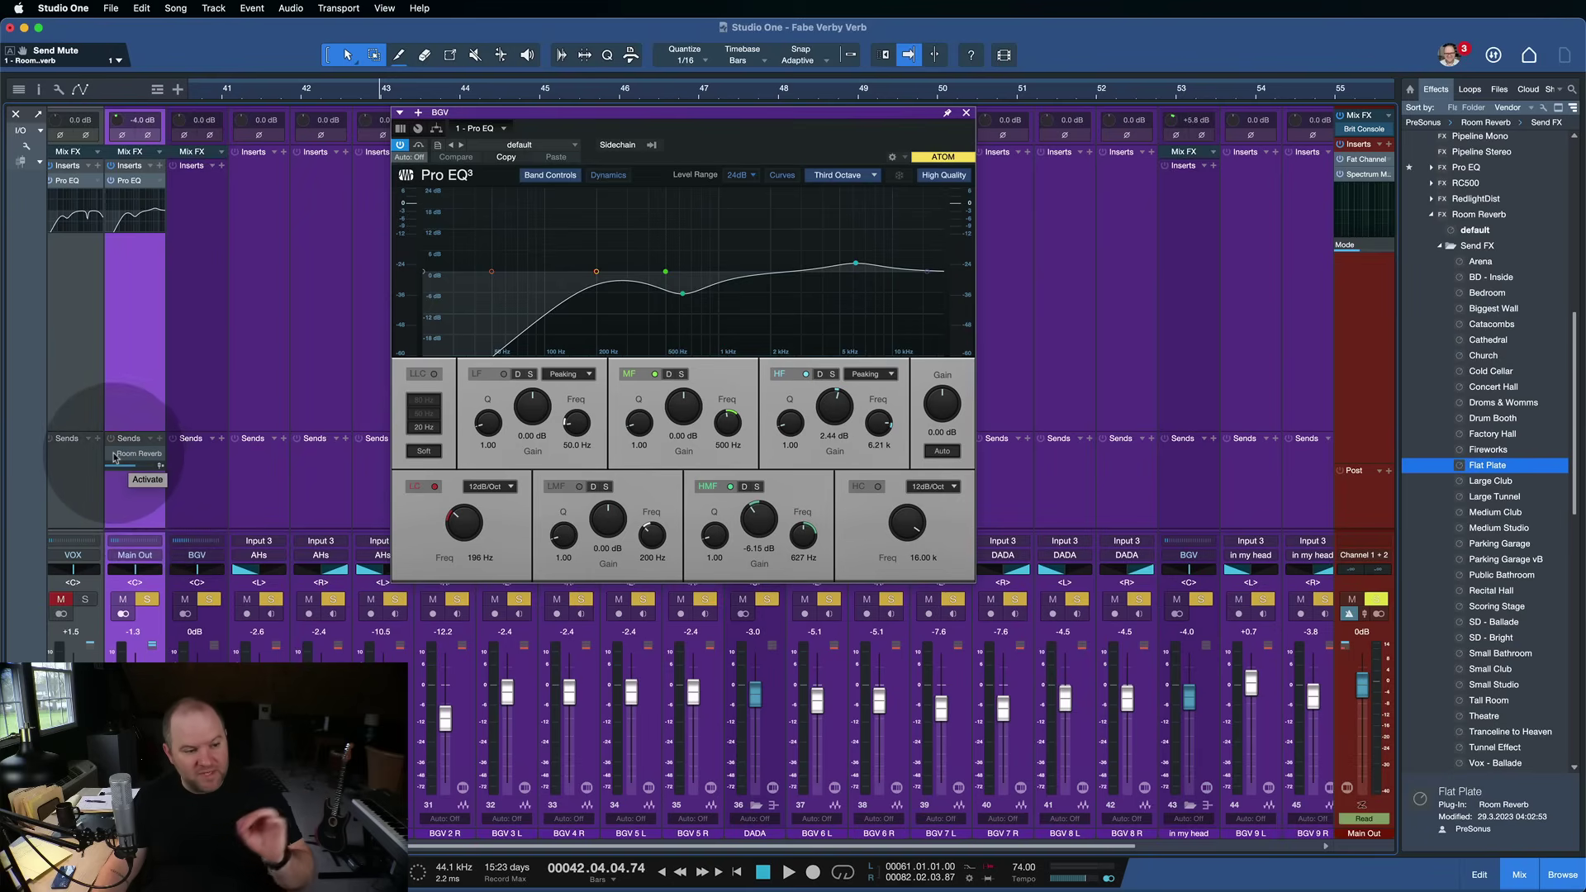
{"action": "key", "text": "space"}
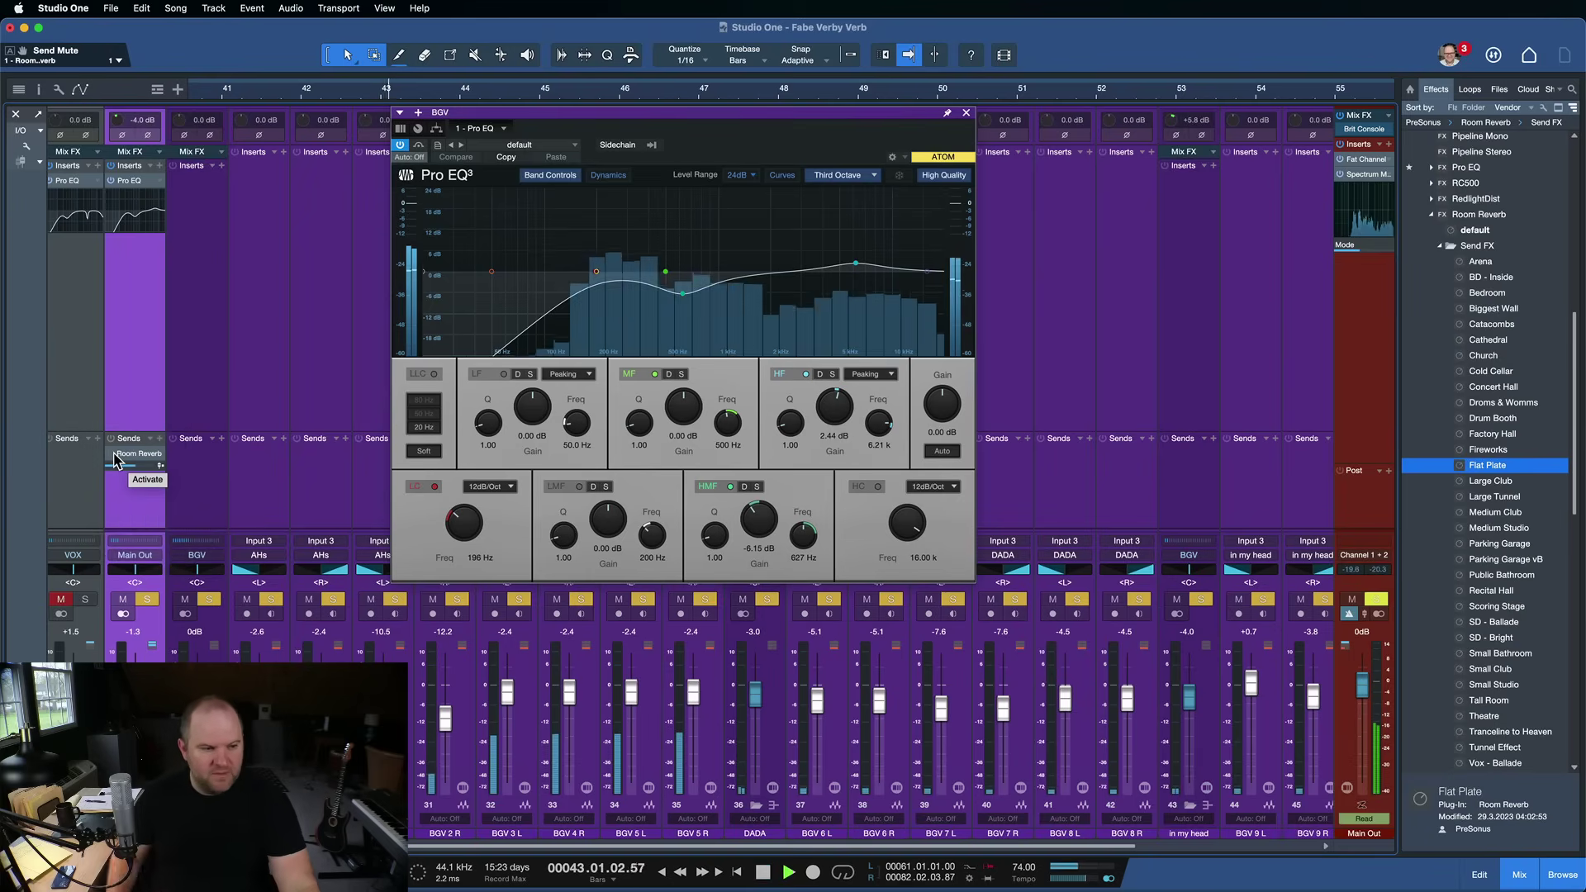
{"action": "left_click", "coordinate": [111, 459]}
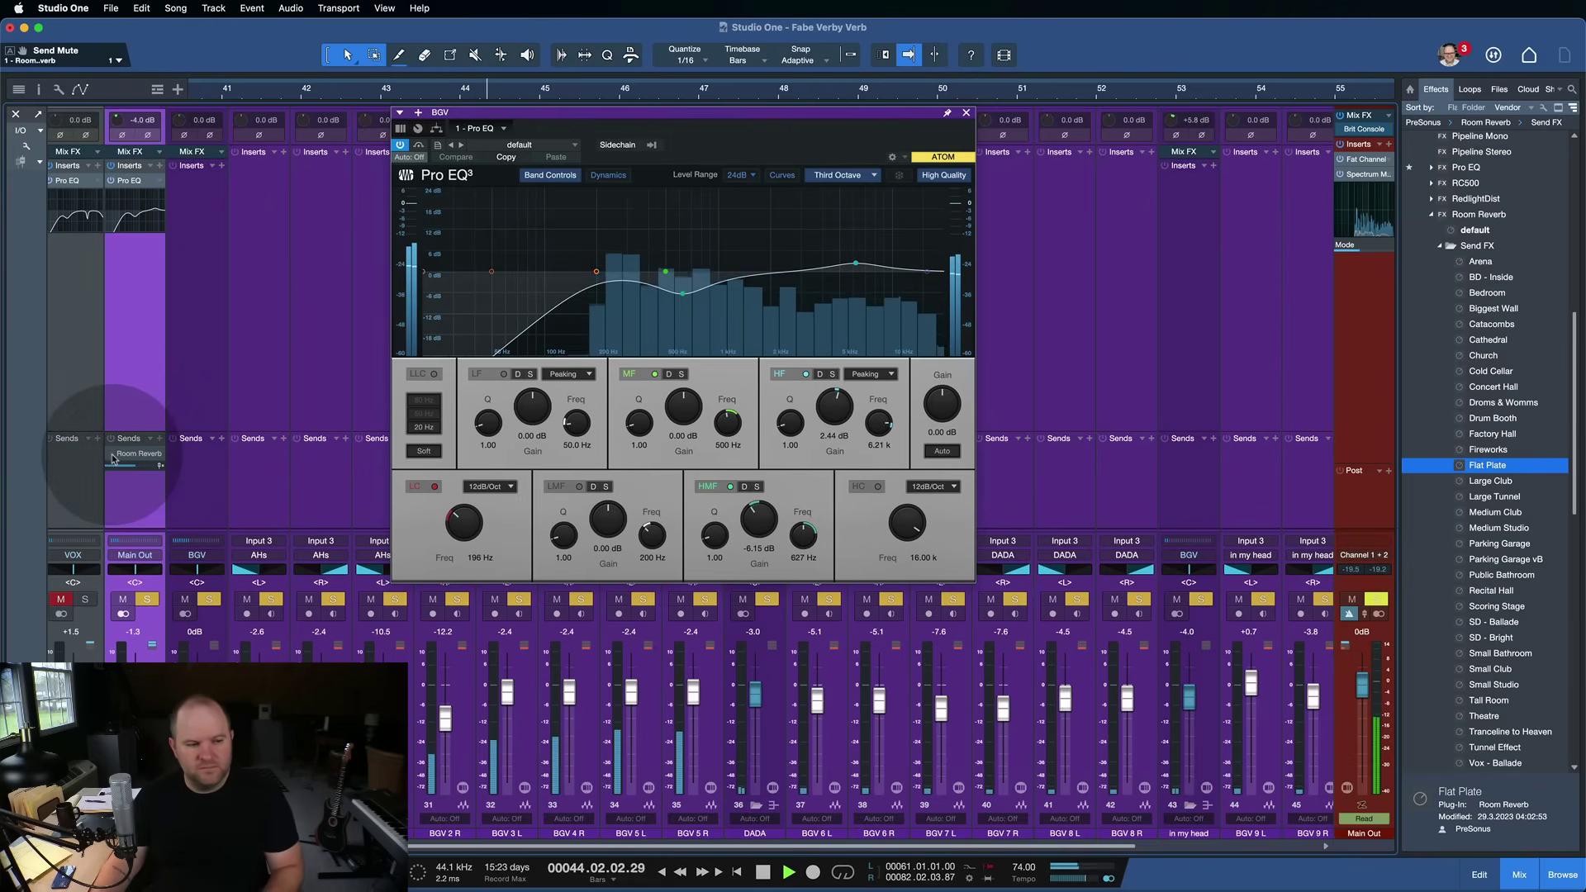
{"action": "left_click", "coordinate": [111, 456]}
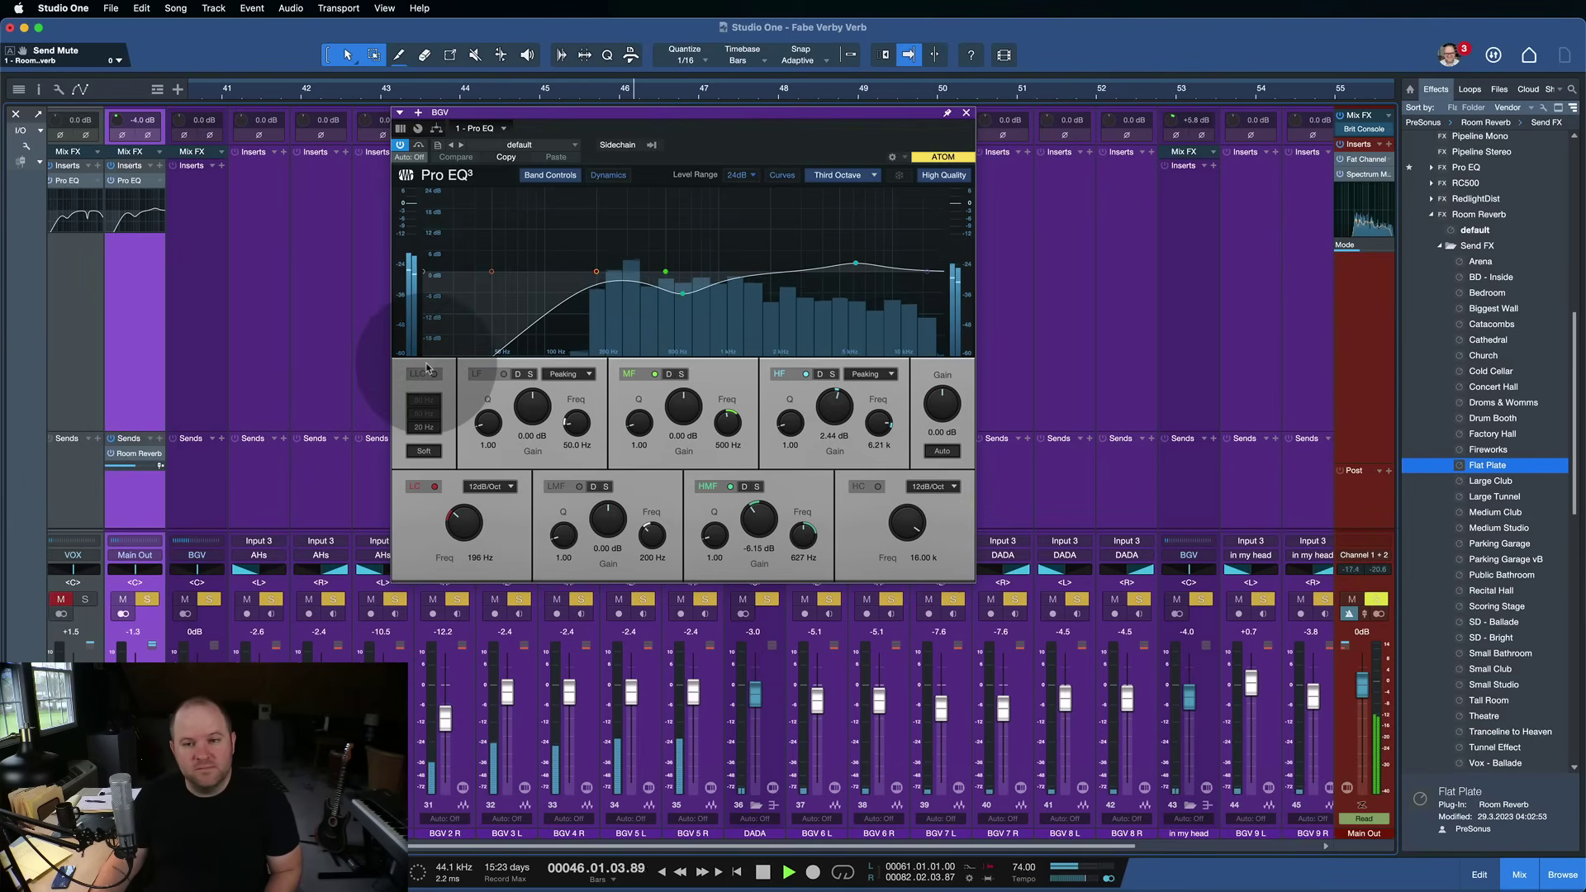
{"action": "key", "text": "space"}
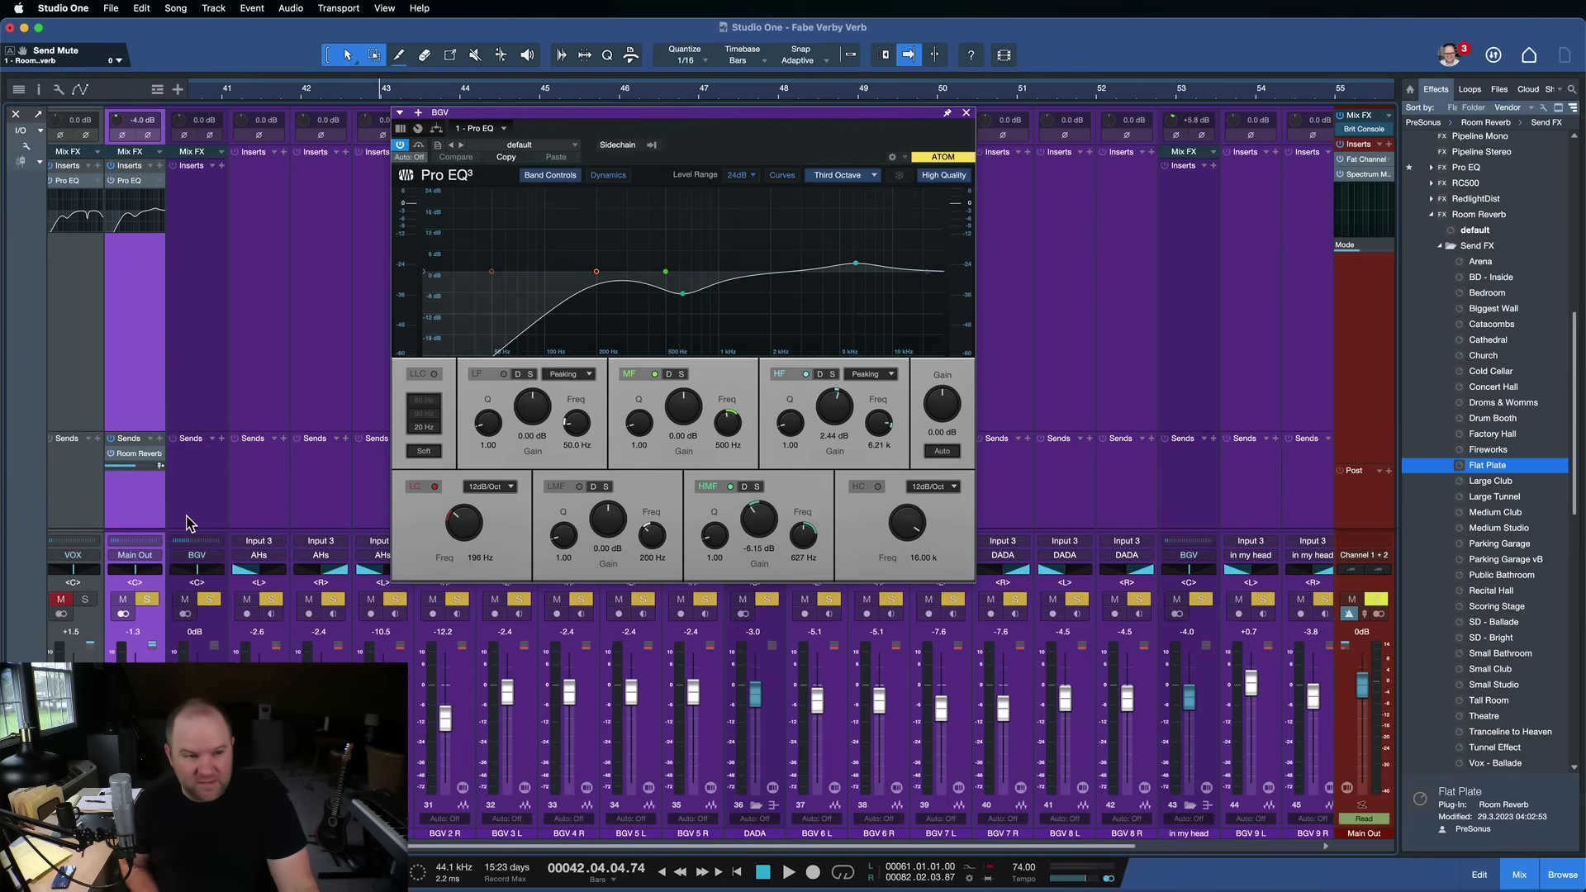
{"action": "key", "text": "space"}
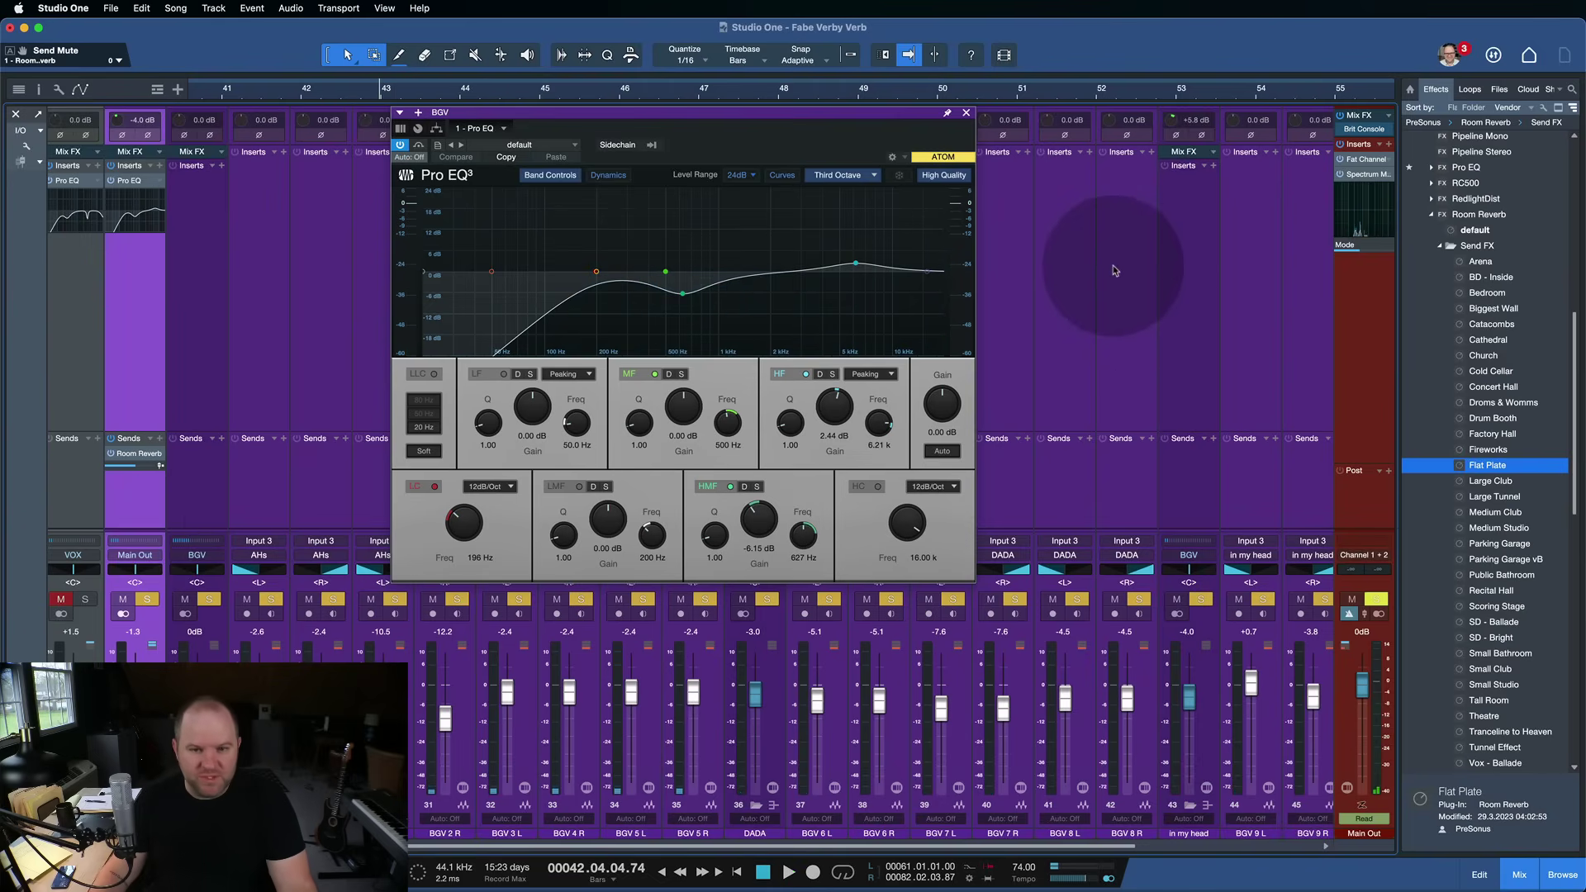
Step: Close the BGV Pro EQ window and select the Room Reverb FX channel
{"action": "left_click_drag", "start_coordinate": [886, 116], "coordinate": [697, 133]}
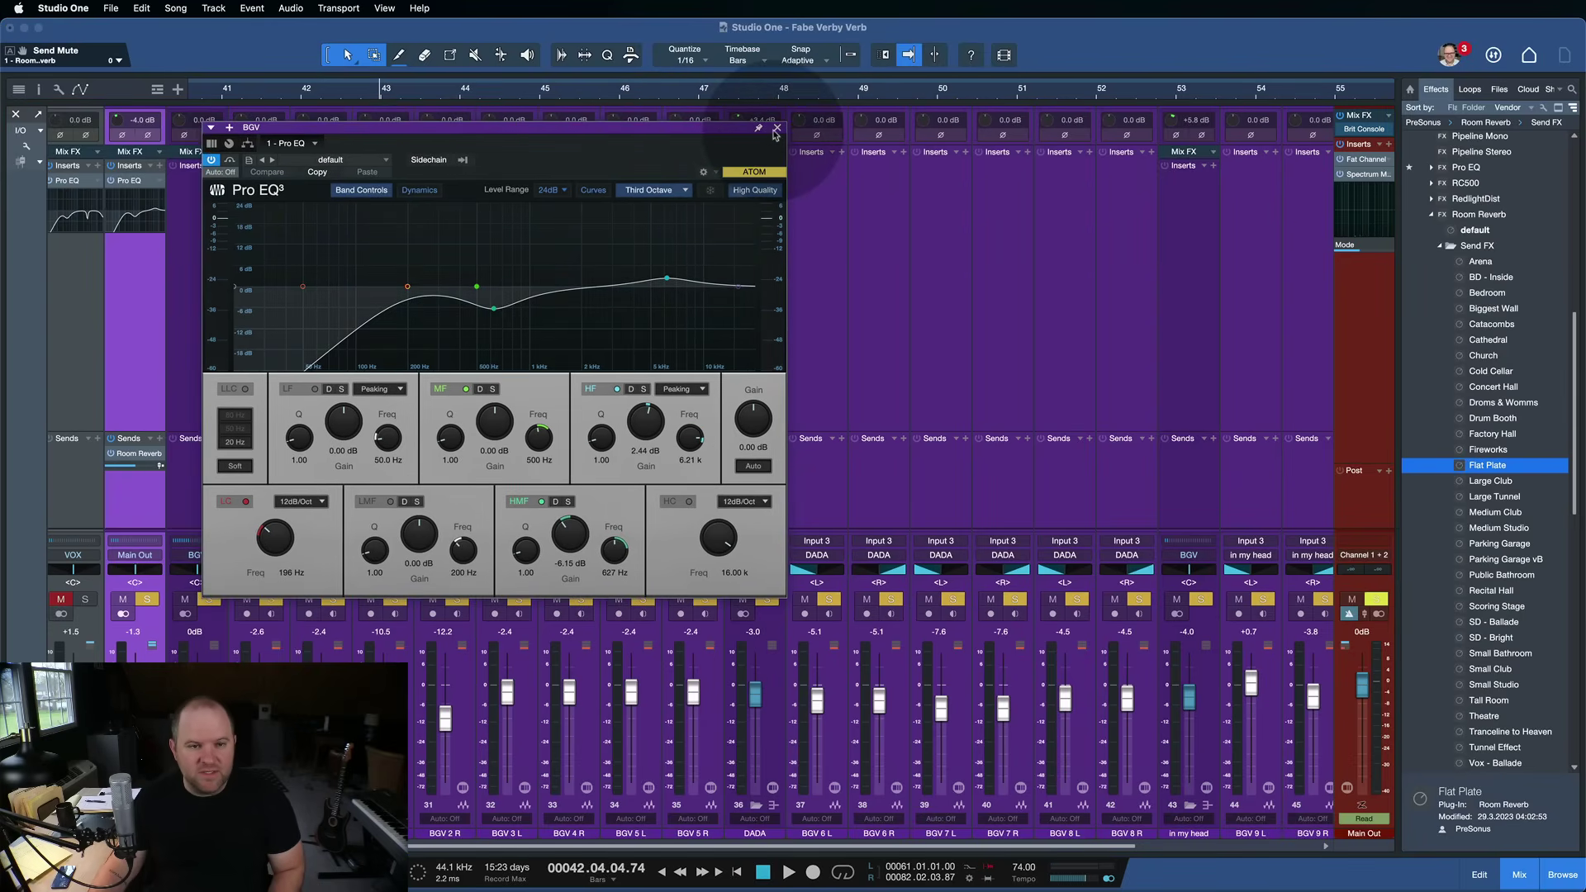
{"action": "left_click", "coordinate": [777, 129]}
{"action": "scroll", "coordinate": [785, 177], "scroll_direction": "right", "scroll_amount": 3}
{"action": "left_click", "coordinate": [1290, 206]}
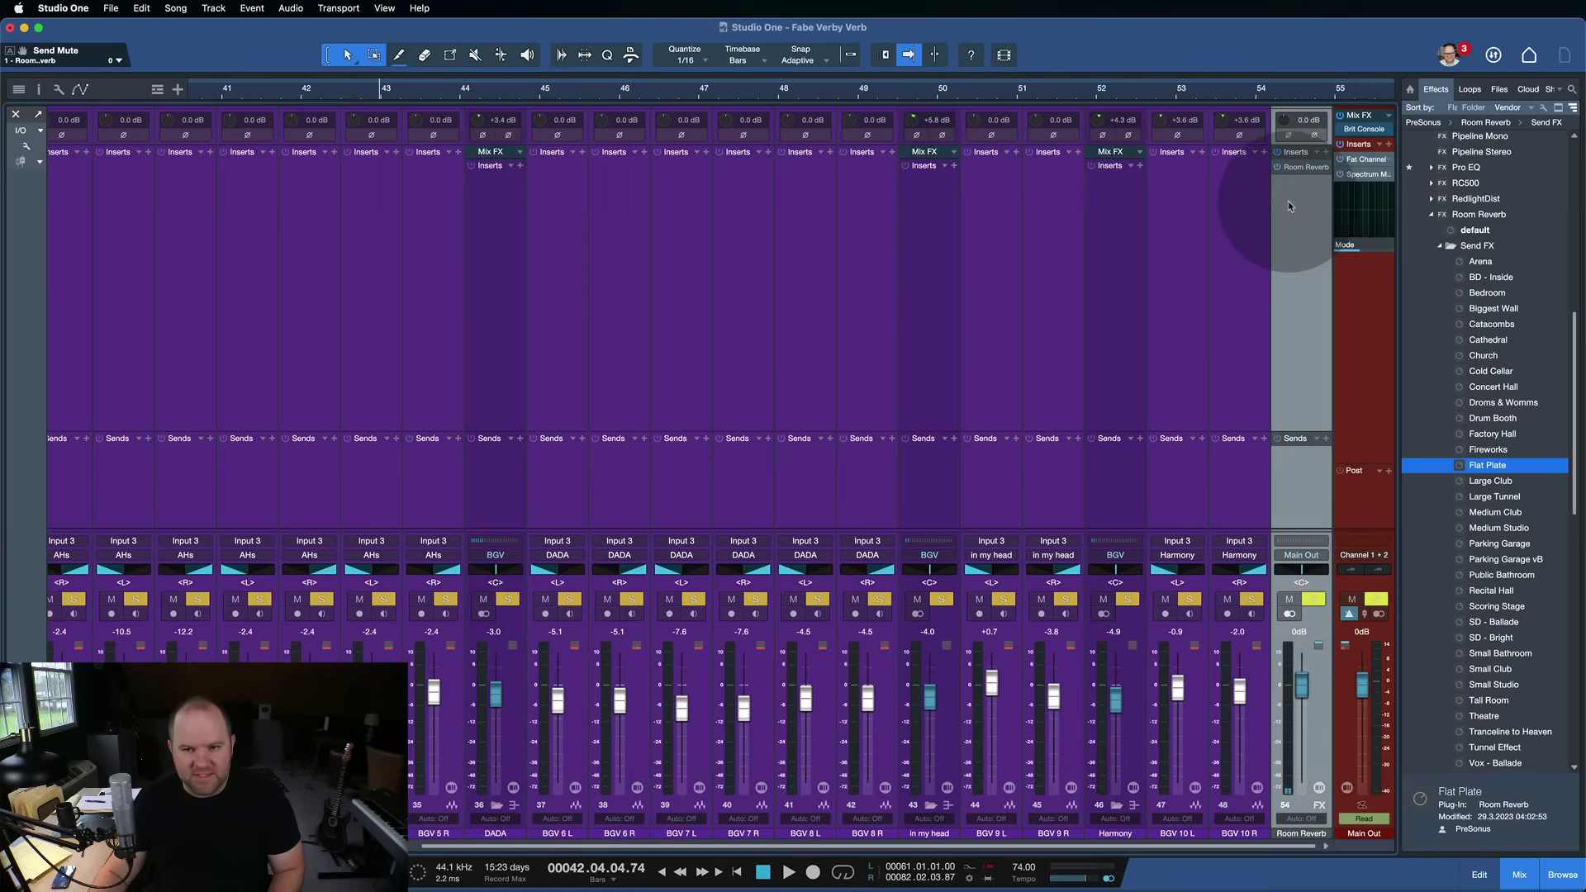
Step: Insert a Pro EQ after the Room Reverb and enable its low cut at 343 Hz
{"action": "left_click_drag", "start_coordinate": [1467, 167], "coordinate": [1293, 208]}
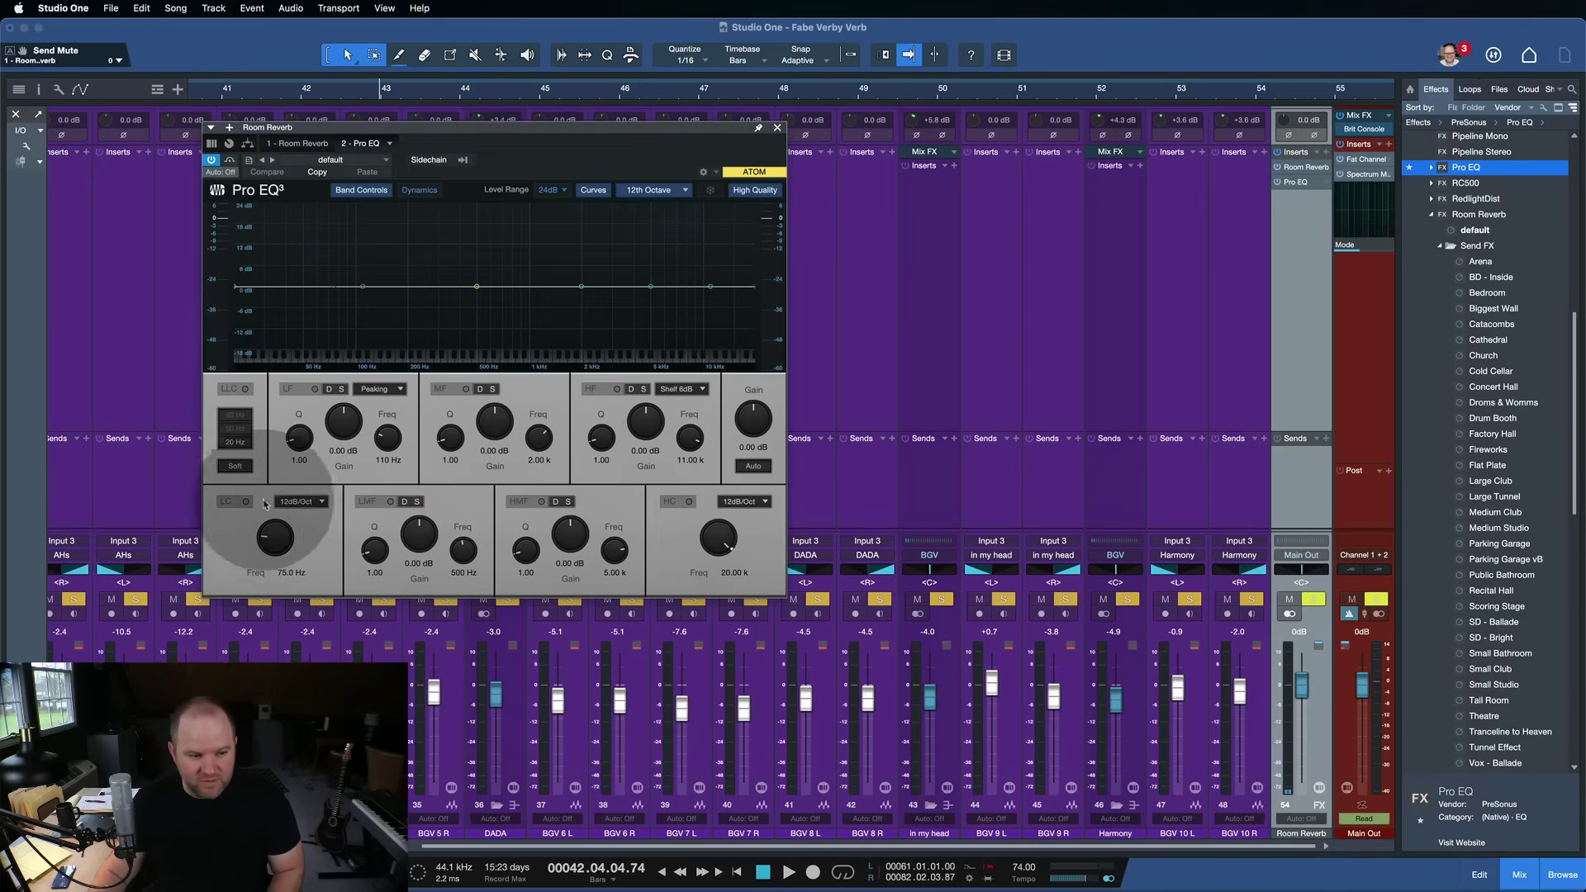
{"action": "left_click", "coordinate": [246, 503]}
{"action": "mouse_move", "coordinate": [275, 538]}
{"action": "left_mouse_down"}
{"action": "mouse_move", "coordinate": [284, 475]}
{"action": "mouse_move", "coordinate": [282, 501]}
{"action": "left_mouse_up"}
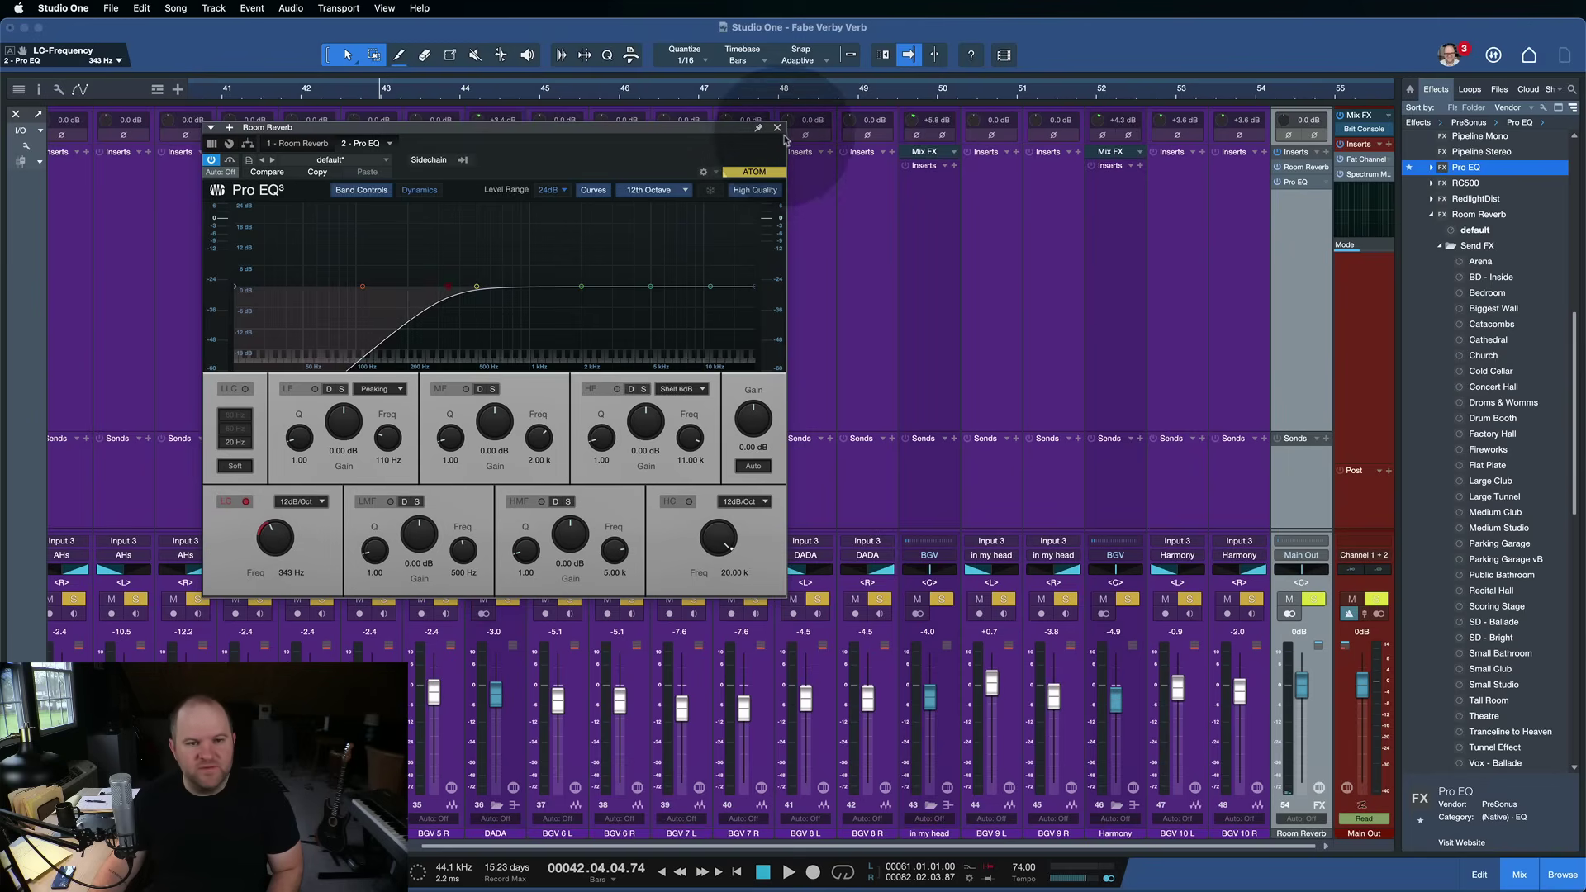
{"action": "left_click", "coordinate": [777, 128]}
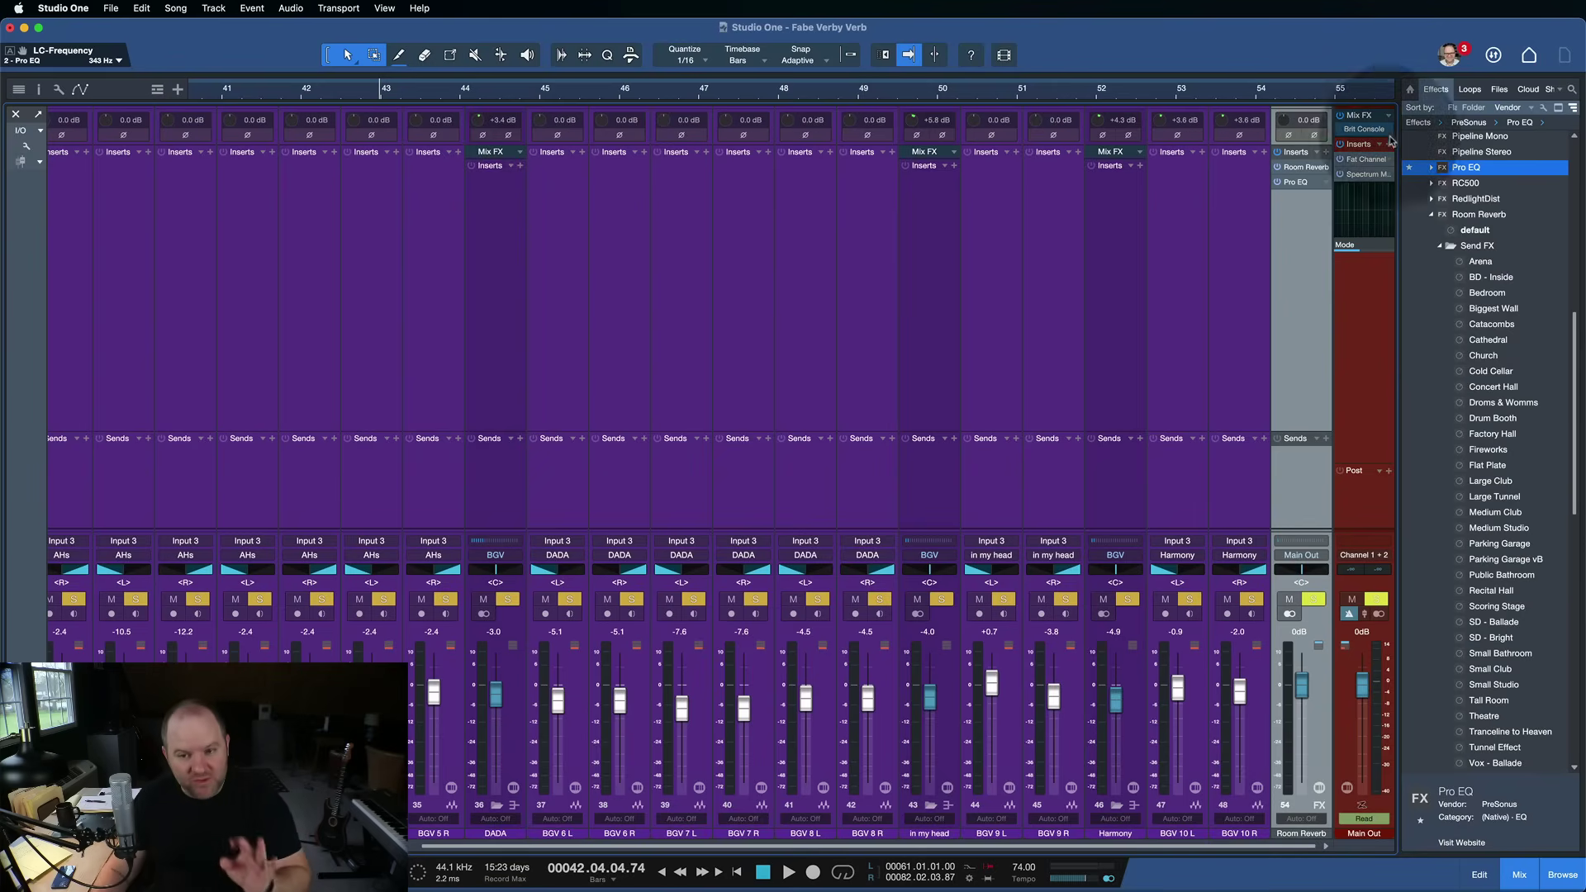
{"action": "left_click", "coordinate": [1302, 182]}
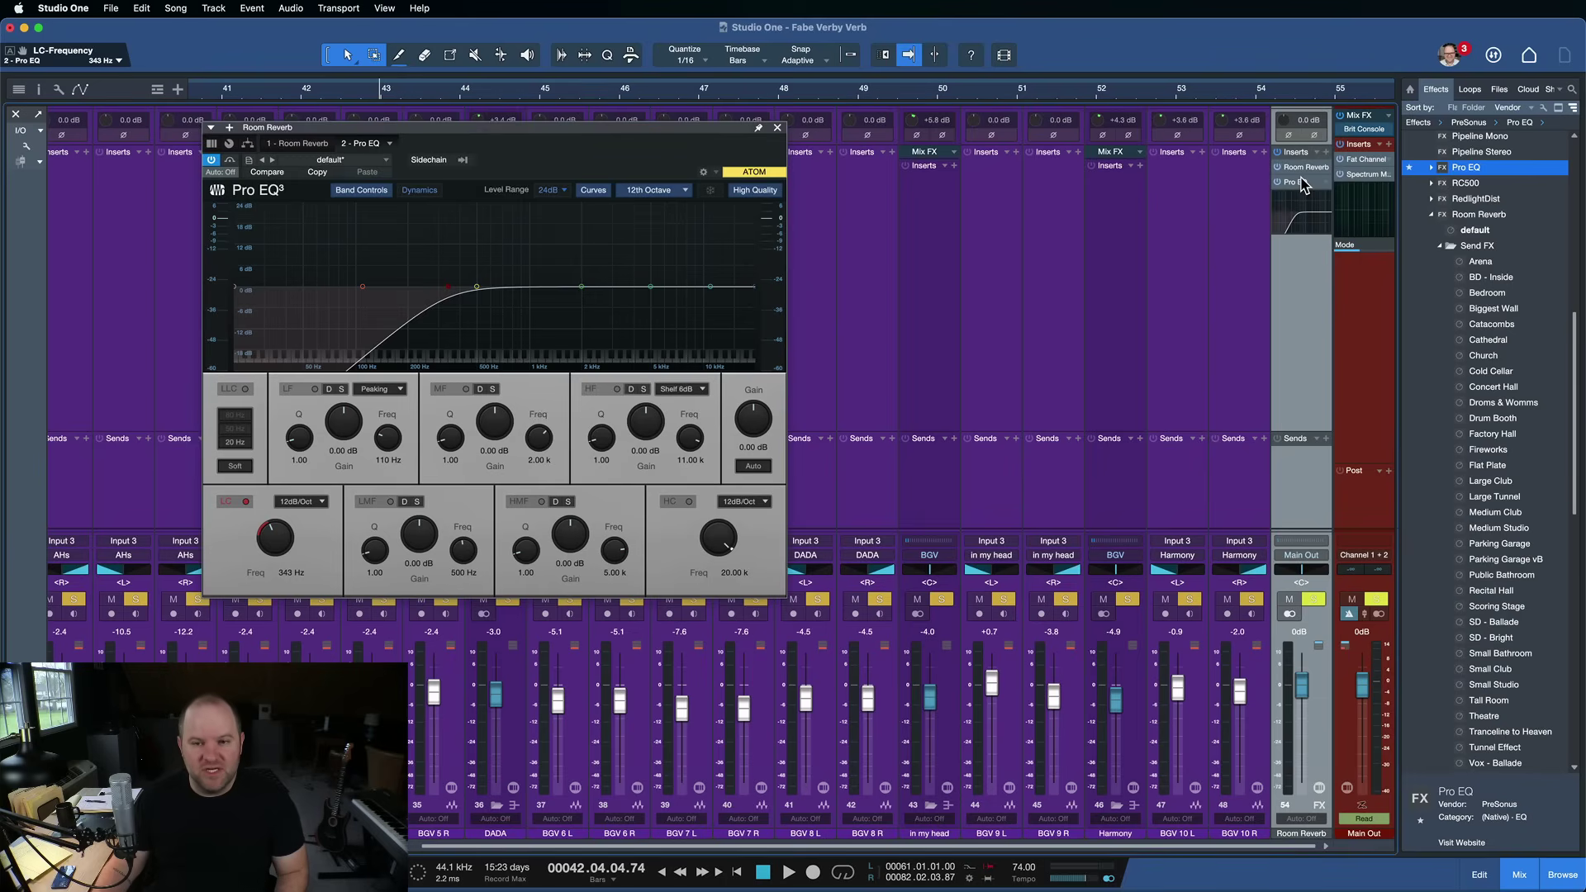
{"action": "left_click", "coordinate": [780, 129]}
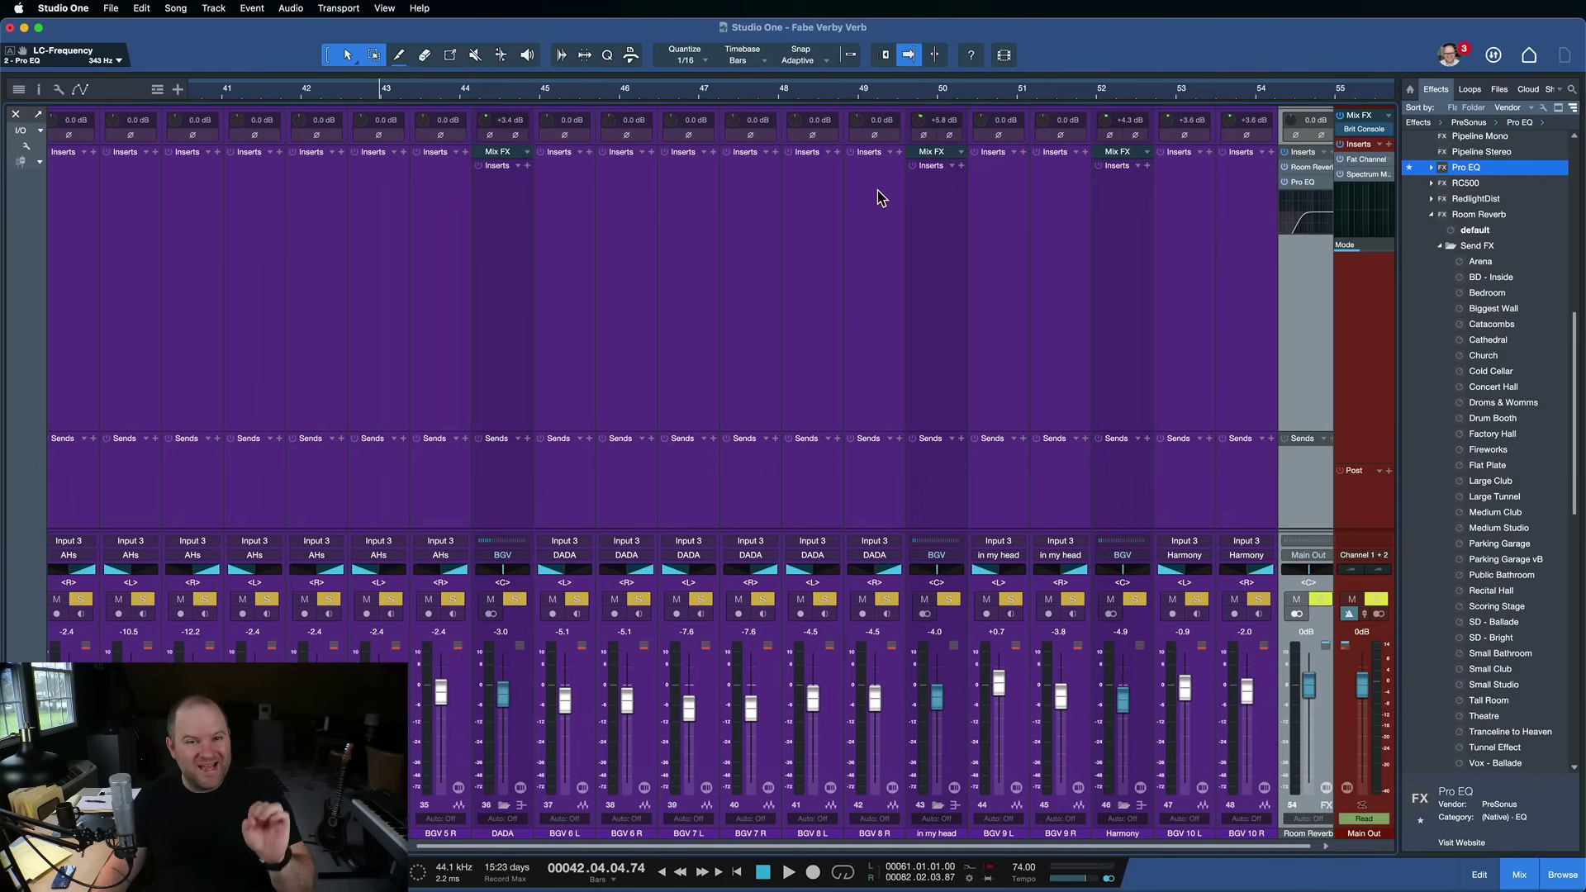
{"action": "scroll", "coordinate": [810, 212], "scroll_direction": "left", "scroll_amount": 8}
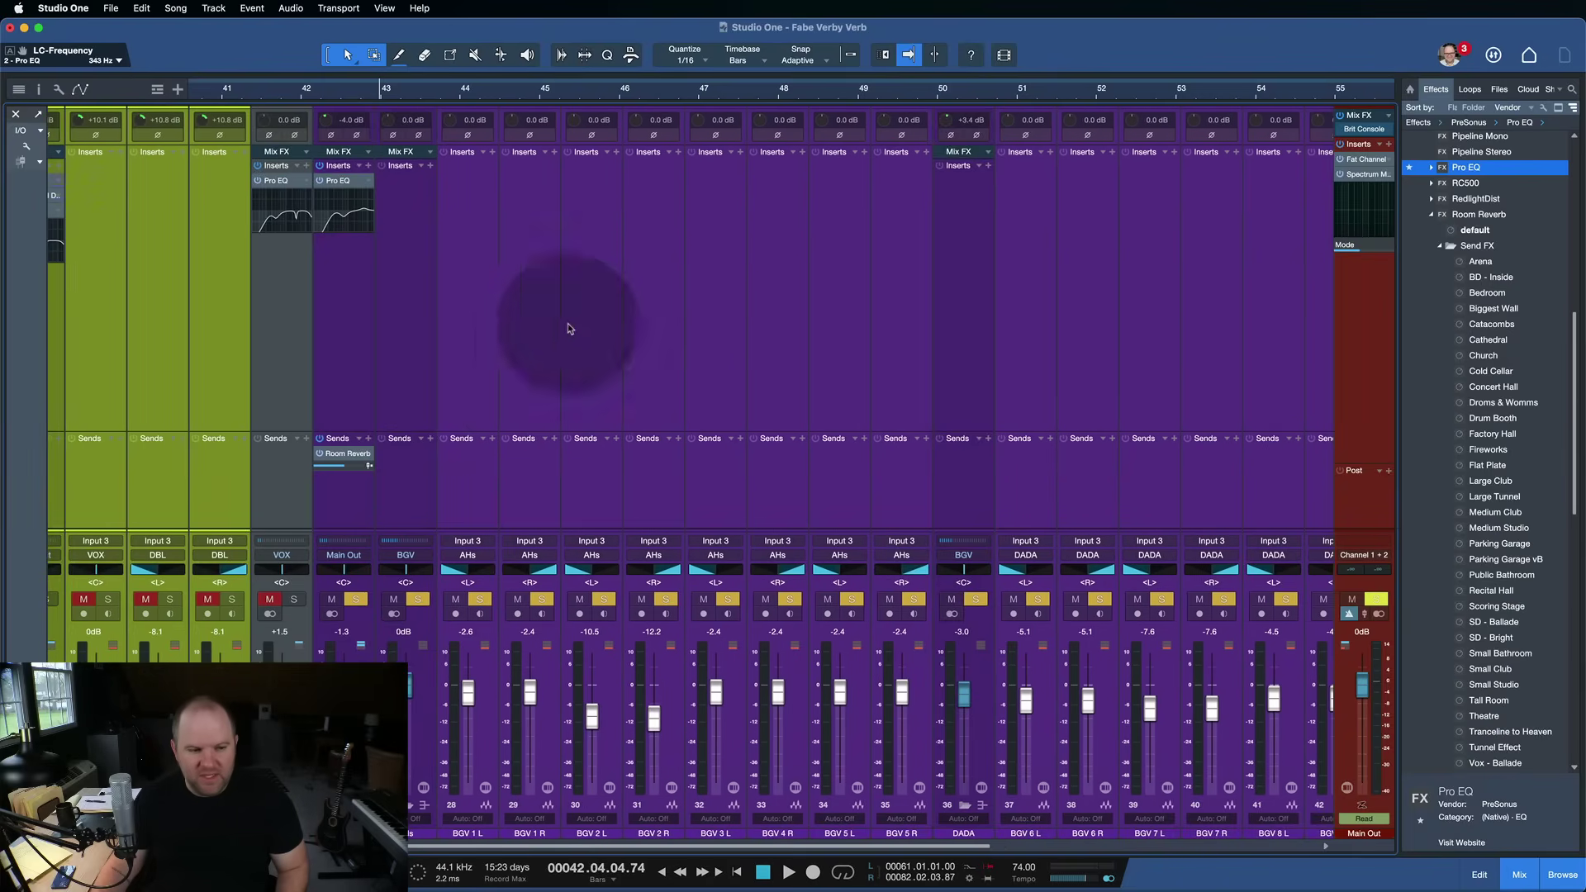
{"action": "left_click", "coordinate": [344, 506]}
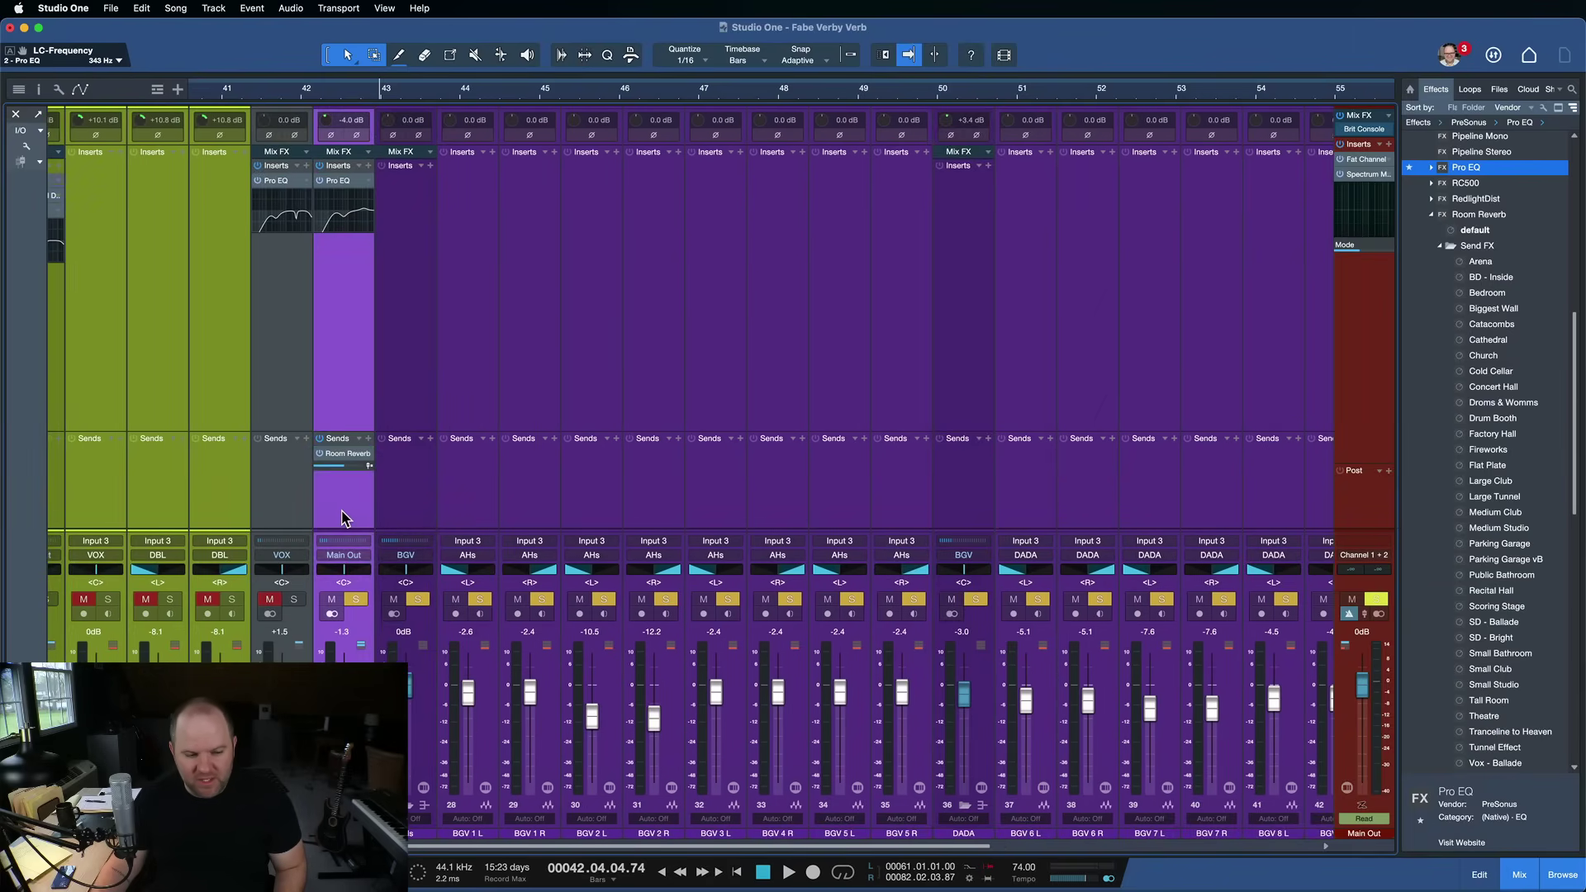
{"action": "scroll", "coordinate": [467, 489], "scroll_direction": "right", "scroll_amount": 3}
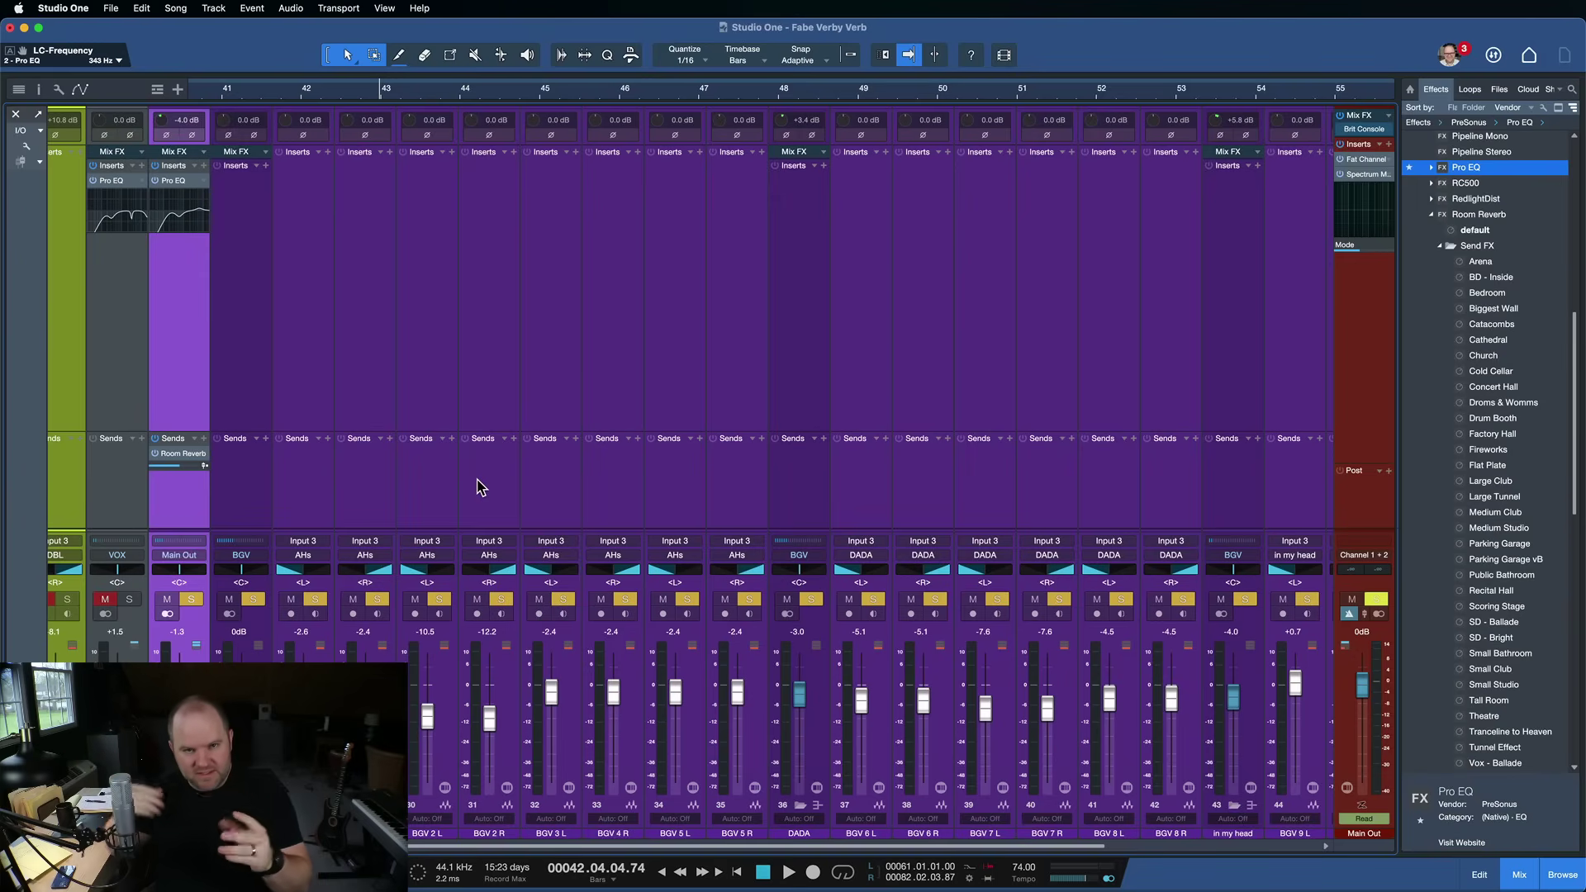
{"action": "key", "text": "space"}
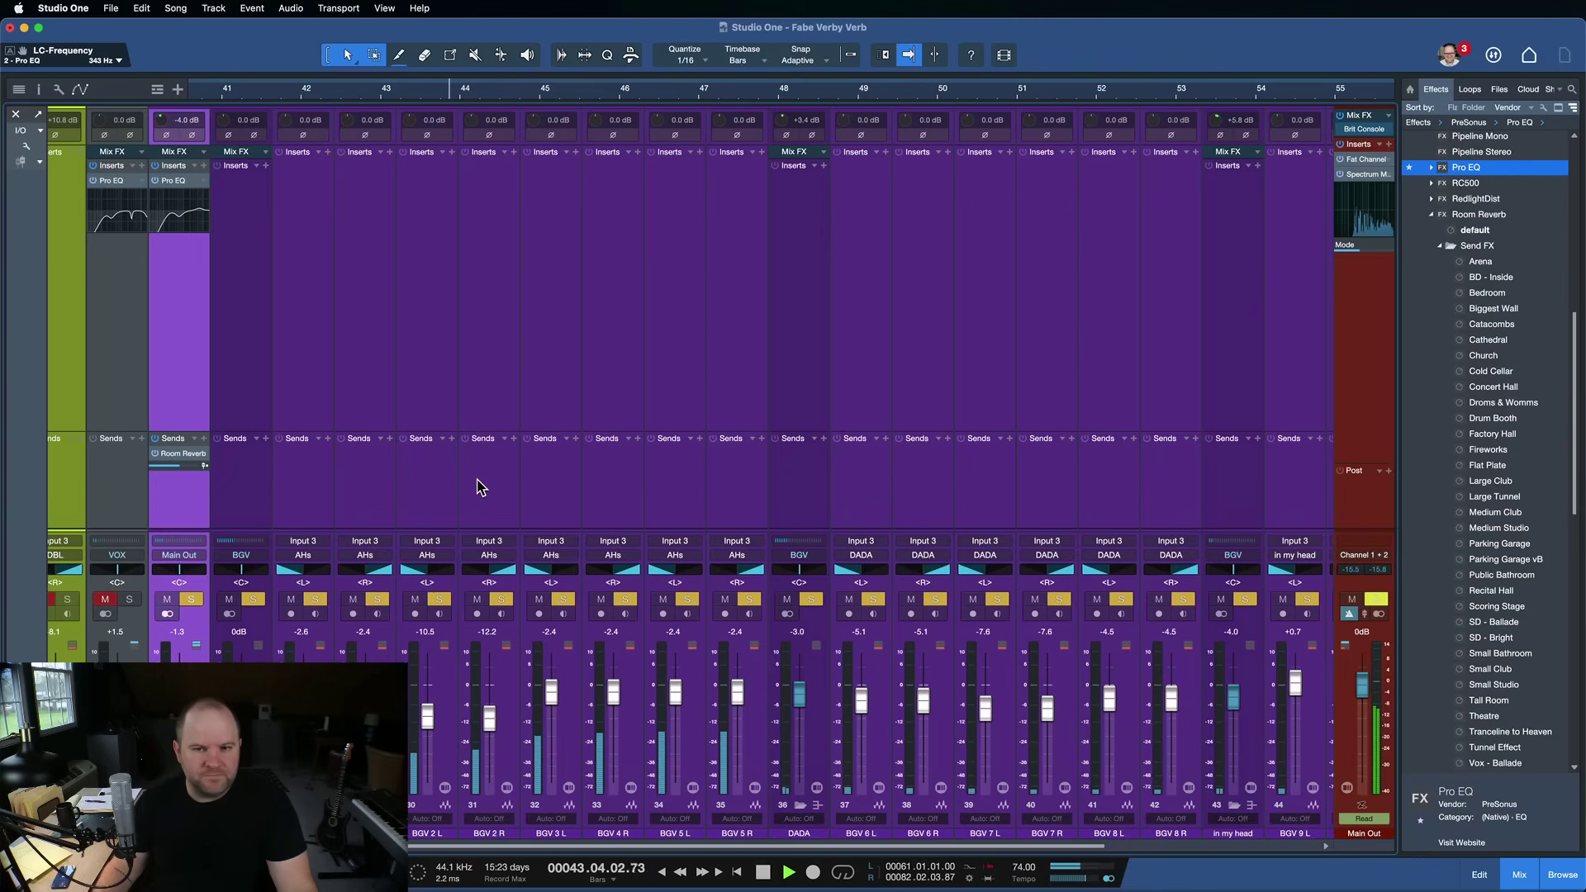
{"action": "left_click", "coordinate": [666, 431]}
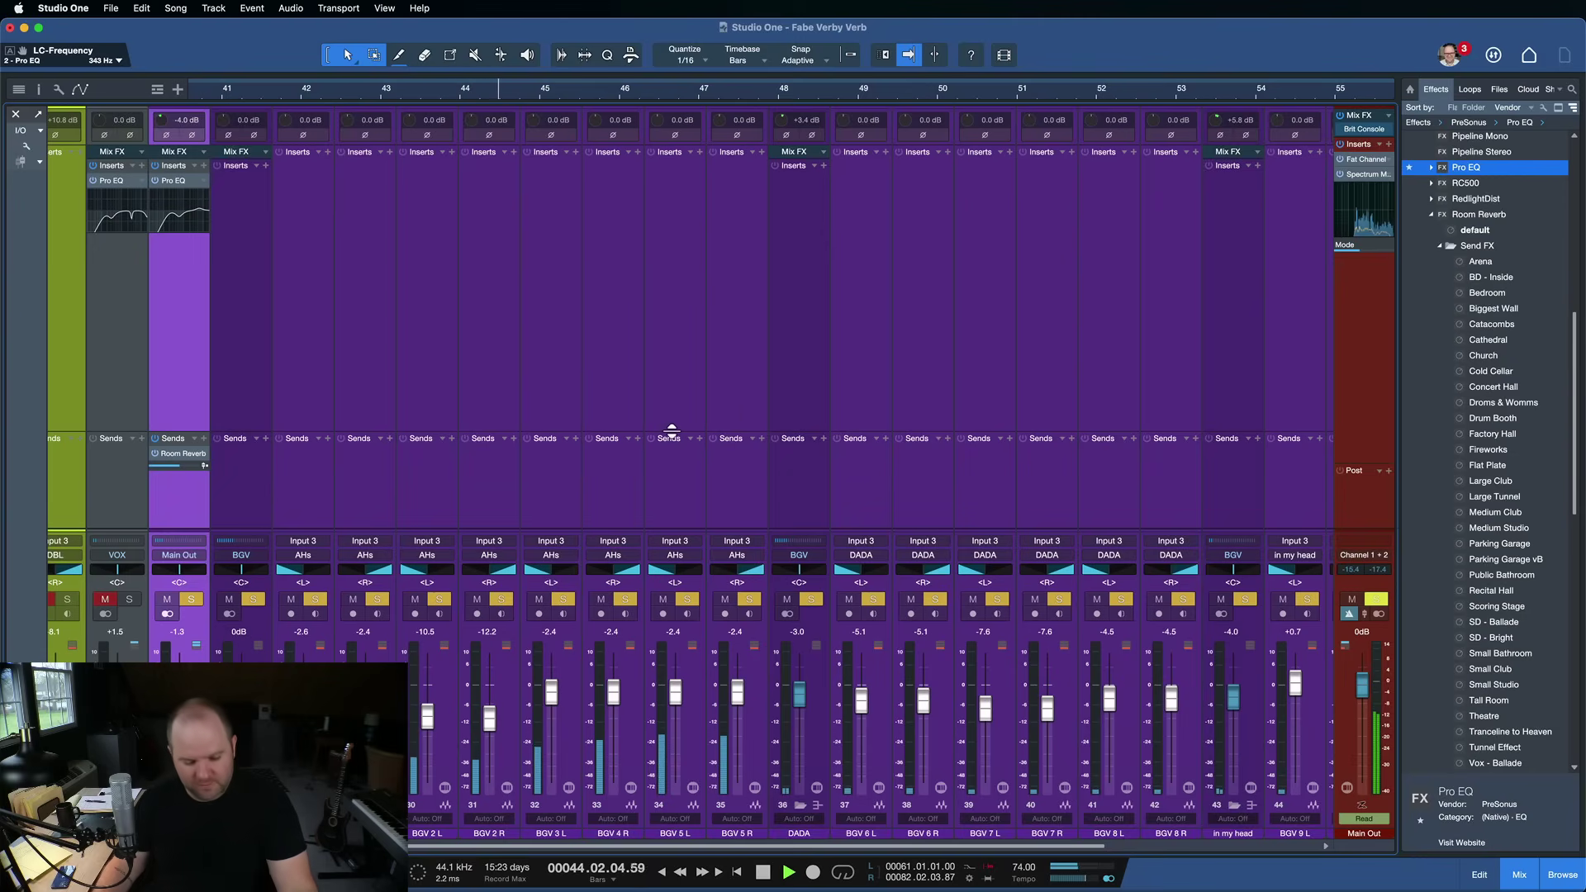
{"action": "key", "text": "space"}
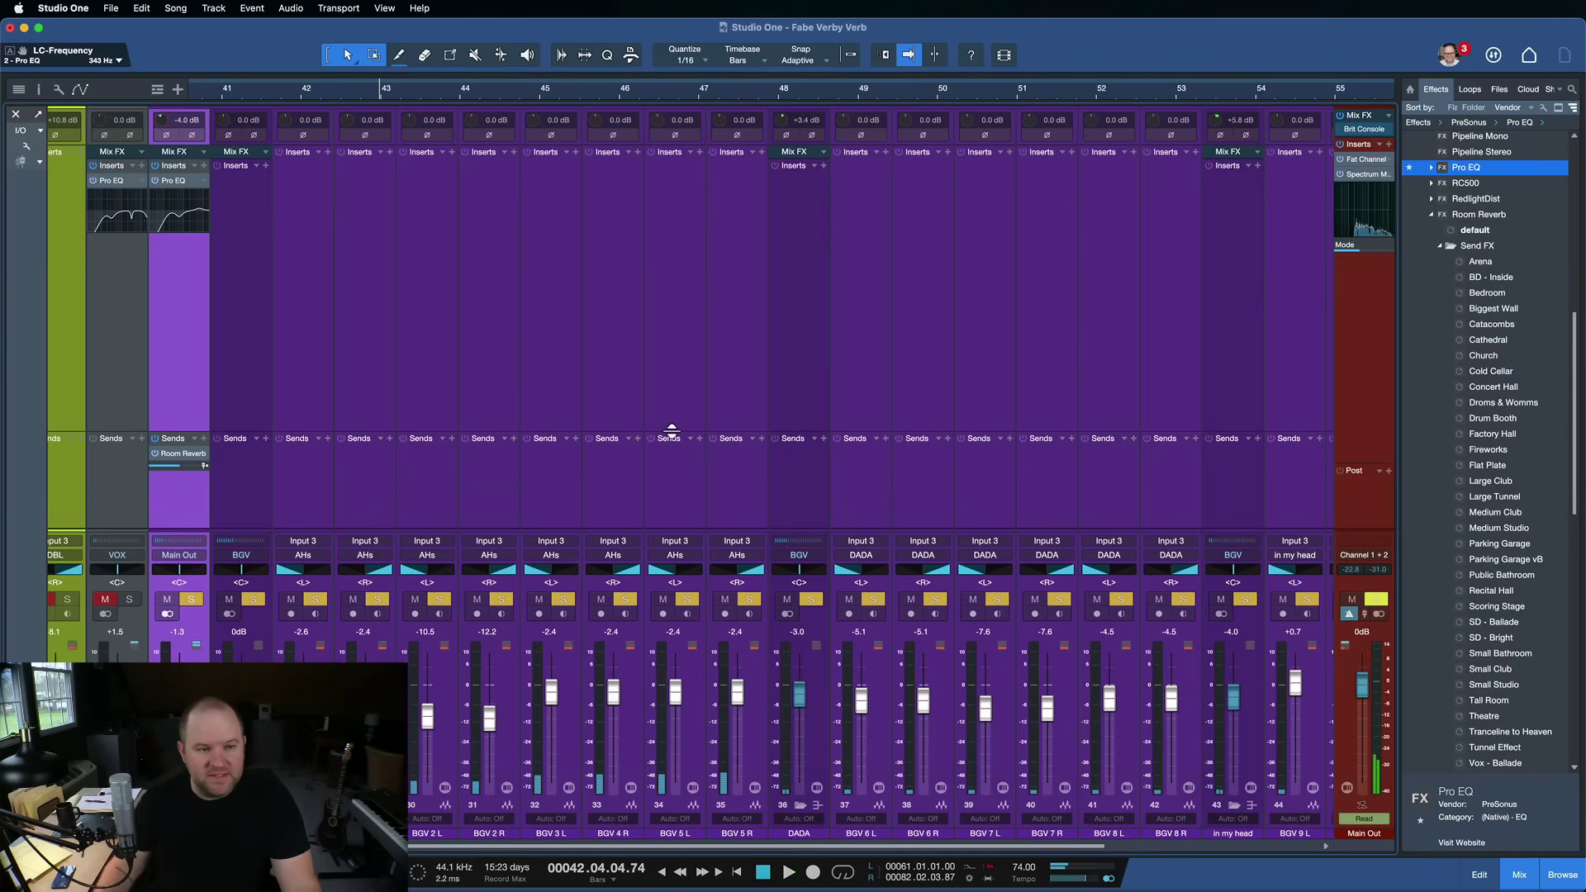
{"action": "left_click", "coordinate": [741, 322]}
{"action": "scroll", "coordinate": [741, 323], "scroll_direction": "right", "scroll_amount": 5}
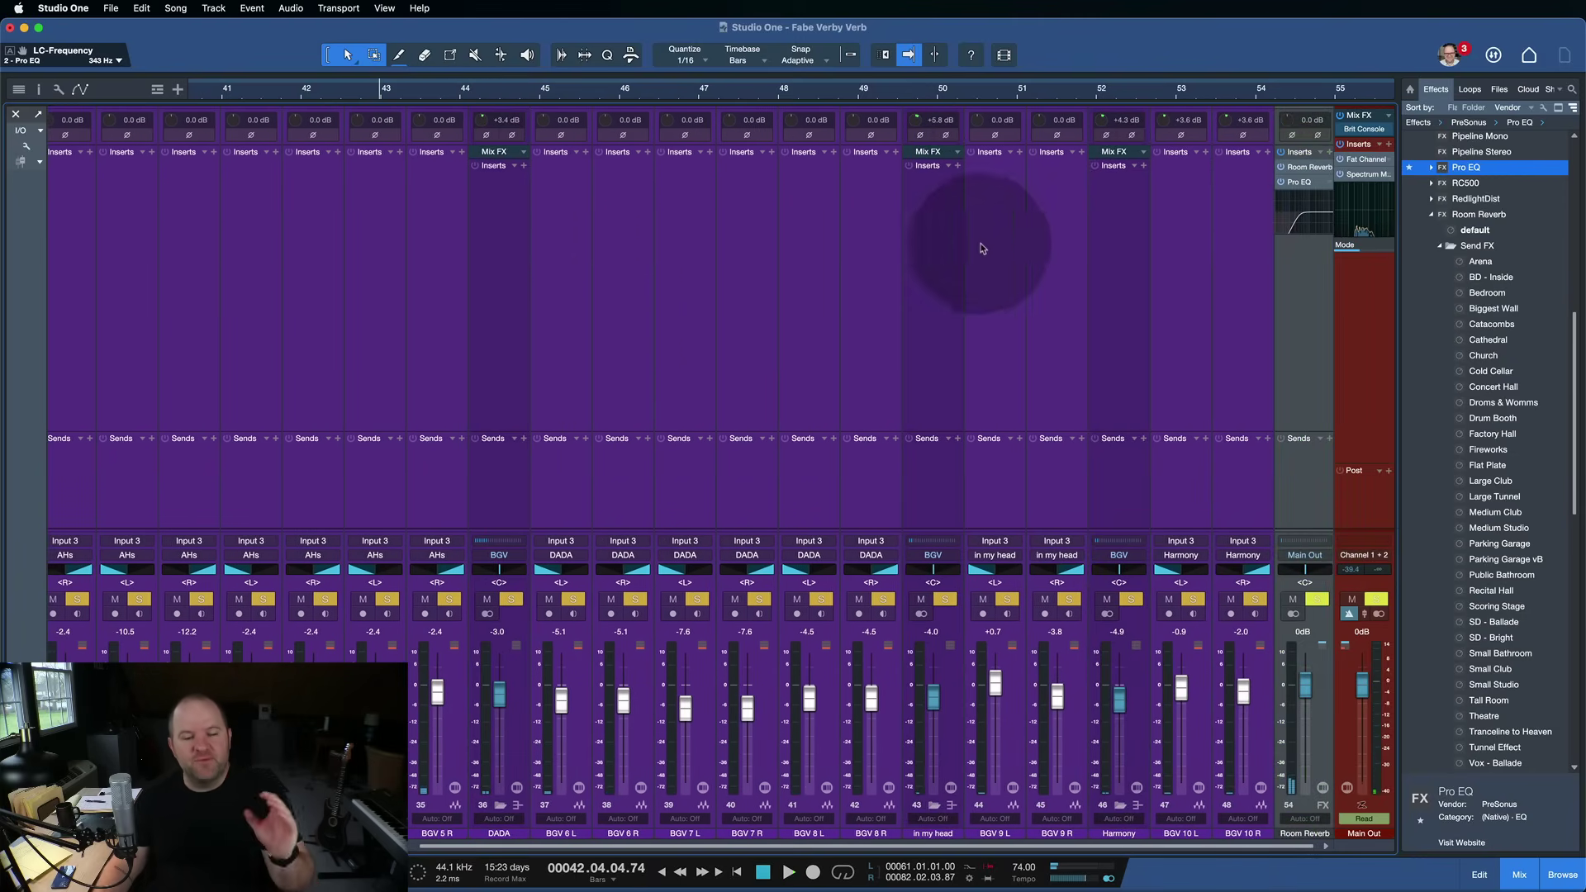
Step: Reopen the reverb channel's plug-in window and view the Pro EQ's 343 Hz low cut
{"action": "left_click", "coordinate": [1299, 219]}
{"action": "left_click", "coordinate": [1307, 163]}
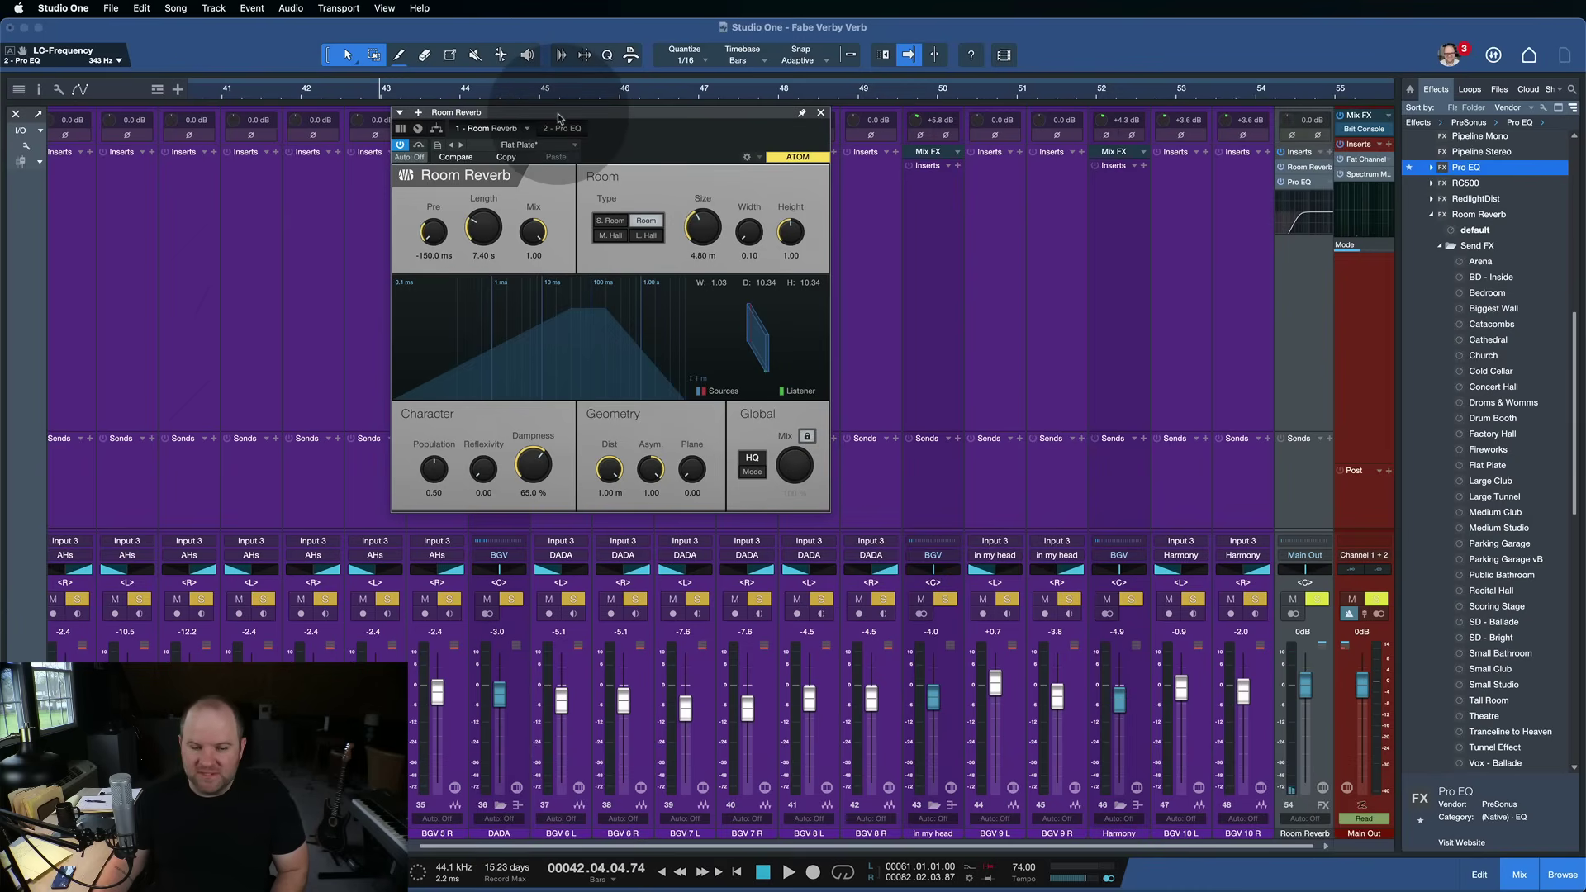
{"action": "left_click_drag", "start_coordinate": [562, 120], "coordinate": [424, 118]}
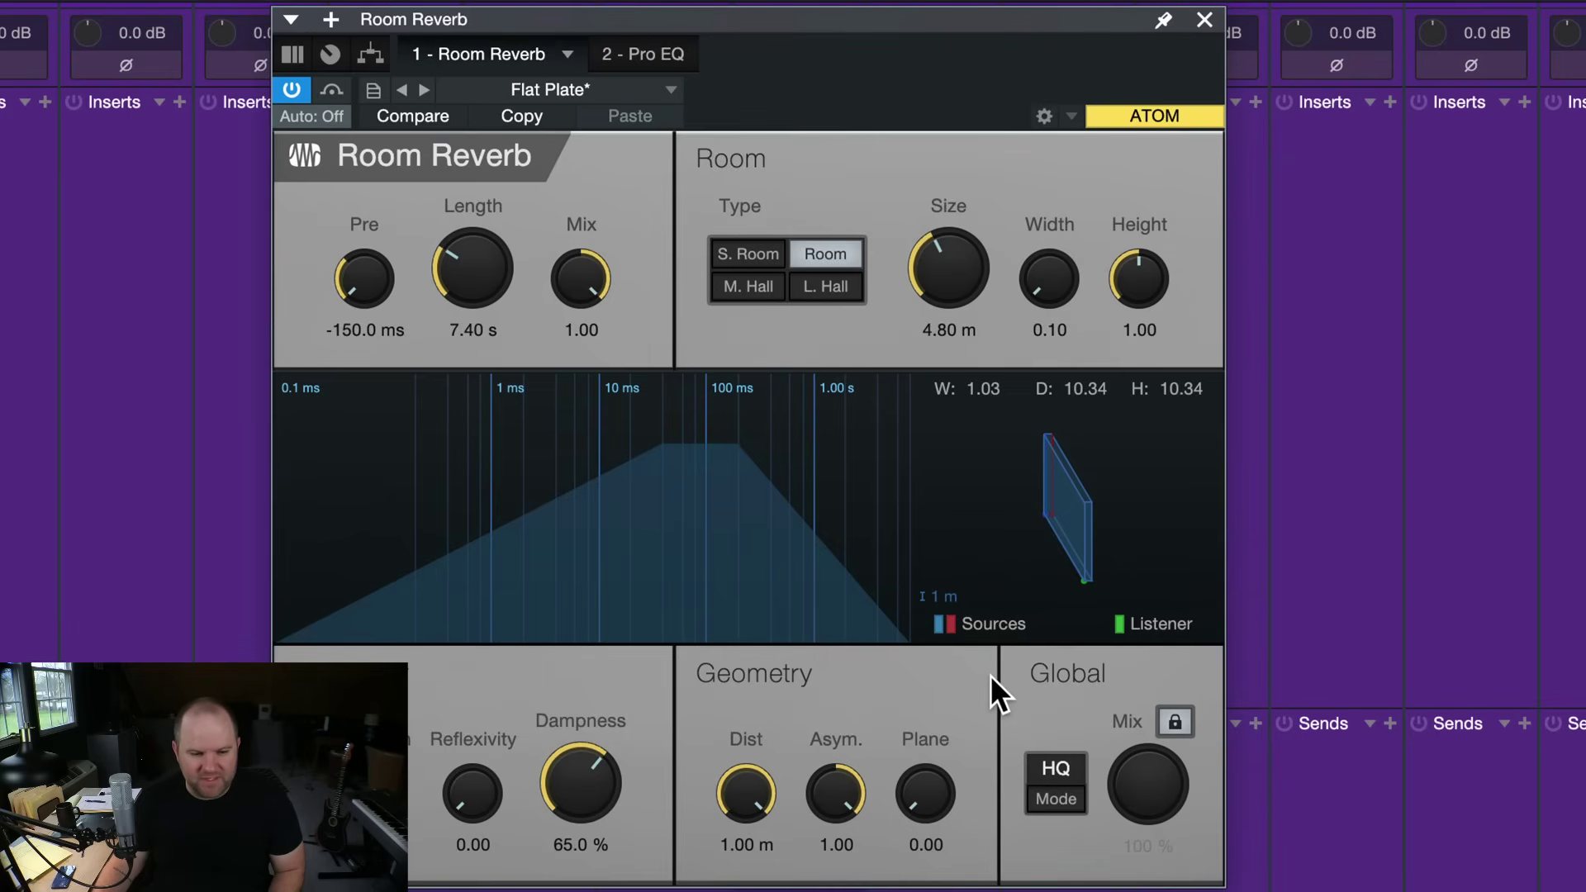
{"action": "left_click", "coordinate": [652, 53]}
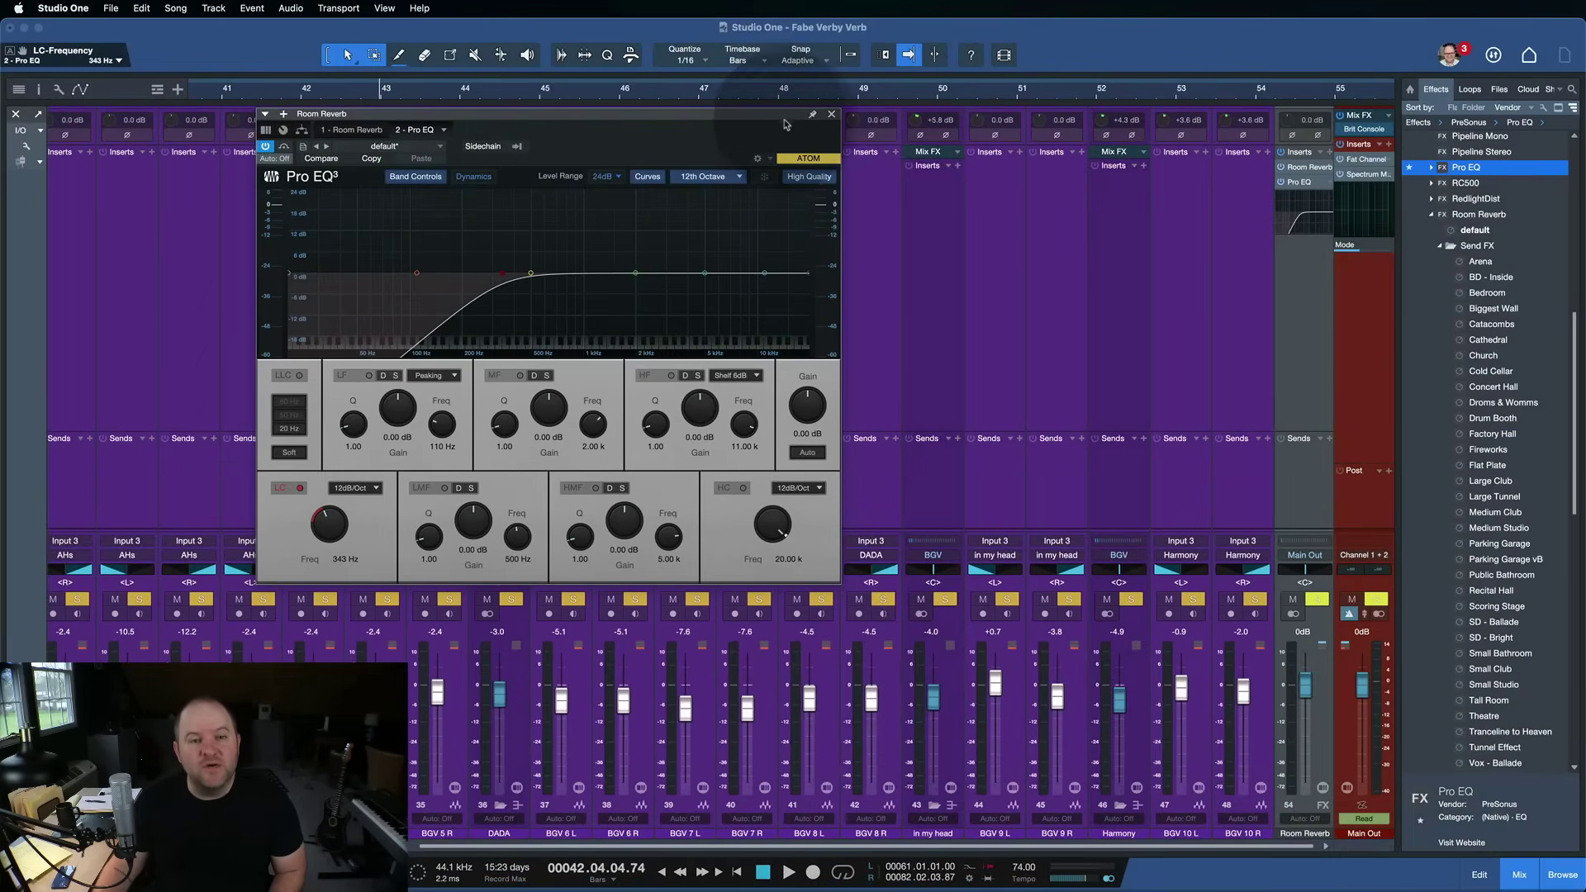
Step: Close the Room Reverb plug-in window and scroll the mixer left to the VOX and DBL channels
{"action": "left_click", "coordinate": [831, 114]}
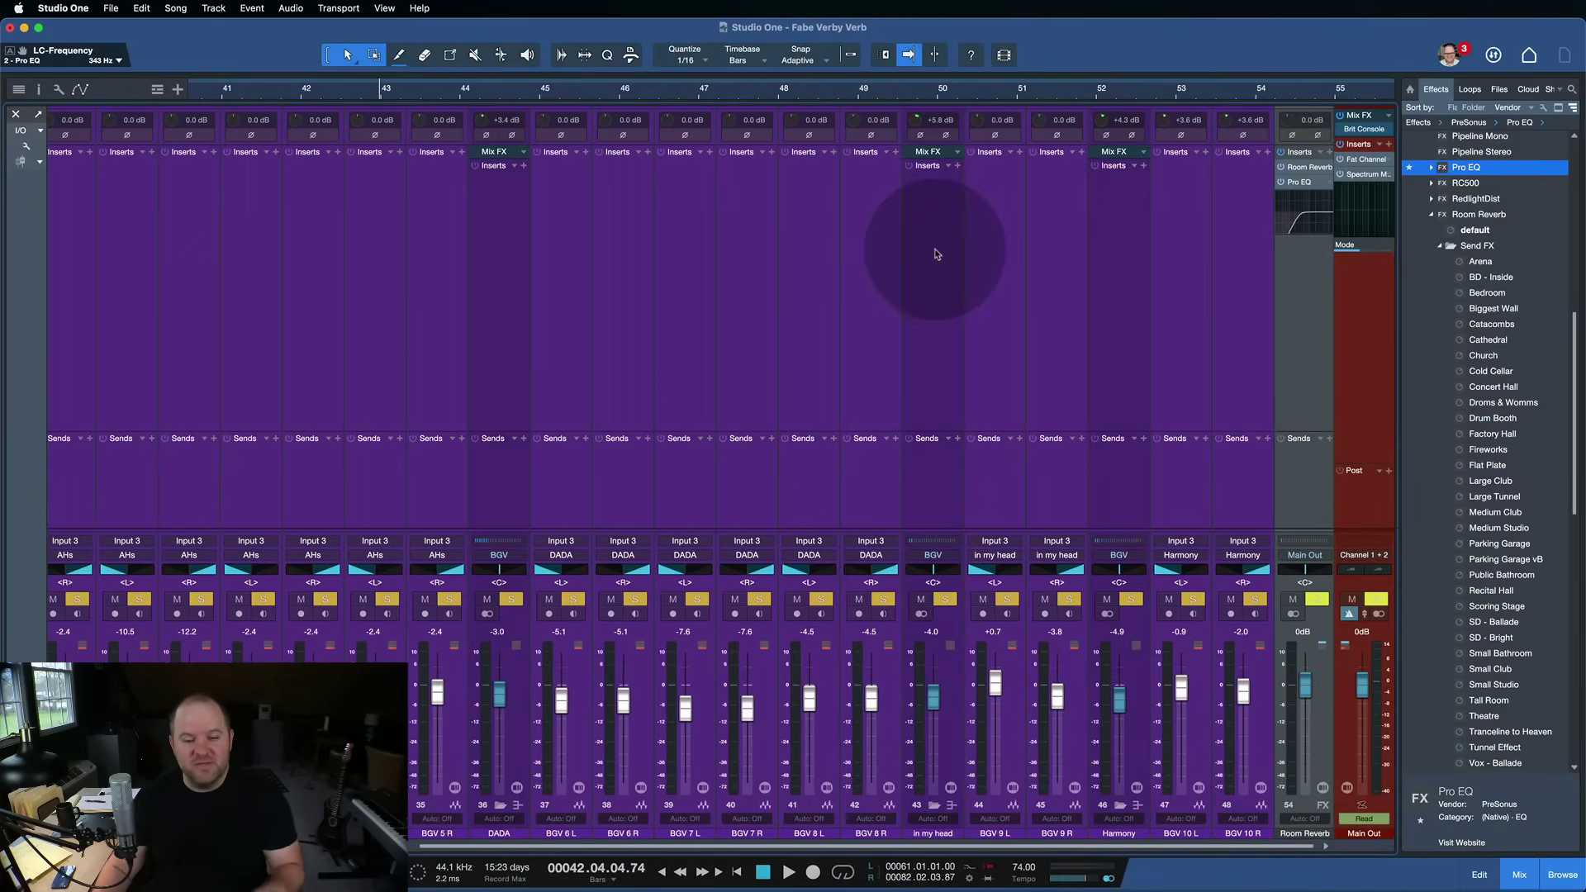
{"action": "left_click", "coordinate": [886, 291]}
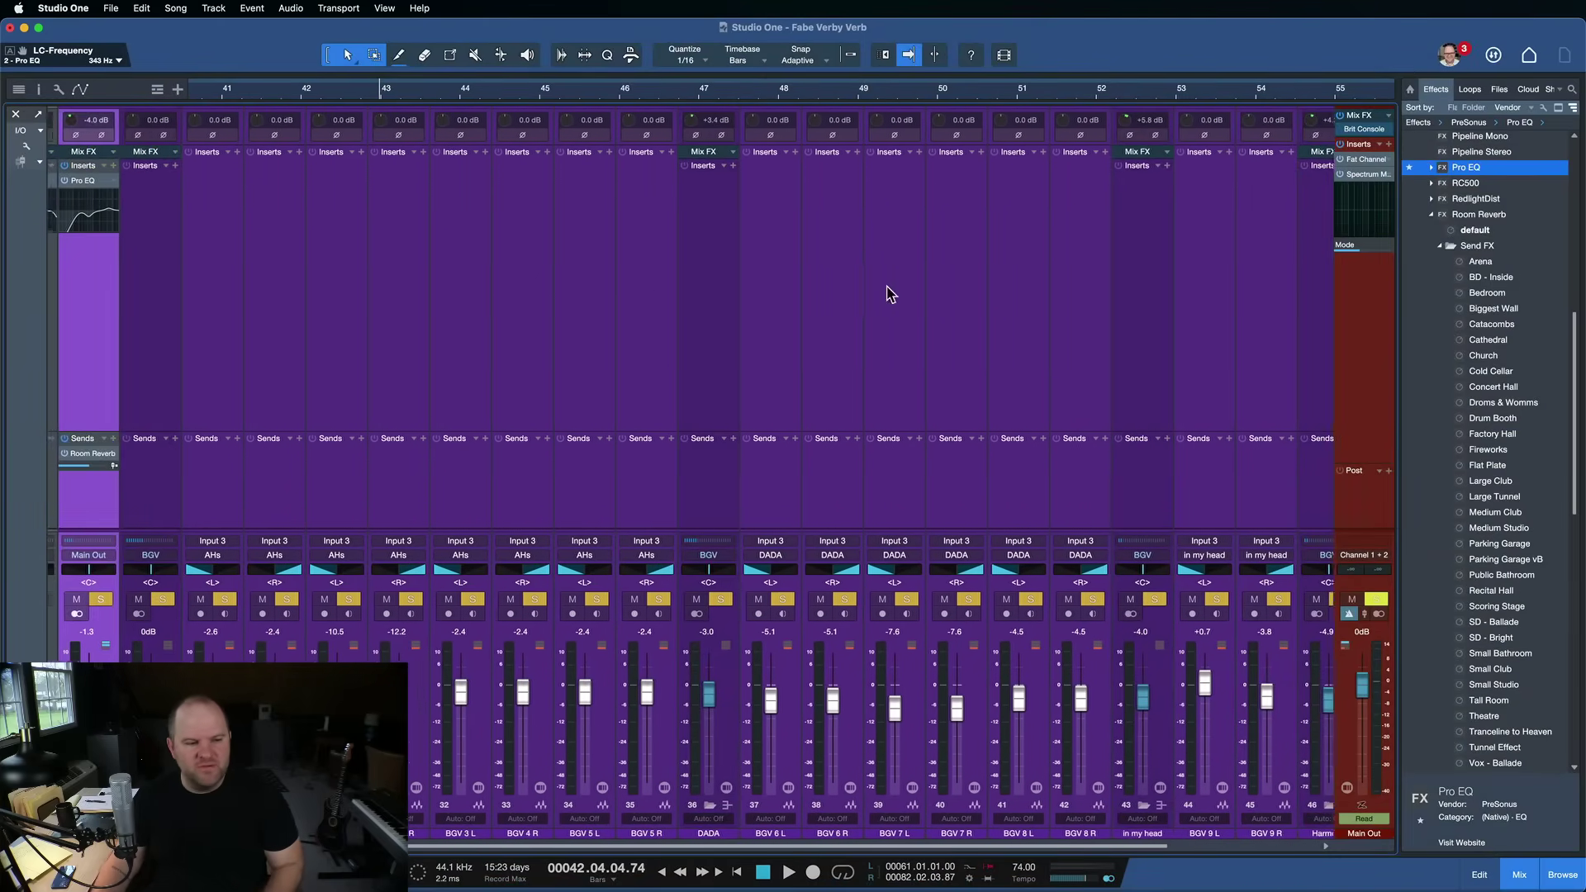
{"action": "scroll", "coordinate": [230, 429], "scroll_direction": "left", "scroll_amount": 3}
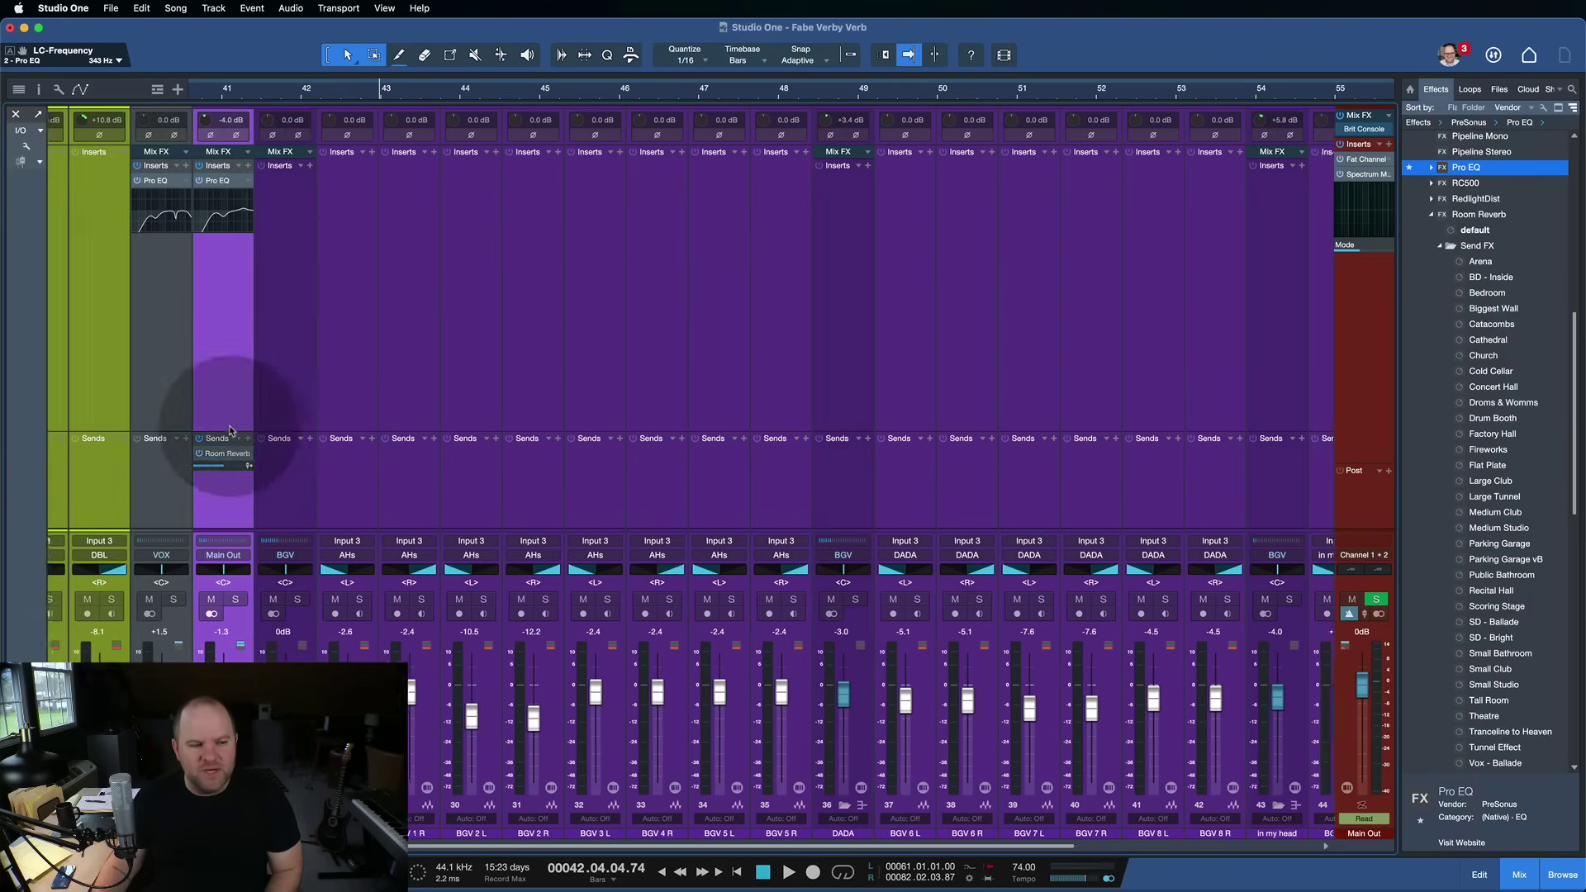
{"action": "scroll", "coordinate": [230, 430], "scroll_direction": "left", "scroll_amount": 2}
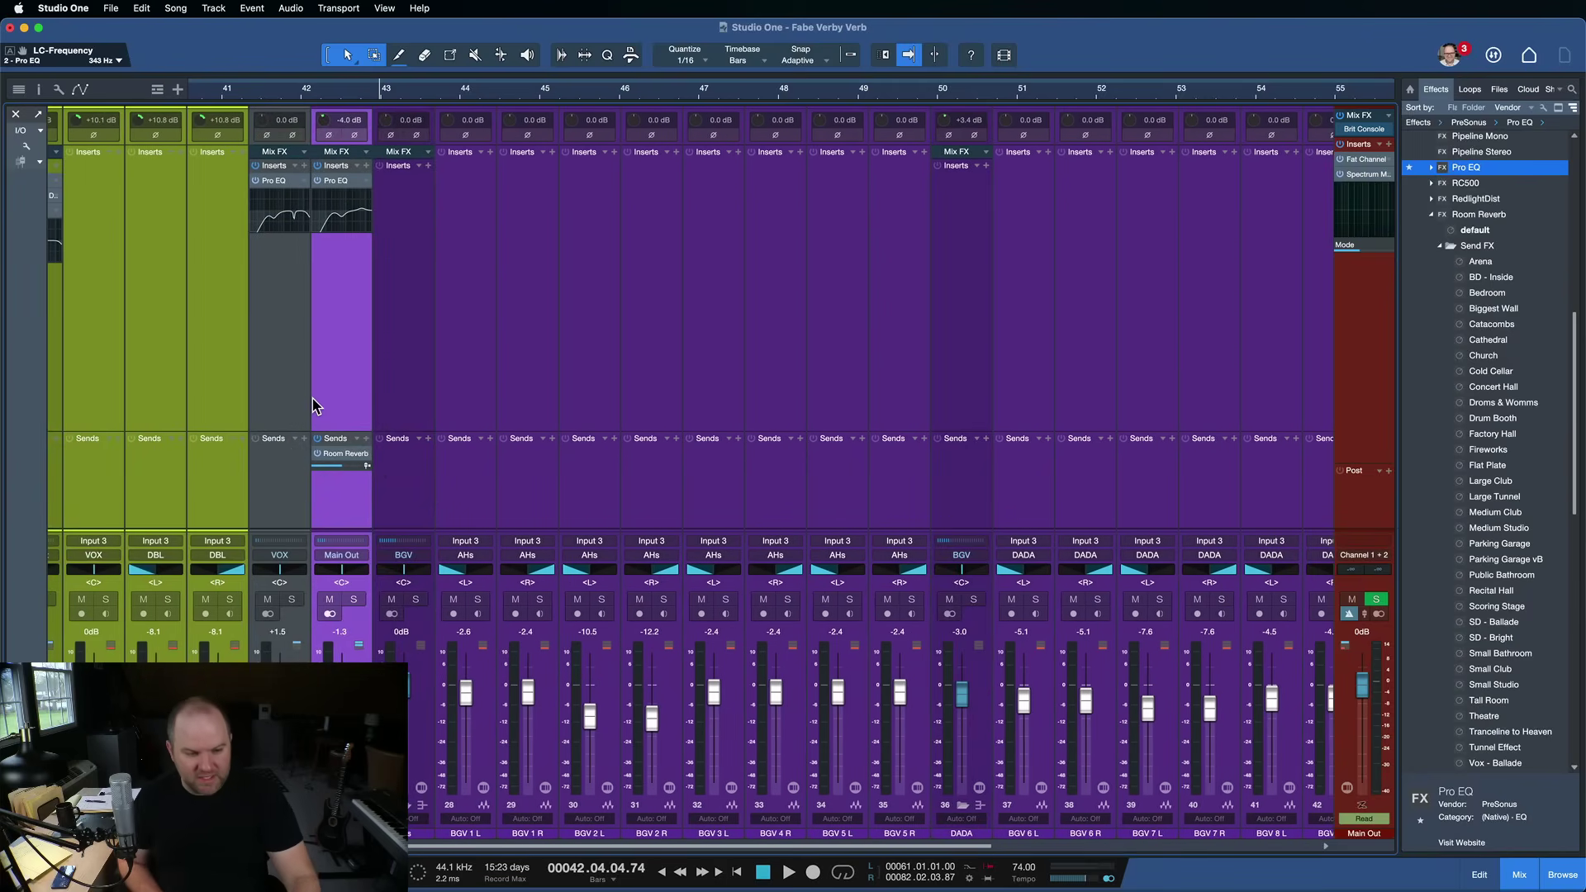
Step: Play the passage to hear the reverb, then stop and return to the start
{"action": "key", "text": "space"}
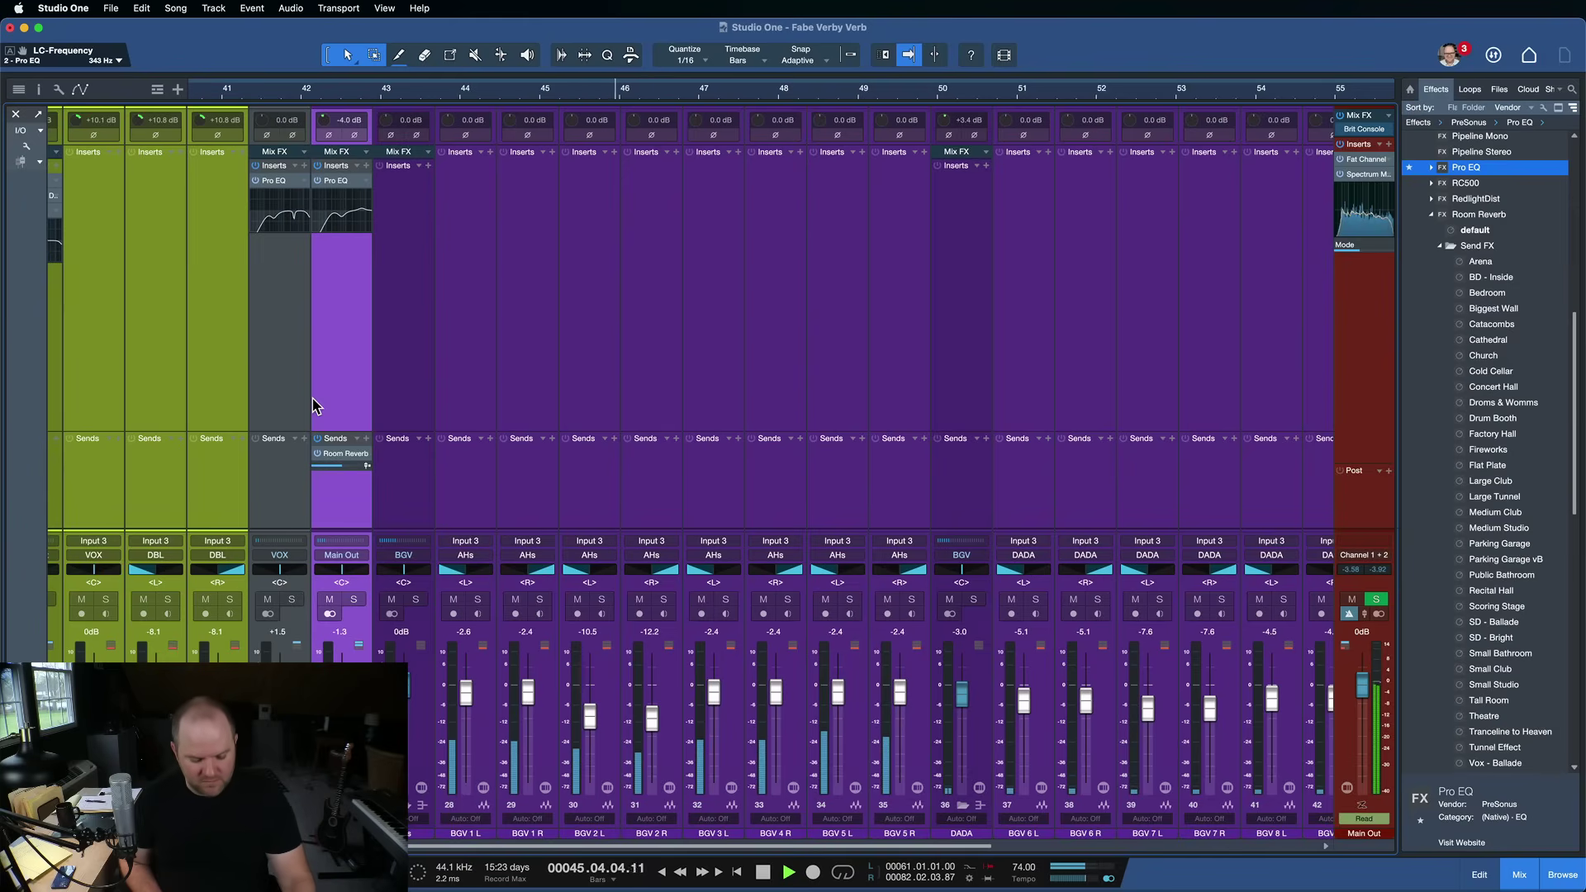
{"action": "key", "text": "space"}
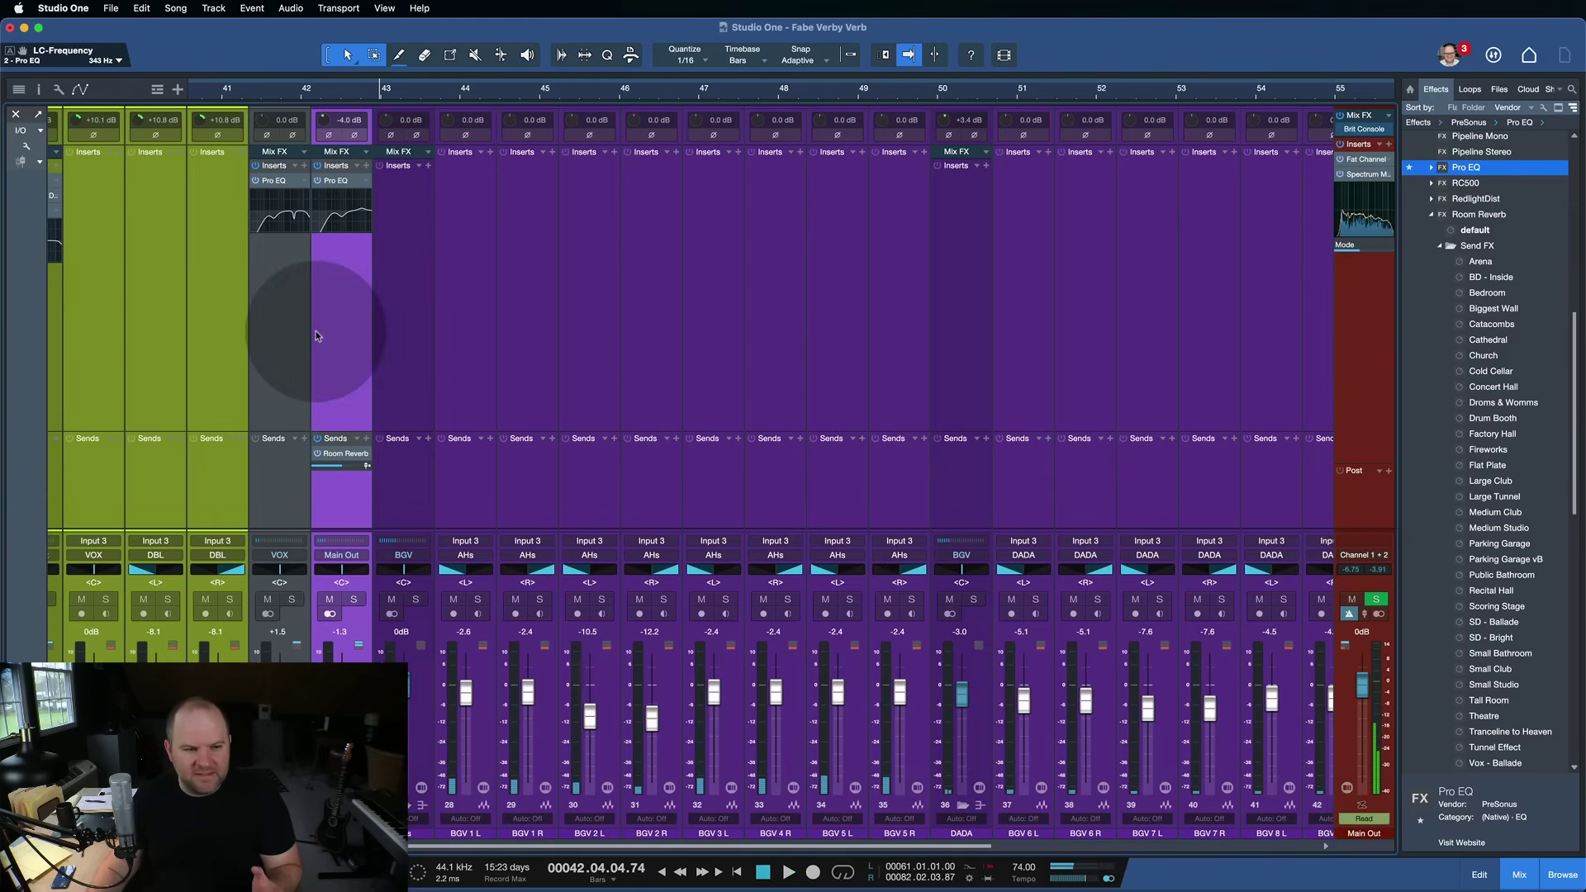
{"action": "scroll", "coordinate": [316, 330], "scroll_direction": "left", "scroll_amount": 1}
Step: Select the lead vocal channel and solo it
{"action": "left_click", "coordinate": [91, 486]}
{"action": "key", "text": "s"}
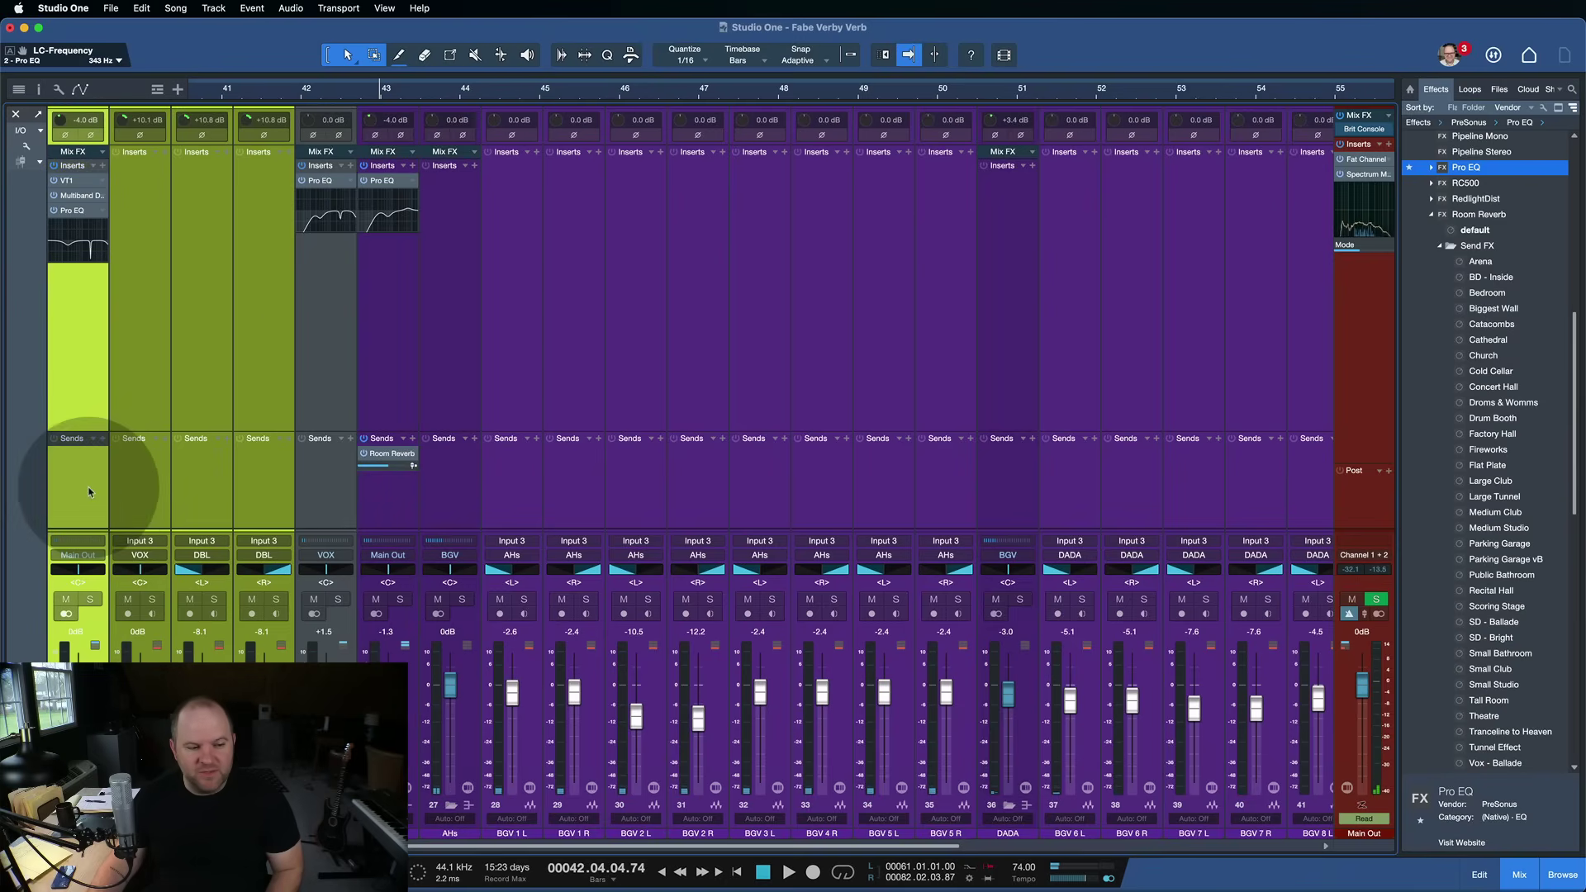
{"action": "left_click", "coordinate": [102, 438]}
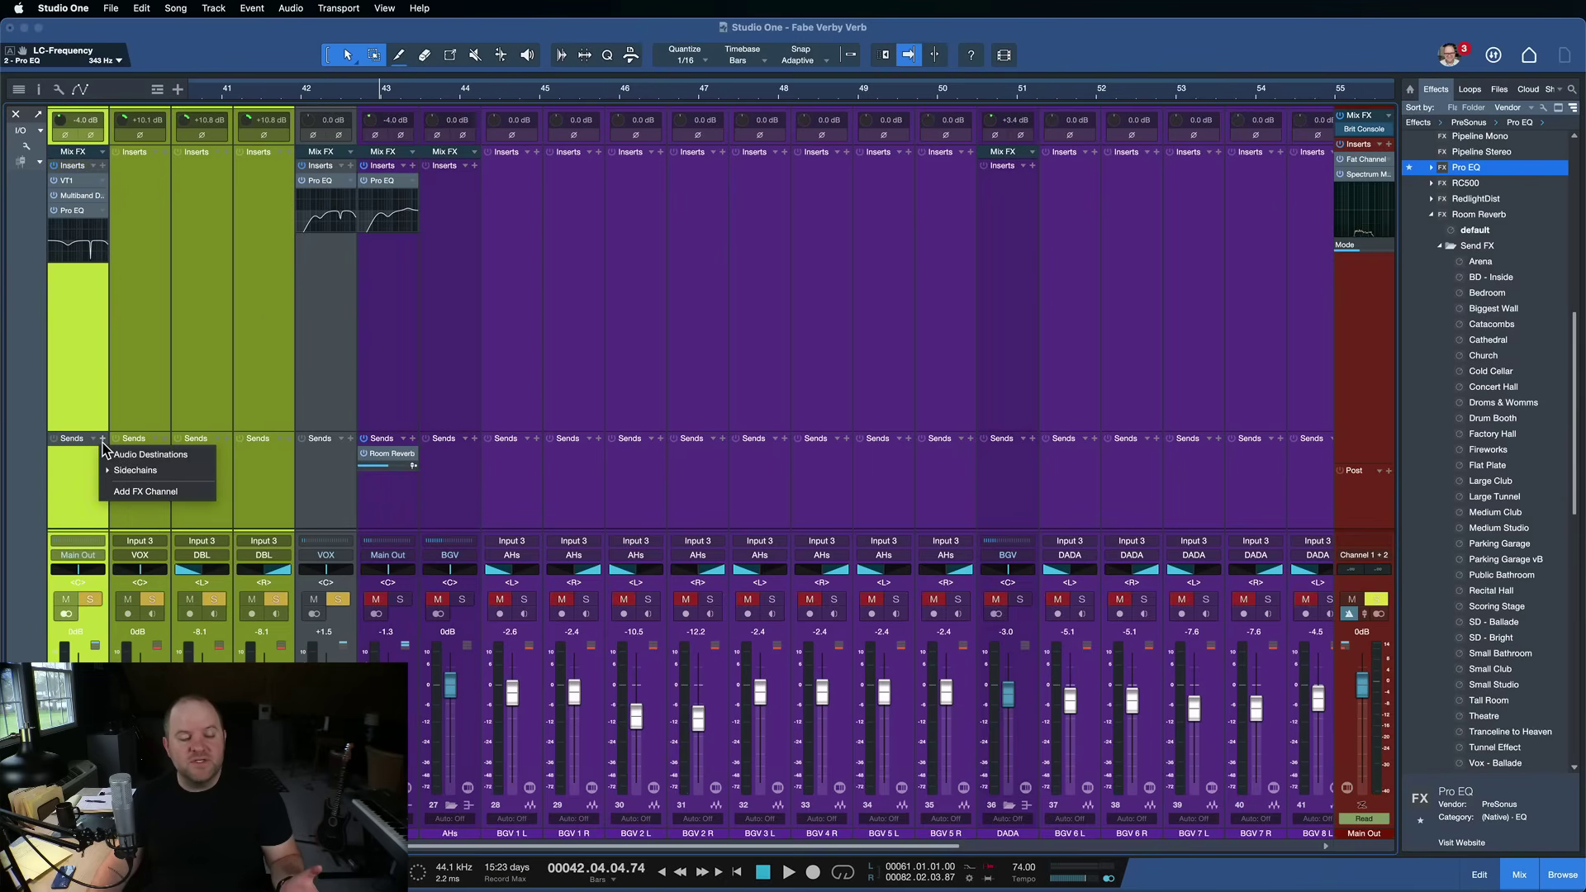
{"action": "left_click", "coordinate": [380, 413]}
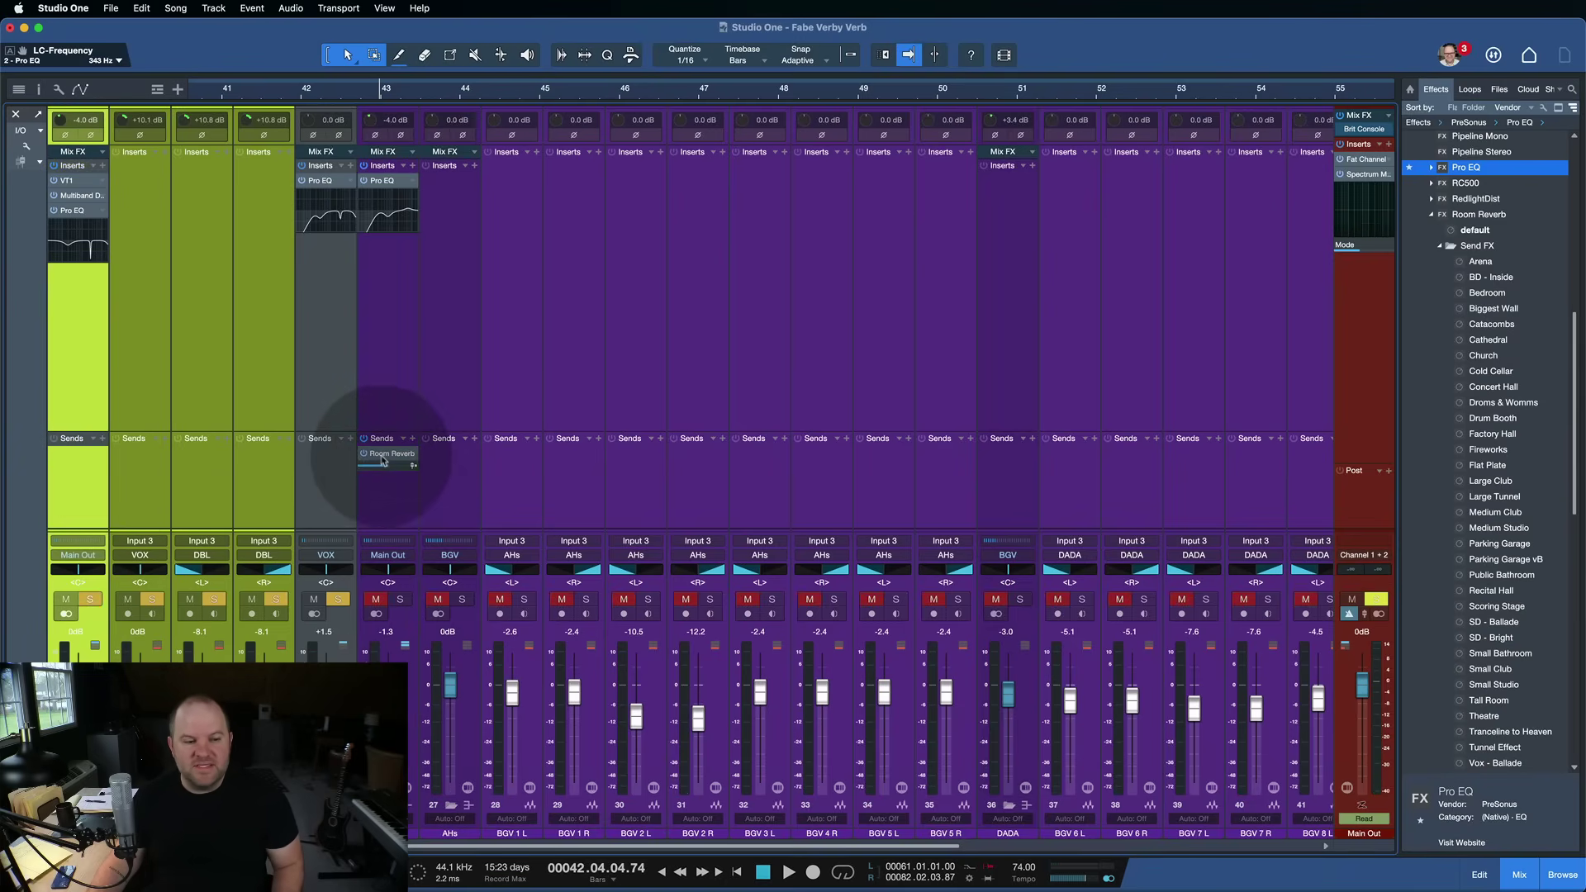
Step: Alt-drag the BGV's Room Reverb send onto the lead vocal, then play to check it
{"action": "left_click_drag", "start_coordinate": [364, 453], "coordinate": [79, 453]}
{"action": "double_click", "coordinate": [82, 453]}
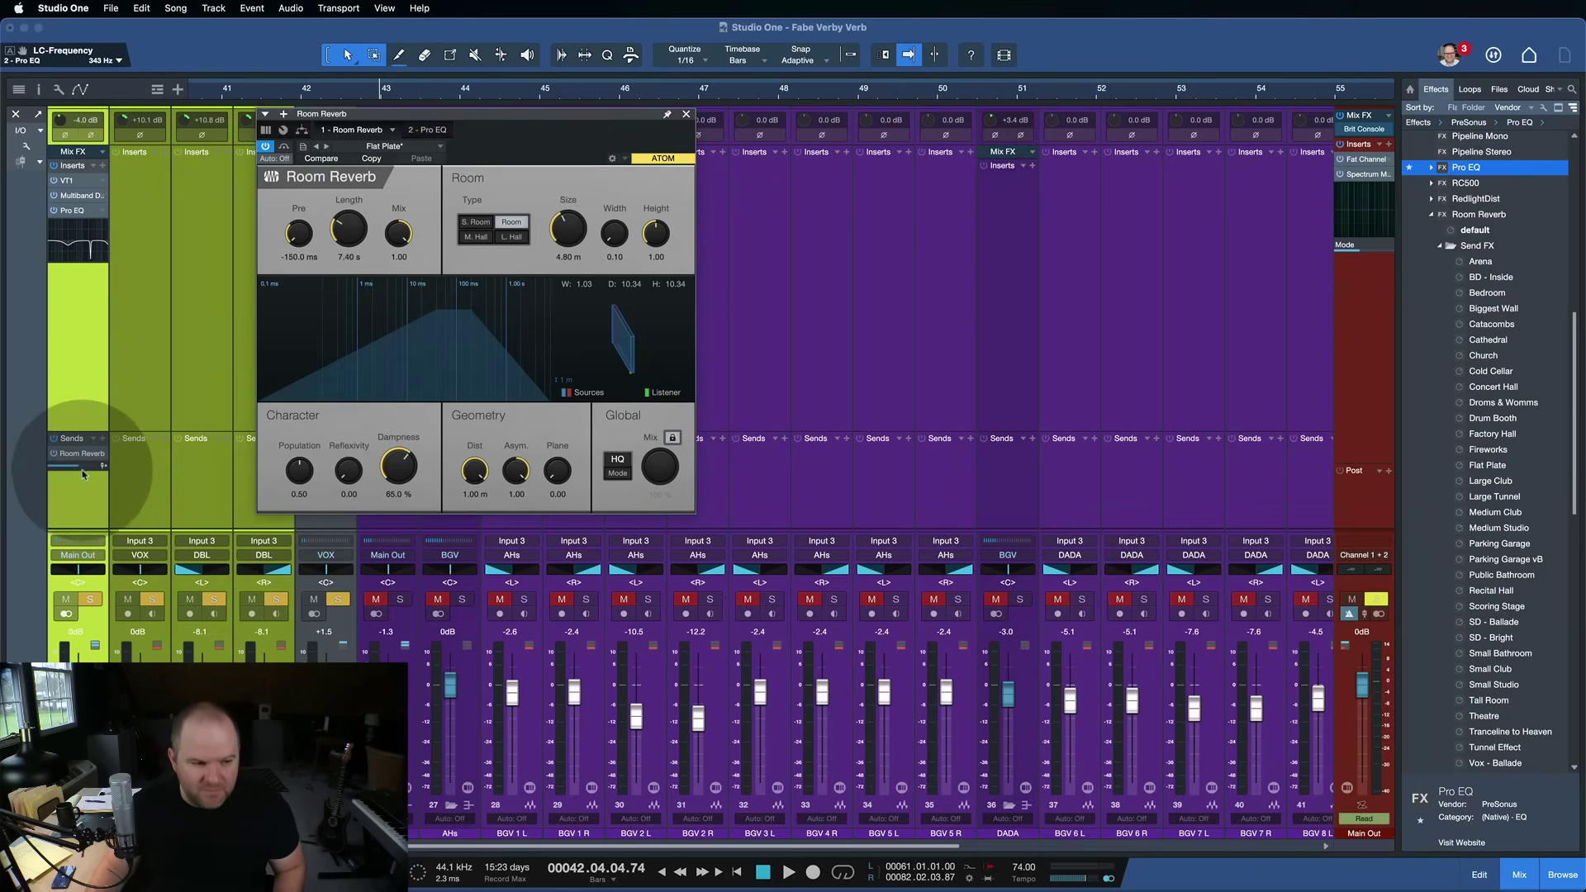
{"action": "left_click", "coordinate": [686, 114]}
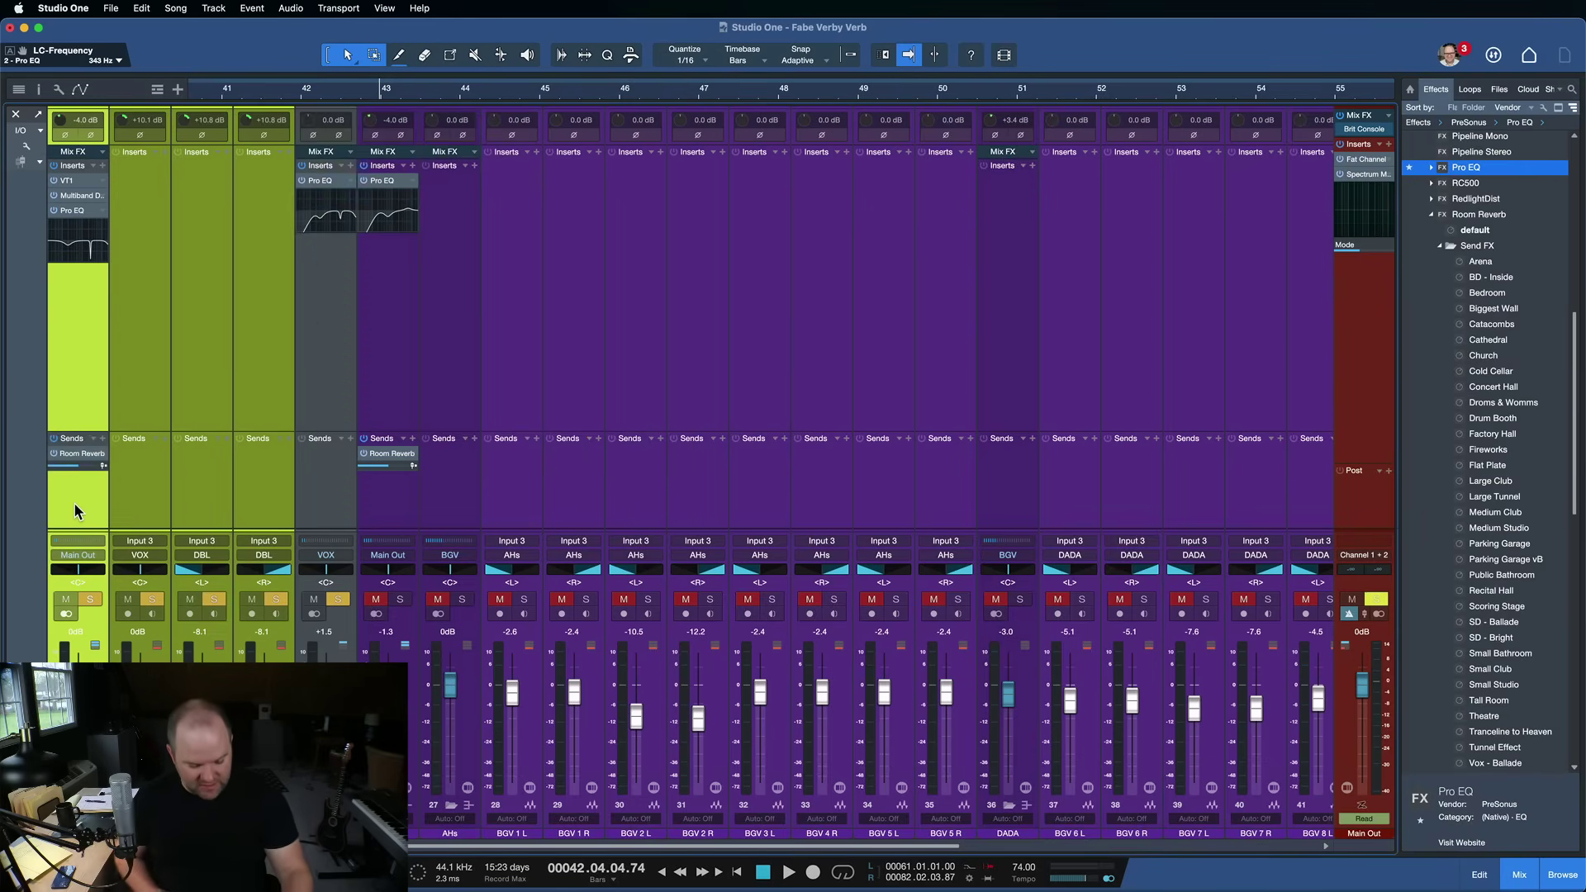
{"action": "key", "text": "space"}
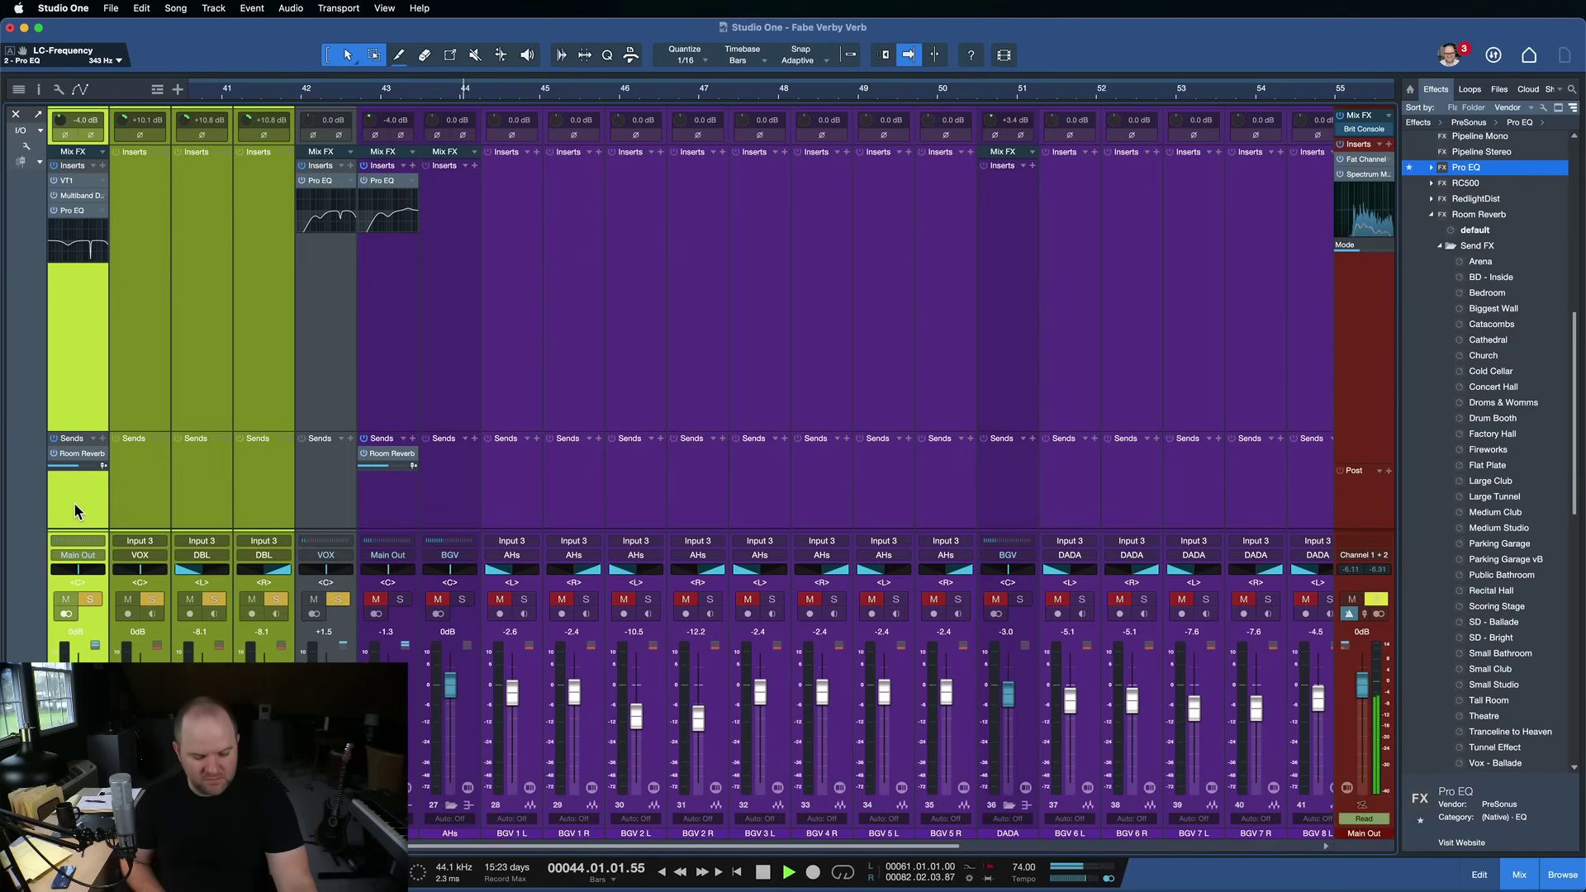
{"action": "key", "text": "space"}
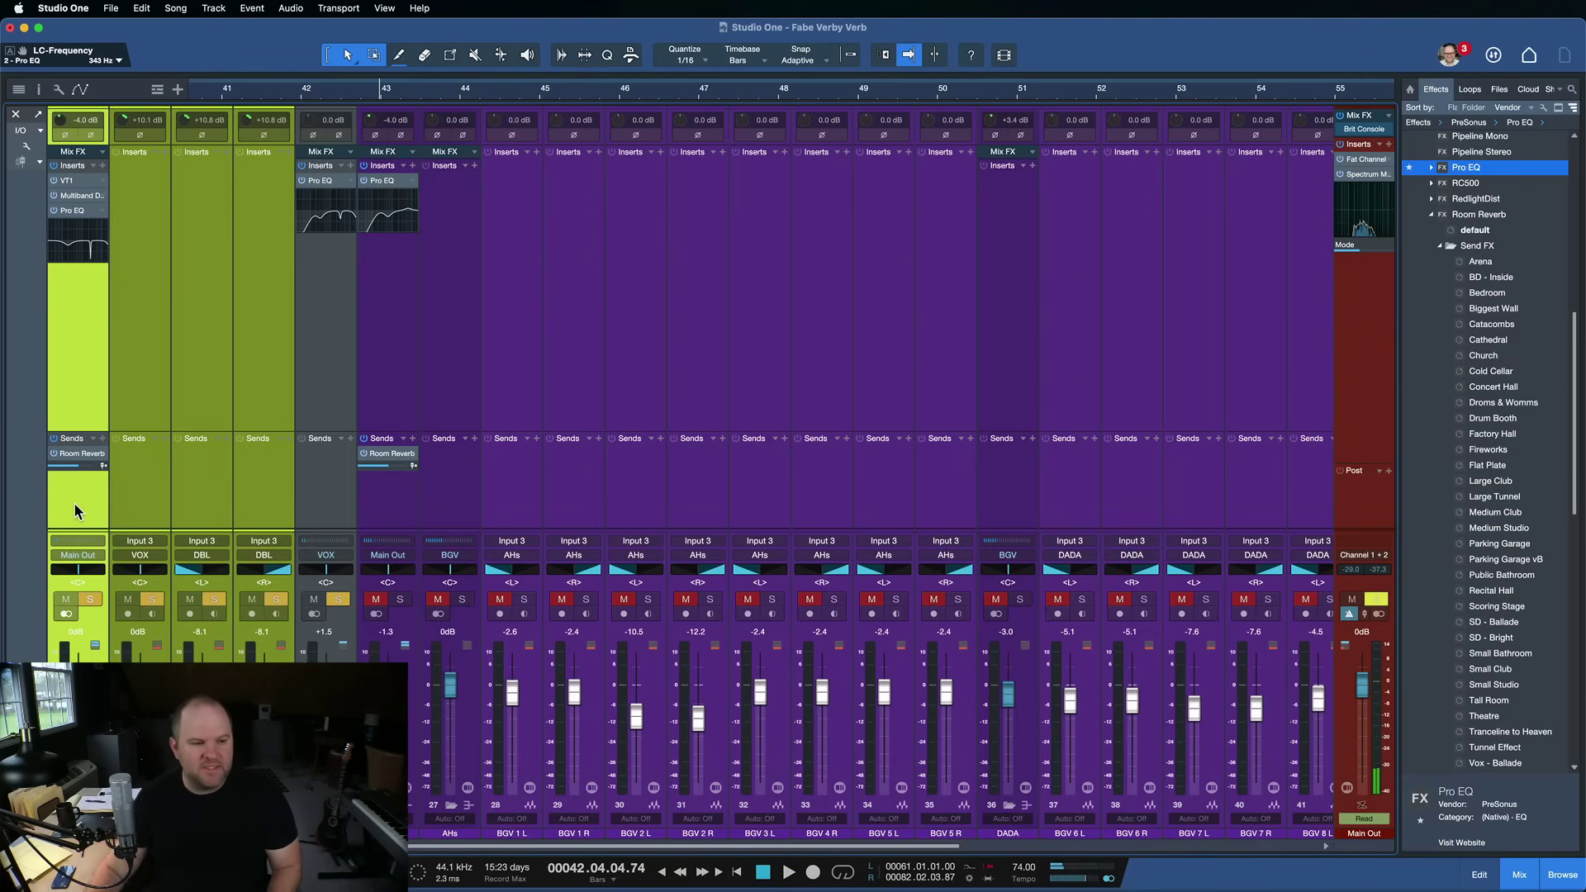
Step: With the lead vocal soloed, try its Room Reverb send at -24.1 dB, then -21.6 dB
{"action": "left_click_drag", "start_coordinate": [99, 465], "coordinate": [59, 469]}
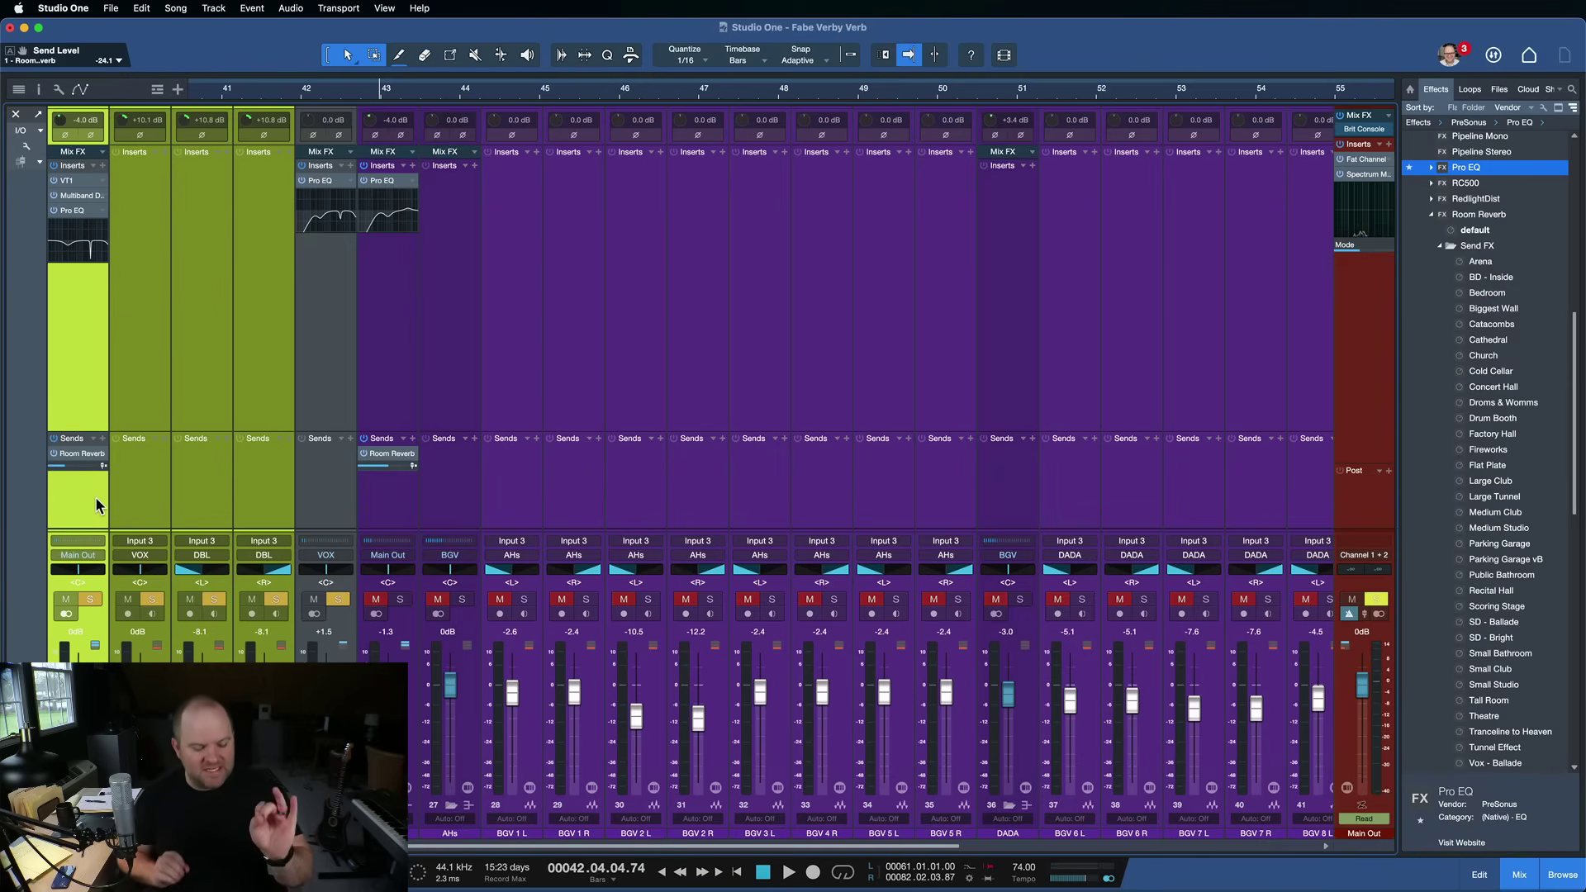
{"action": "key", "text": "space"}
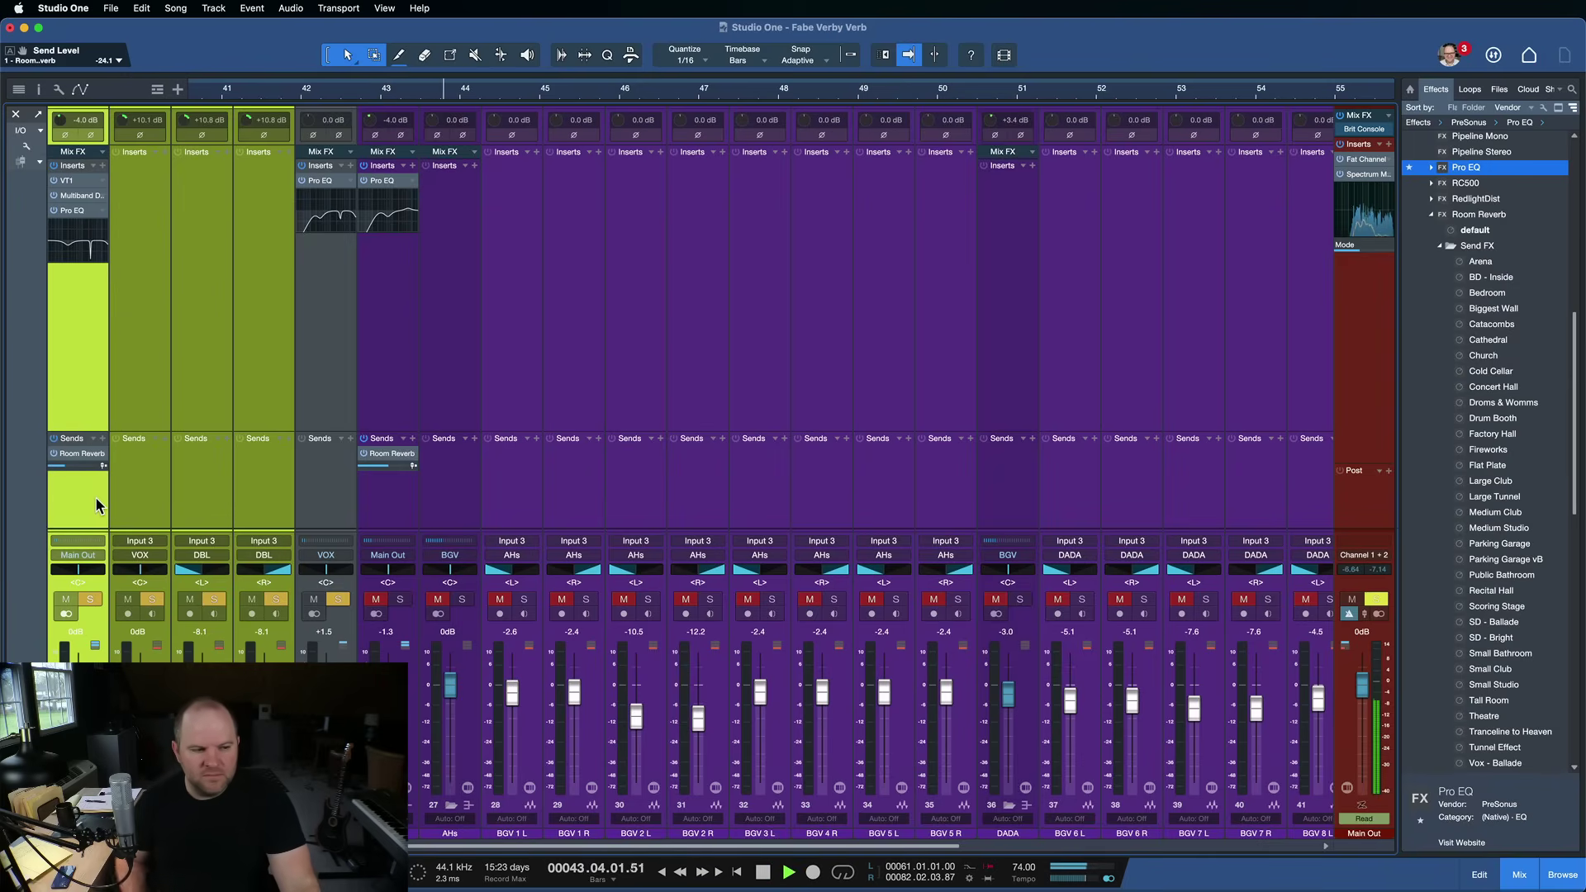
{"action": "left_click_drag", "start_coordinate": [66, 468], "coordinate": [71, 467]}
{"action": "key", "text": "space"}
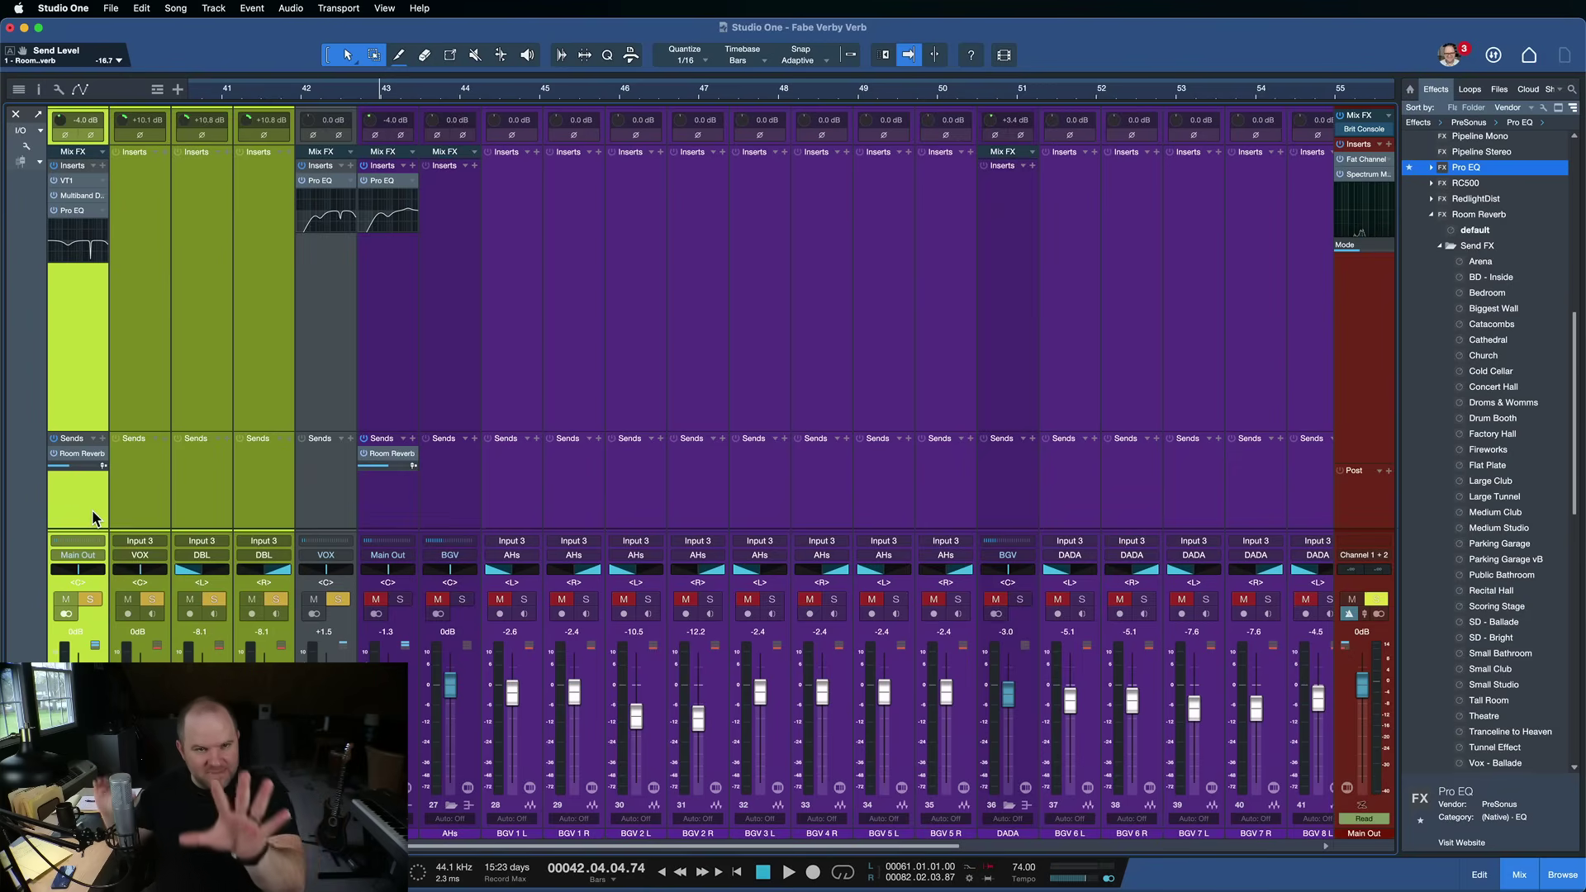
Step: Unsolo the lead vocal and raise its reverb send from -15.5 dB to about -9.1 dB over the full mix
{"action": "key", "text": "shift+s"}
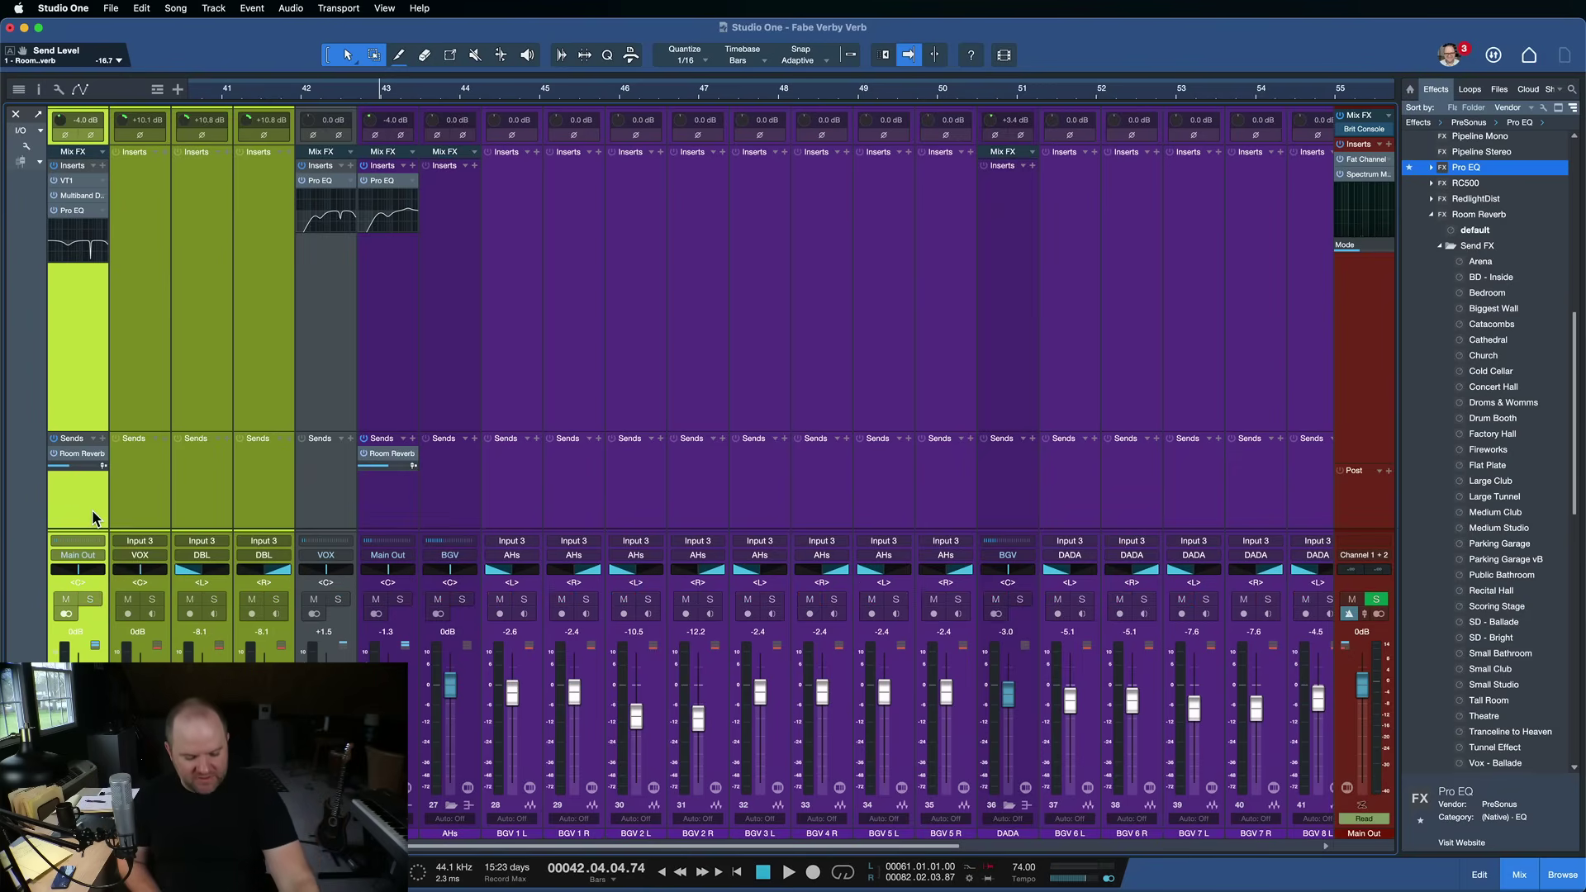
{"action": "key", "text": "space"}
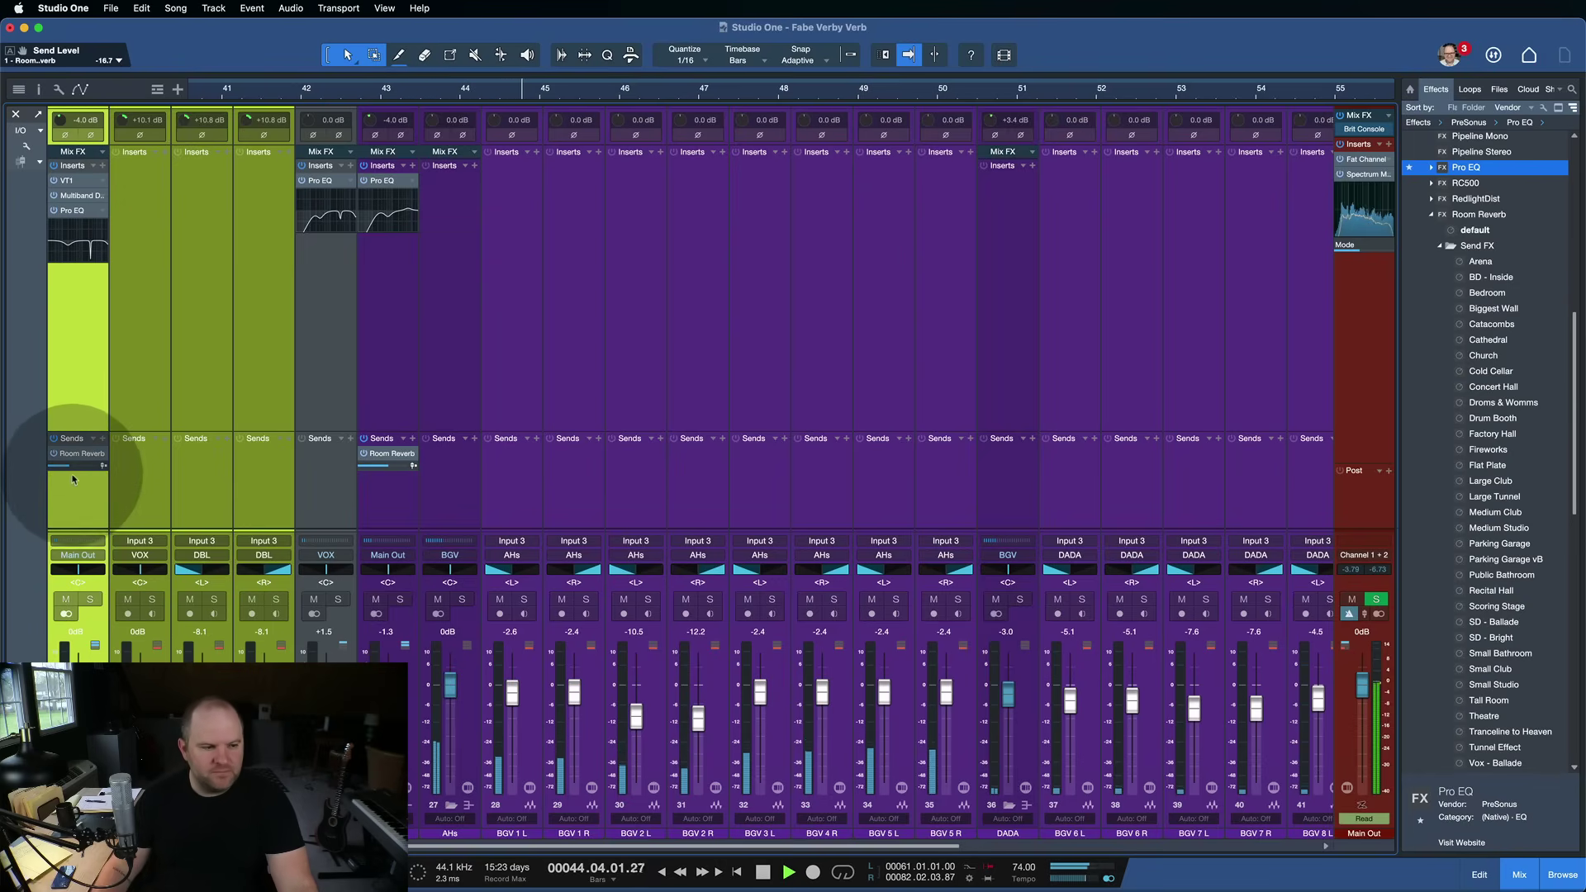
{"action": "left_click_drag", "start_coordinate": [70, 468], "coordinate": [77, 468]}
{"action": "left_click", "coordinate": [83, 486]}
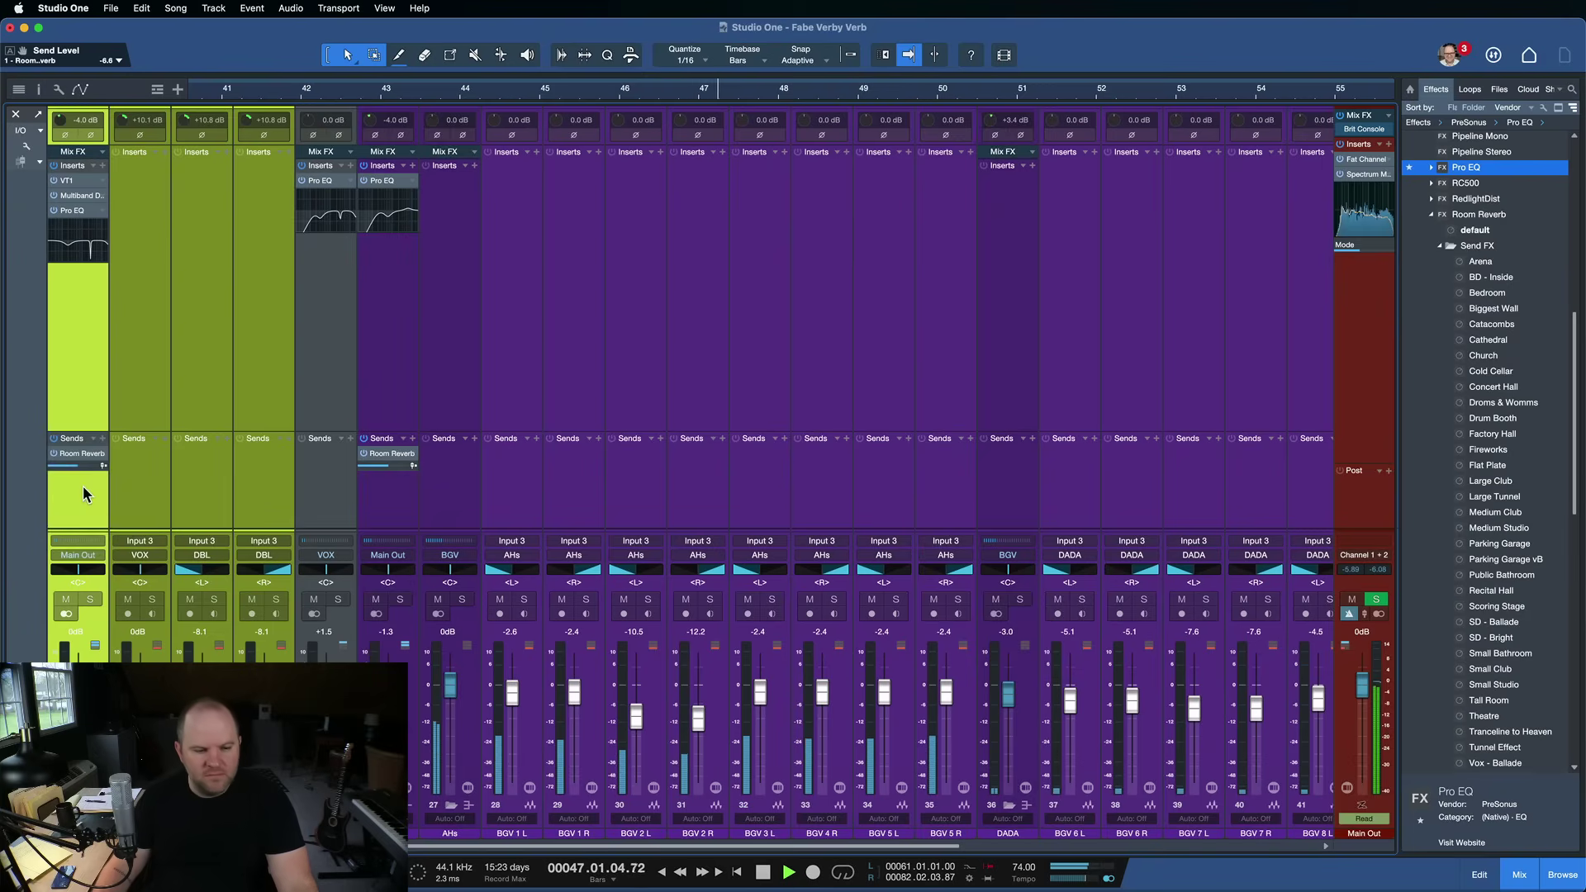
{"action": "left_click_drag", "start_coordinate": [80, 469], "coordinate": [91, 493]}
Step: Stop the transport, with the lead vocal's Room Reverb send ending at -10.6 dB
{"action": "left_click", "coordinate": [90, 493]}
{"action": "key", "text": "space"}
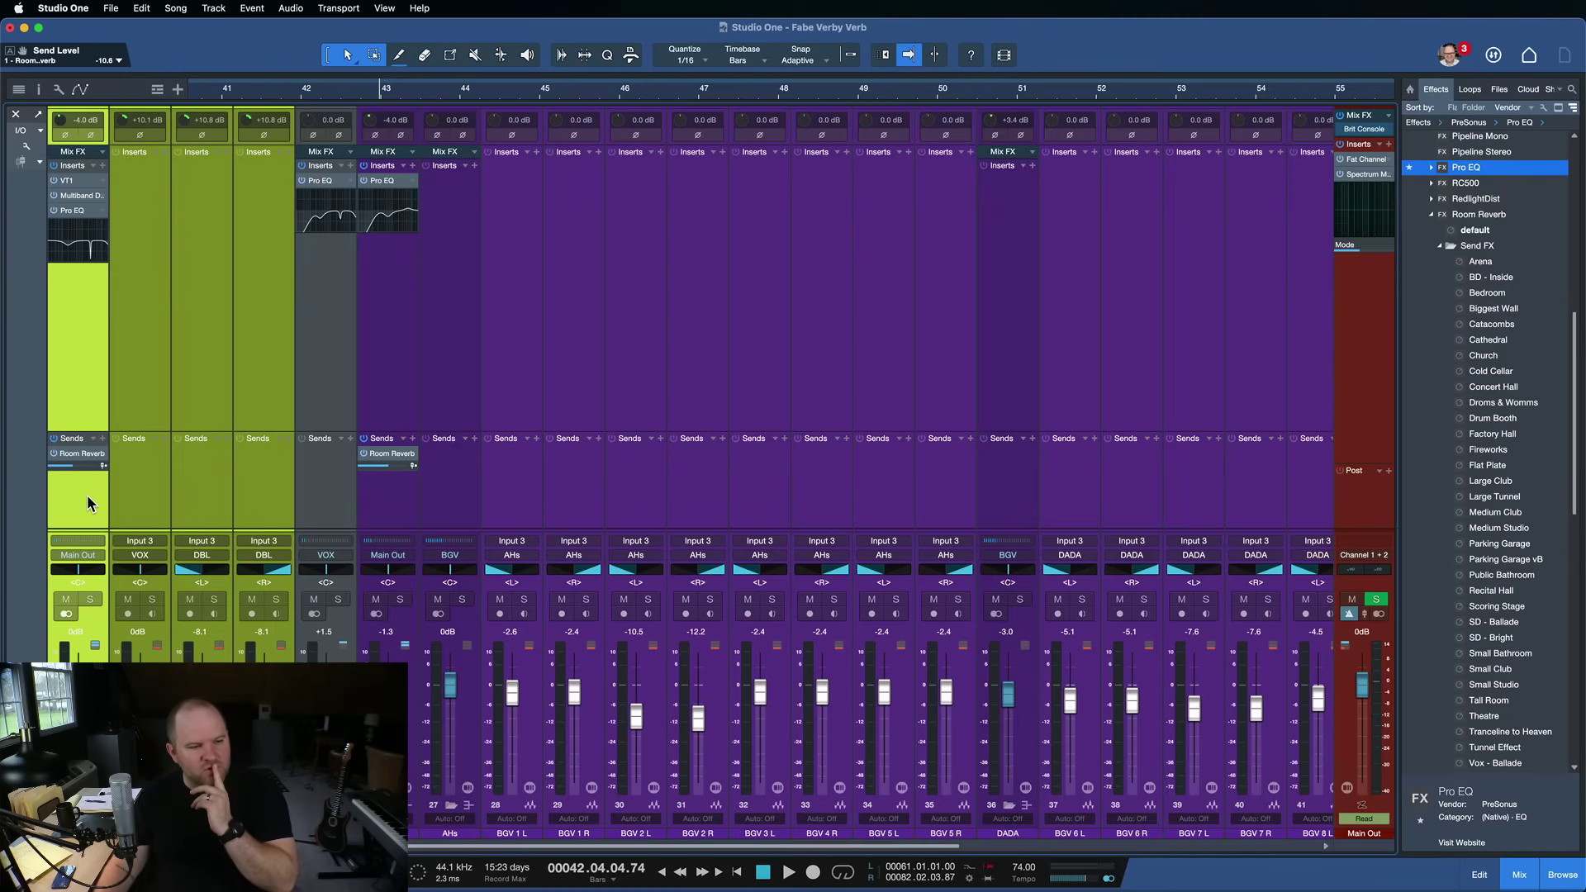
{"action": "left_click", "coordinate": [67, 471]}
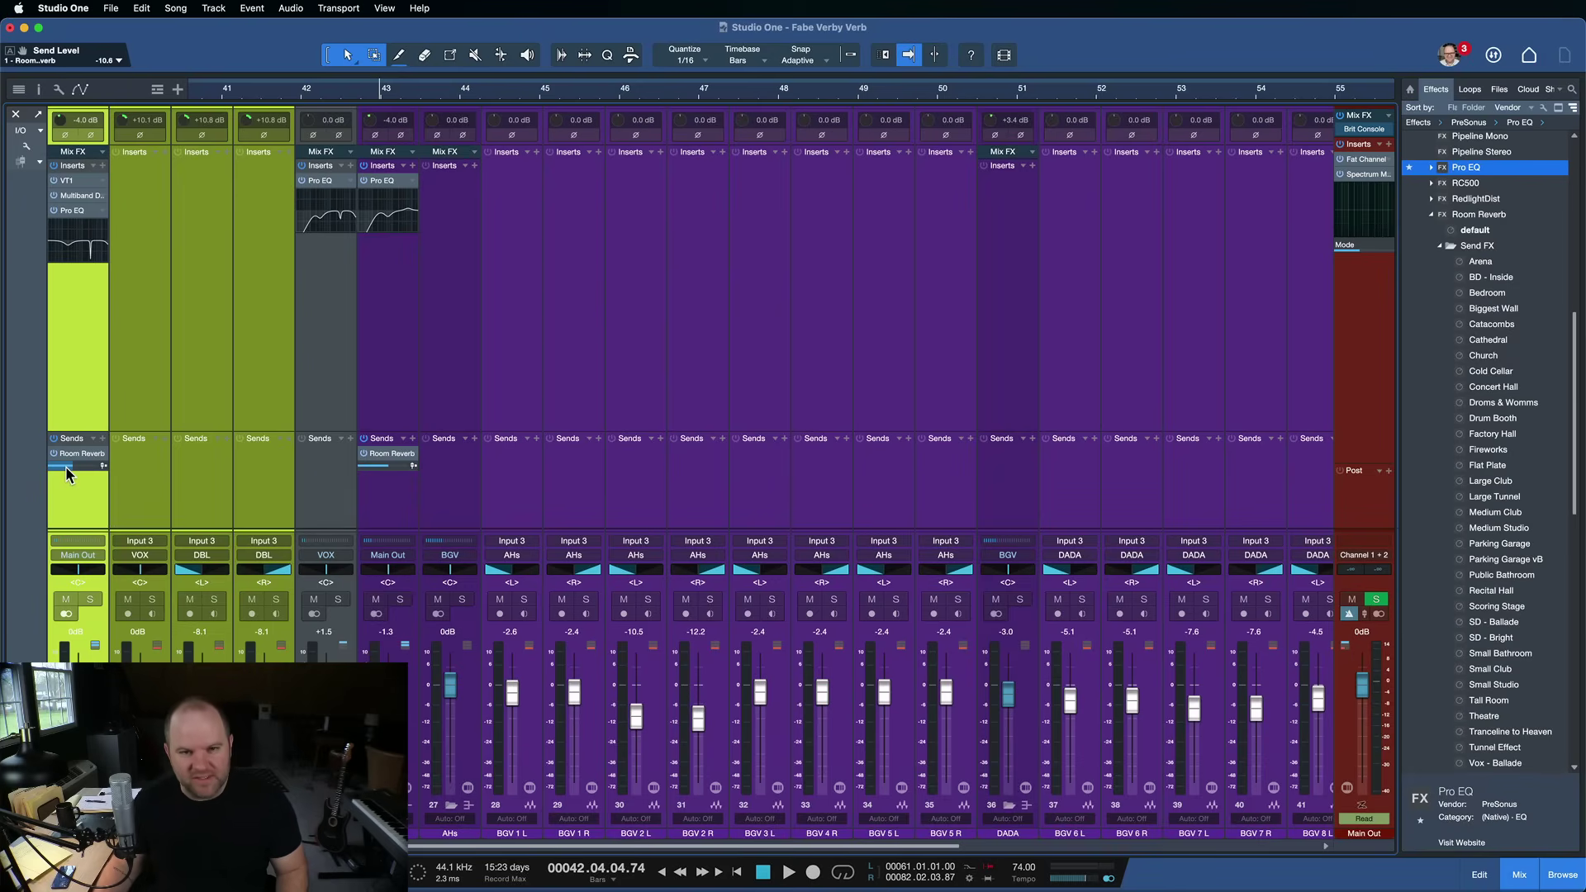
{"action": "mouse_move", "coordinate": [66, 466]}
{"action": "left_mouse_down"}
{"action": "mouse_move", "coordinate": [462, 443]}
{"action": "mouse_move", "coordinate": [467, 429]}
{"action": "left_mouse_up"}
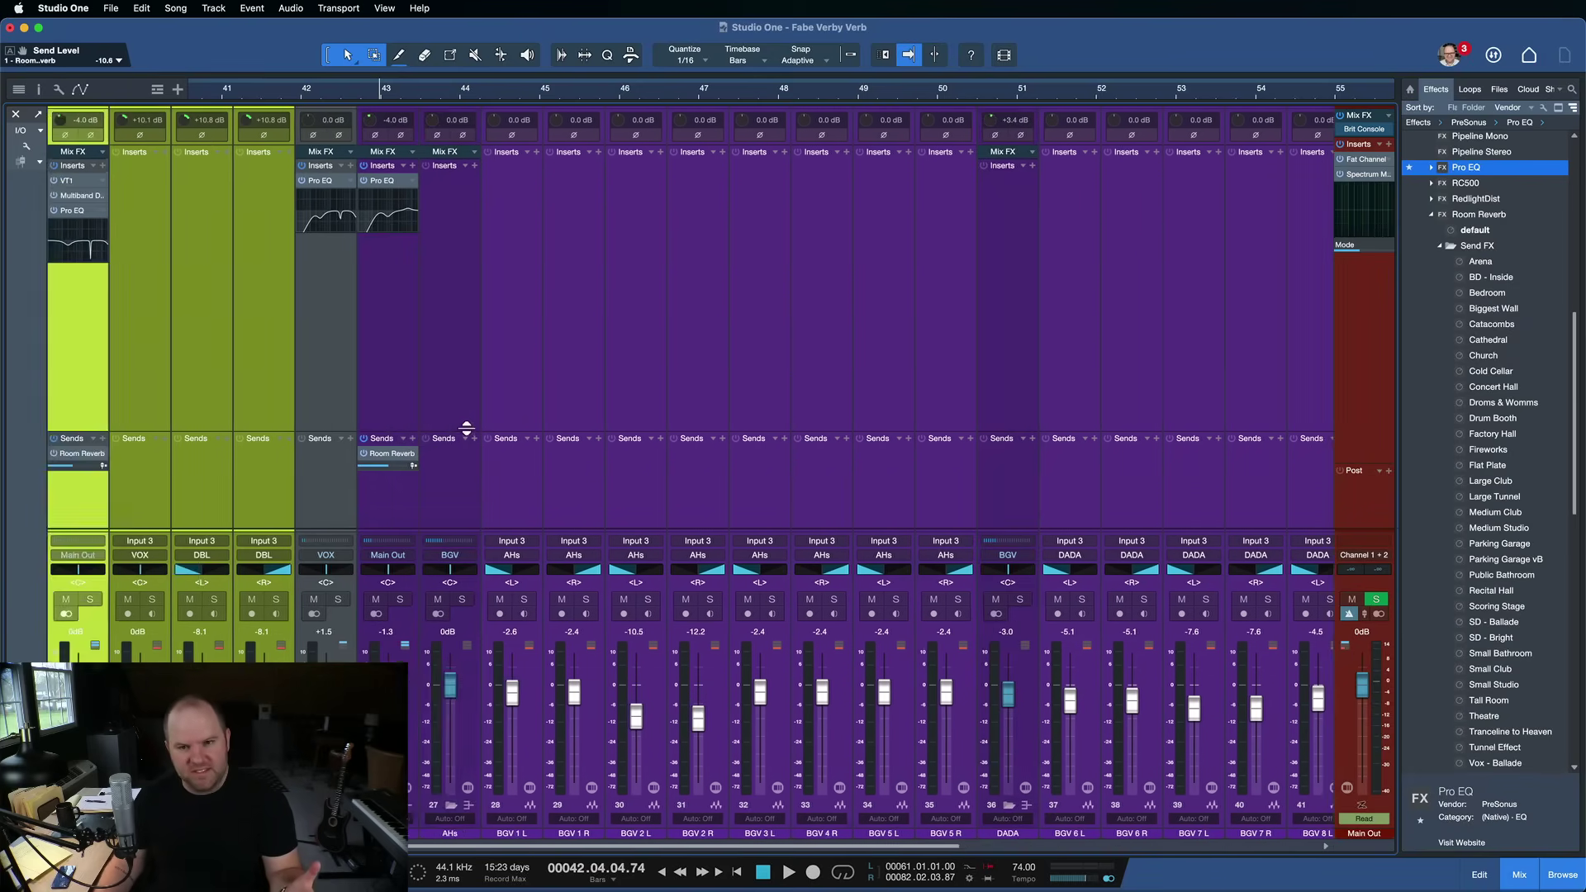